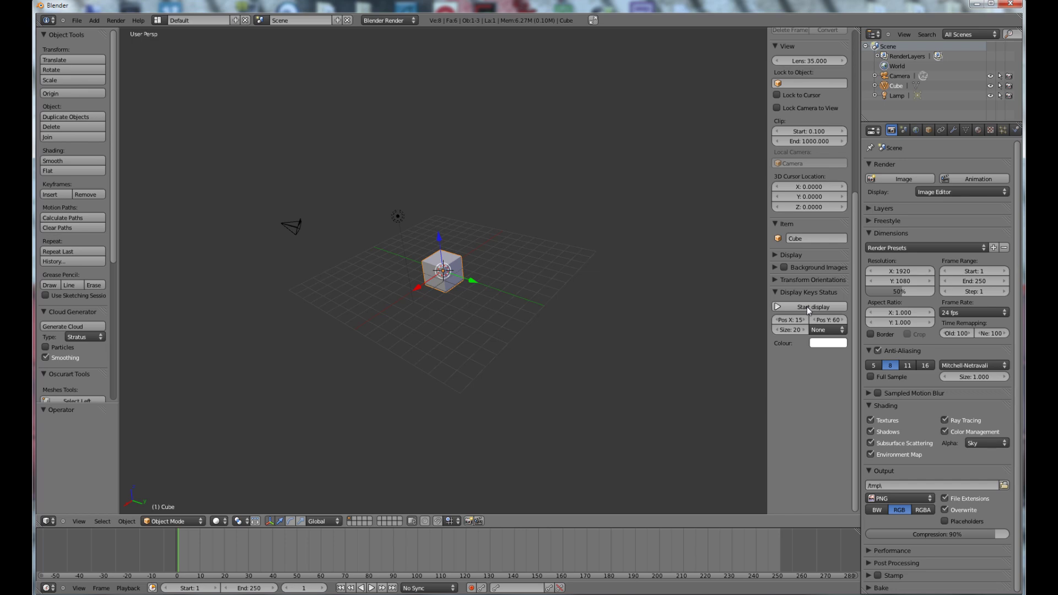
# Step: Start the on-screen key status display and set its mouse display to Text
pyautogui.scroll(4, 429, 286)
pyautogui.scroll(3, 455, 272)
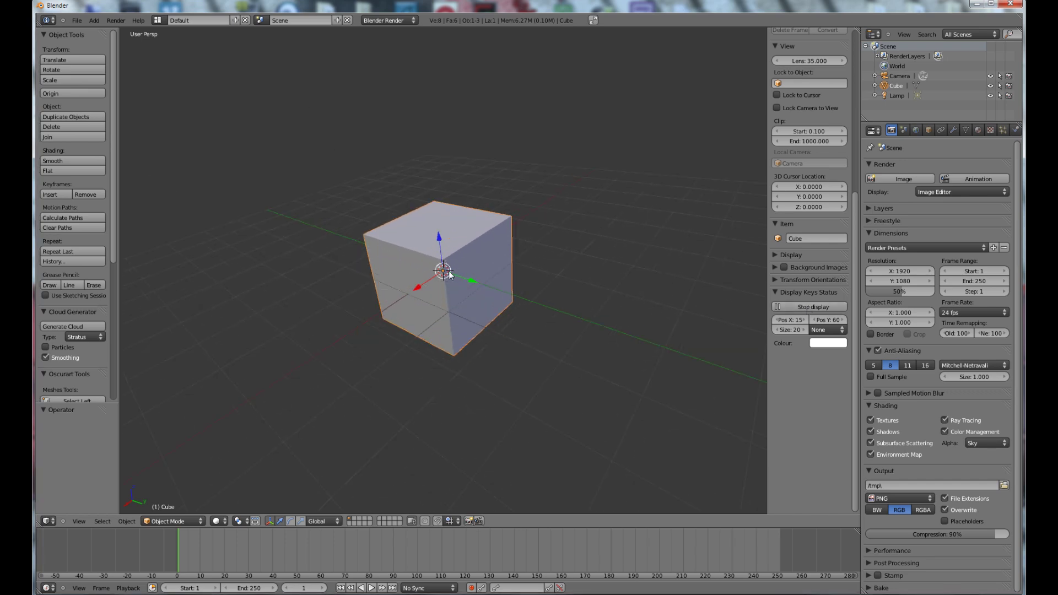
pyautogui.click(826, 330)
pyautogui.click(832, 300)
pyautogui.scroll(-2, 512, 290)
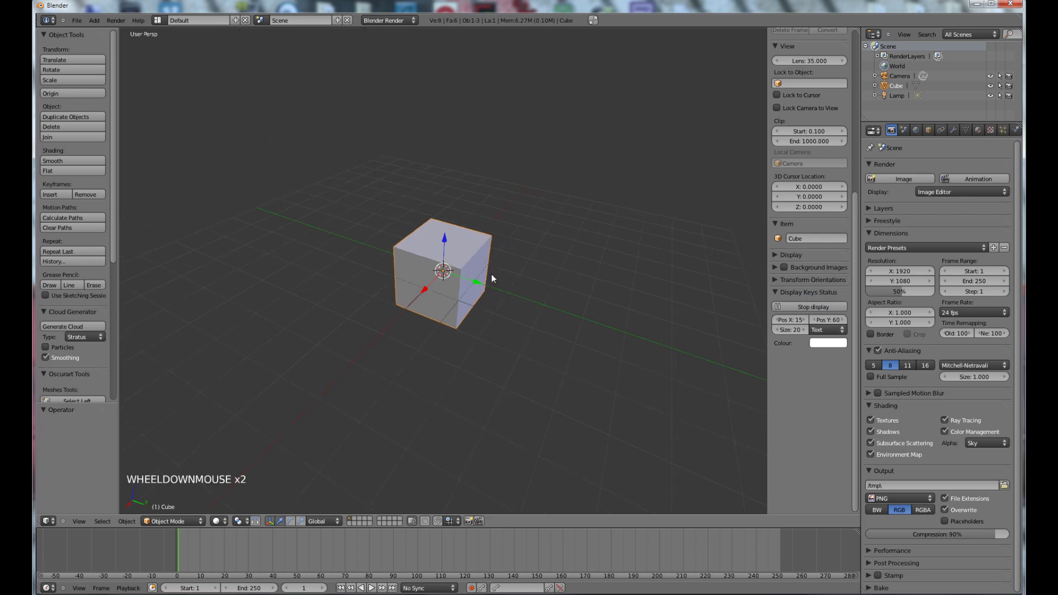
# Step: Switch the 3D view from perspective to orthographic projection around the default cube
pyautogui.moveTo(500, 282); pyautogui.dragTo(419, 250, button='middle')
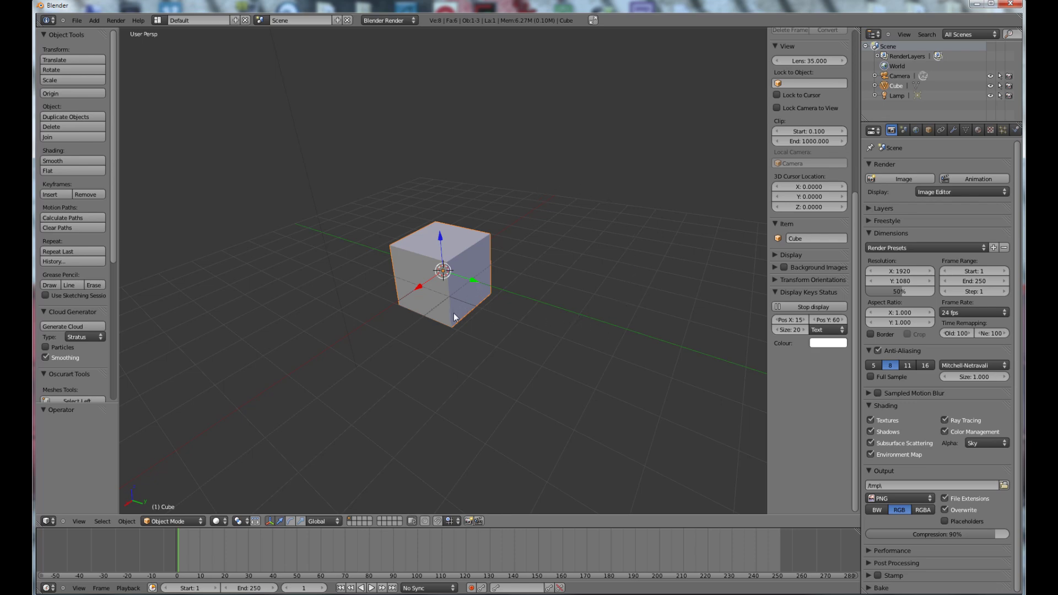
pyautogui.moveTo(431, 289); pyautogui.dragTo(529, 257, button='middle')
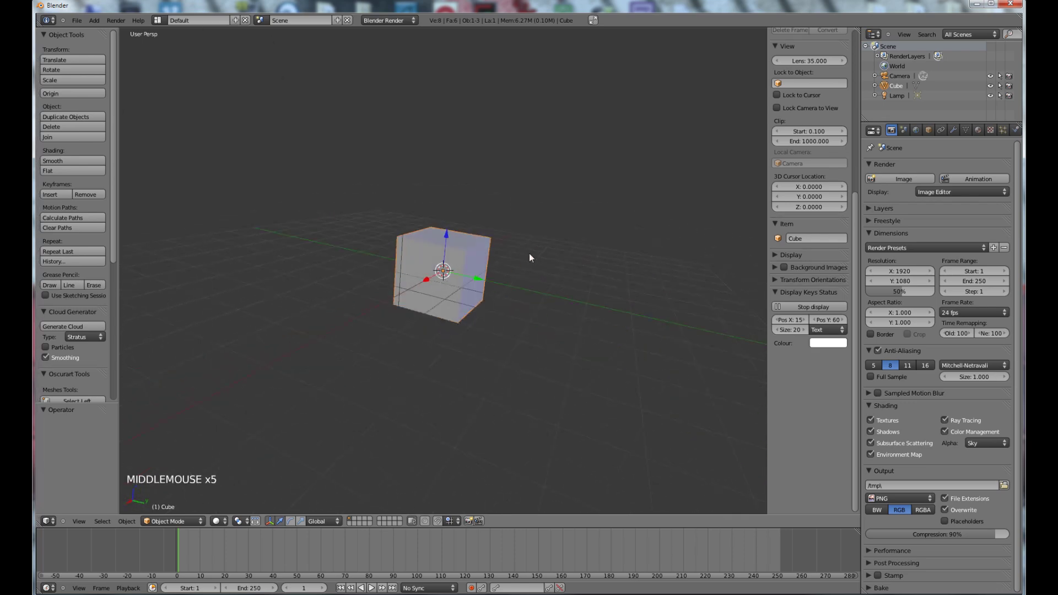
pyautogui.press('KP_5')
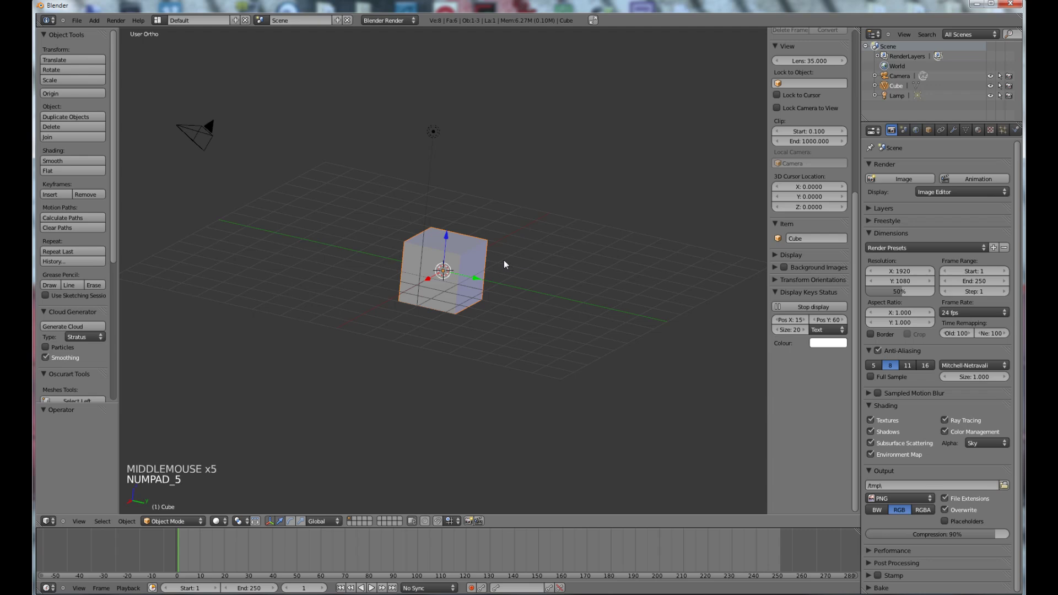
pyautogui.moveTo(503, 260); pyautogui.dragTo(443, 220, button='middle')
pyautogui.scroll(5, 399, 257)
pyautogui.moveTo(405, 303); pyautogui.dragTo(436, 287, button='middle')
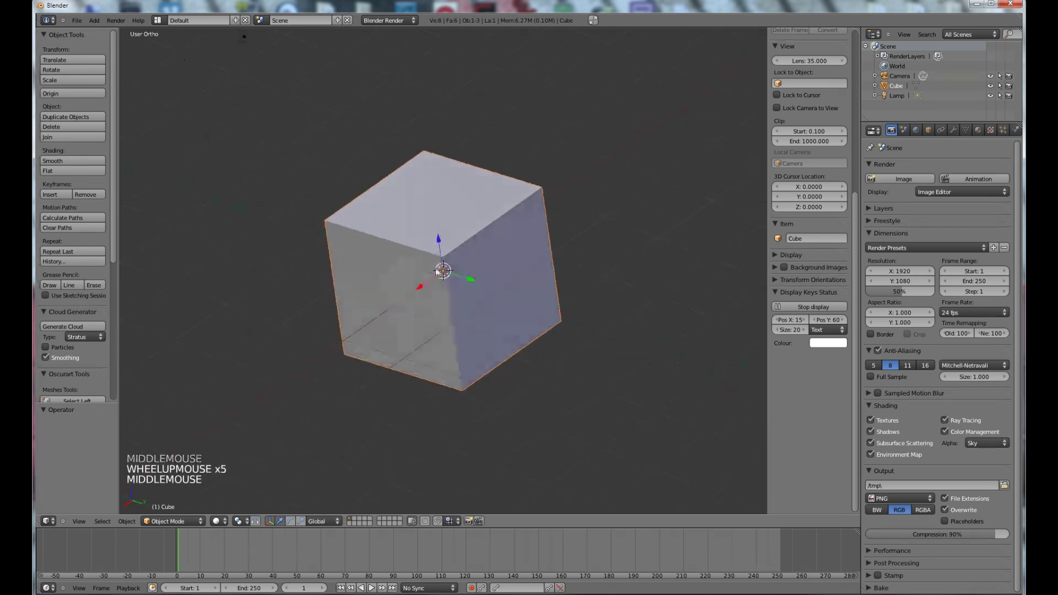
# Step: Delete the default cube and add a Monkey mesh in its place
pyautogui.press('x')
pyautogui.click(441, 282)
pyautogui.hotkey('shift', 'a')
pyautogui.moveTo(436, 286)
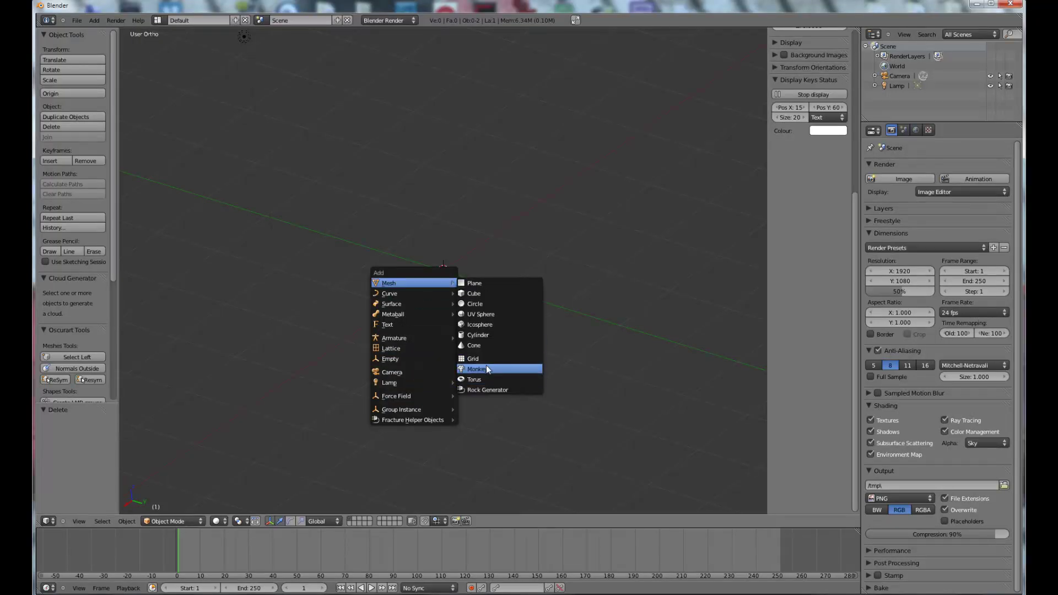
pyautogui.click(485, 369)
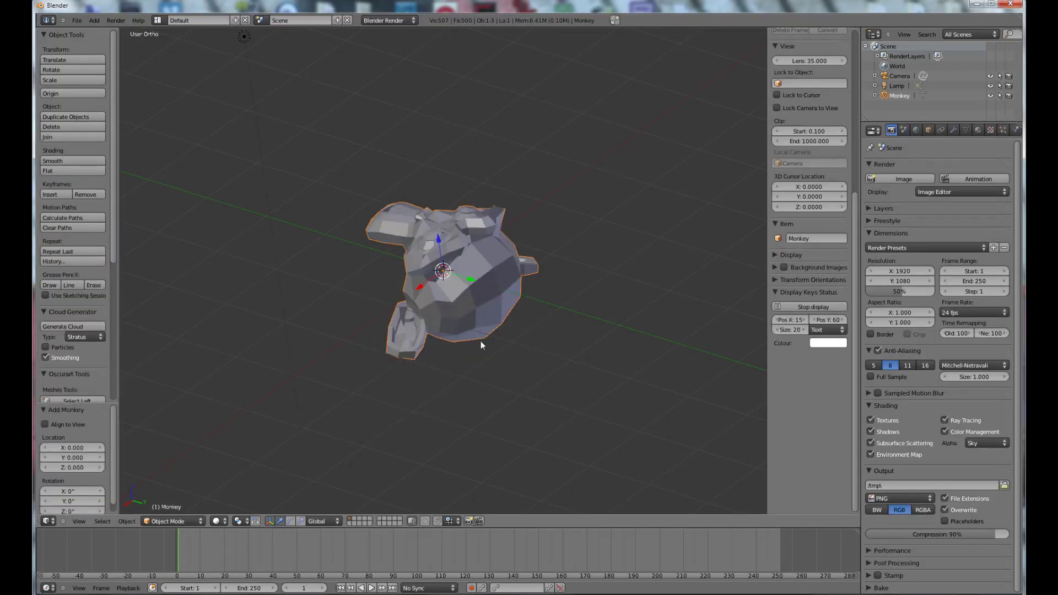
# Step: Give the monkey a level 2 subdivision surface and smooth shading
pyautogui.hotkey('ctrl', '2')
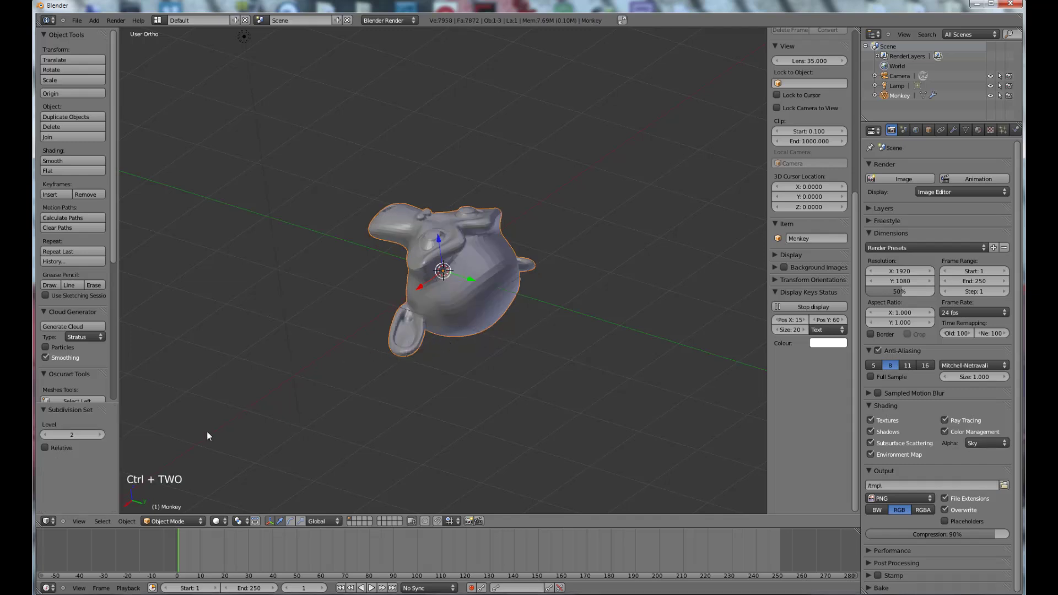
pyautogui.moveTo(483, 336); pyautogui.dragTo(501, 284, button='middle')
pyautogui.click(88, 160)
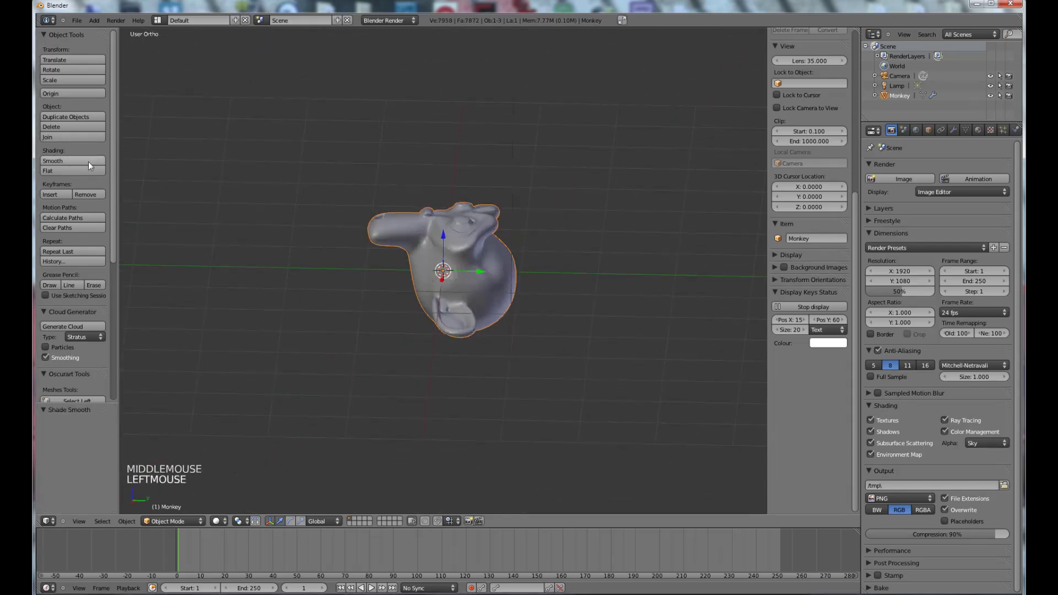
# Step: In the right side view, rotate the monkey about -54° around X and move it up about 0.5
pyautogui.press('KP_1')
pyautogui.press('KP_3')
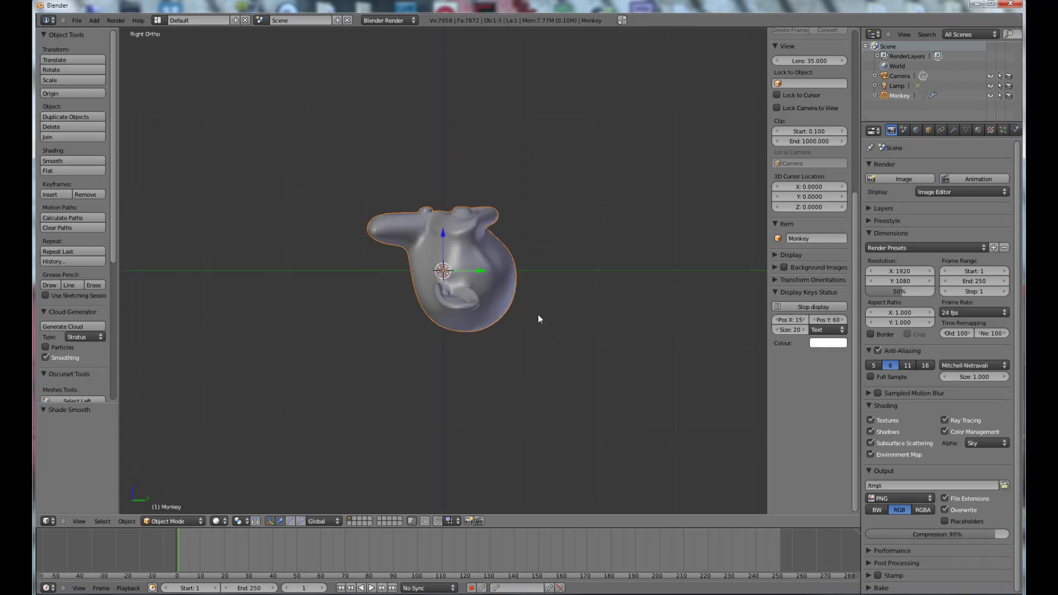
pyautogui.press('r')
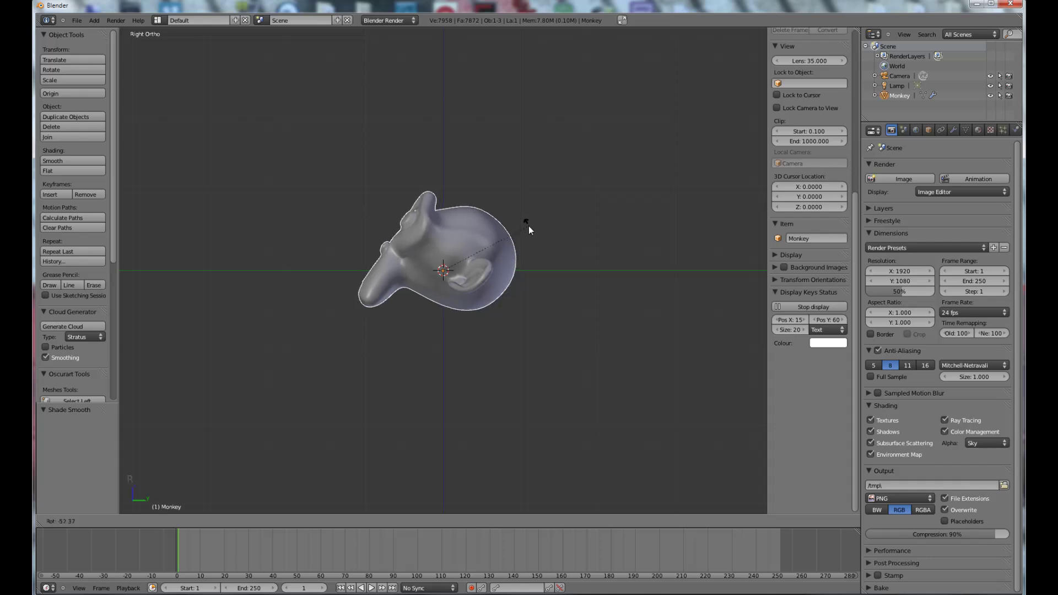
pyautogui.click(528, 223)
pyautogui.press('g')
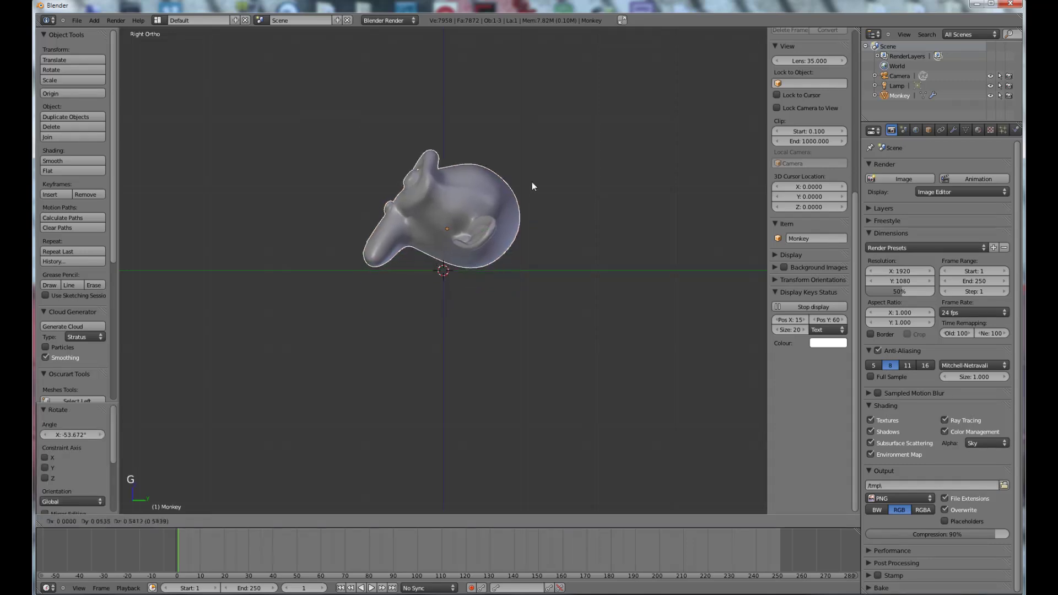
pyautogui.click(531, 184)
# Step: Create a new material on the monkey with a red diffuse colour of about R 0.8, G 0, B 0.03
pyautogui.moveTo(531, 184); pyautogui.dragTo(387, 291, button='middle')
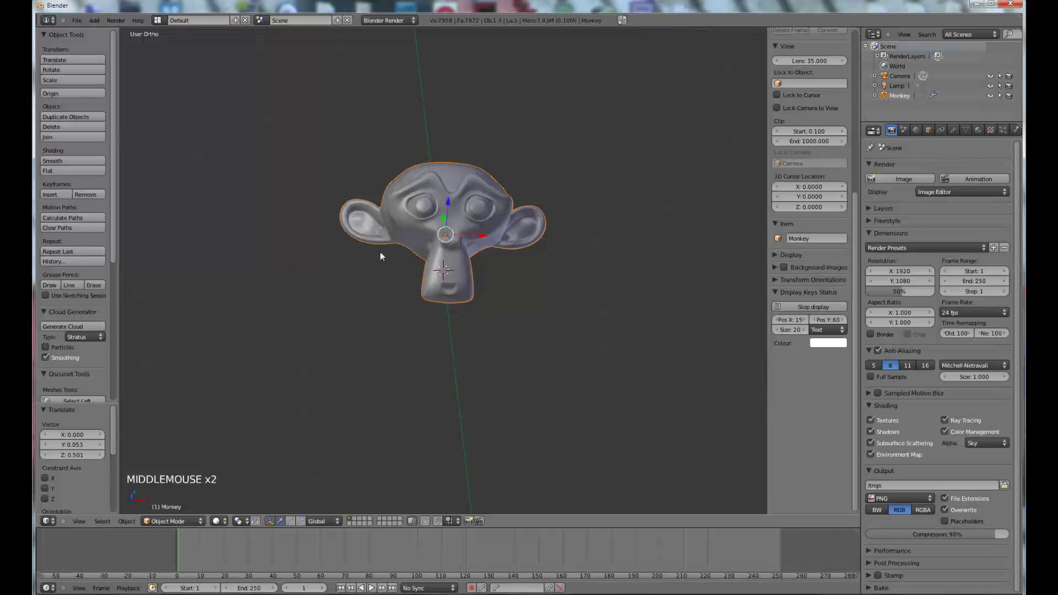
pyautogui.click(978, 130)
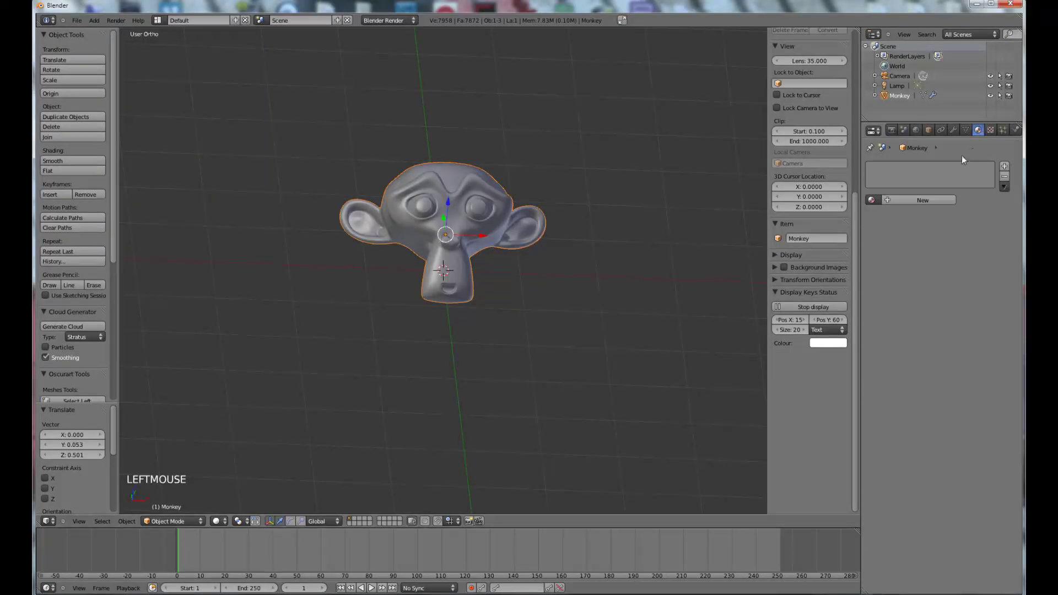
pyautogui.click(924, 200)
pyautogui.click(902, 329)
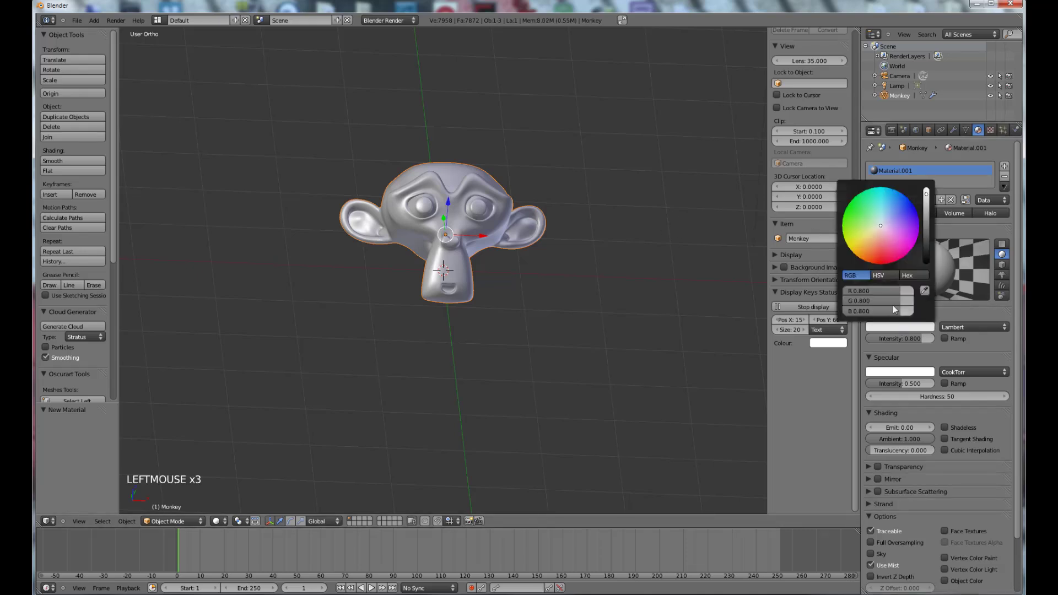
pyautogui.moveTo(882, 230)
pyautogui.mouseDown()
pyautogui.moveTo(882, 252)
pyautogui.moveTo(866, 264)
pyautogui.moveTo(890, 270)
pyautogui.moveTo(856, 274)
pyautogui.moveTo(907, 279)
pyautogui.mouseUp()
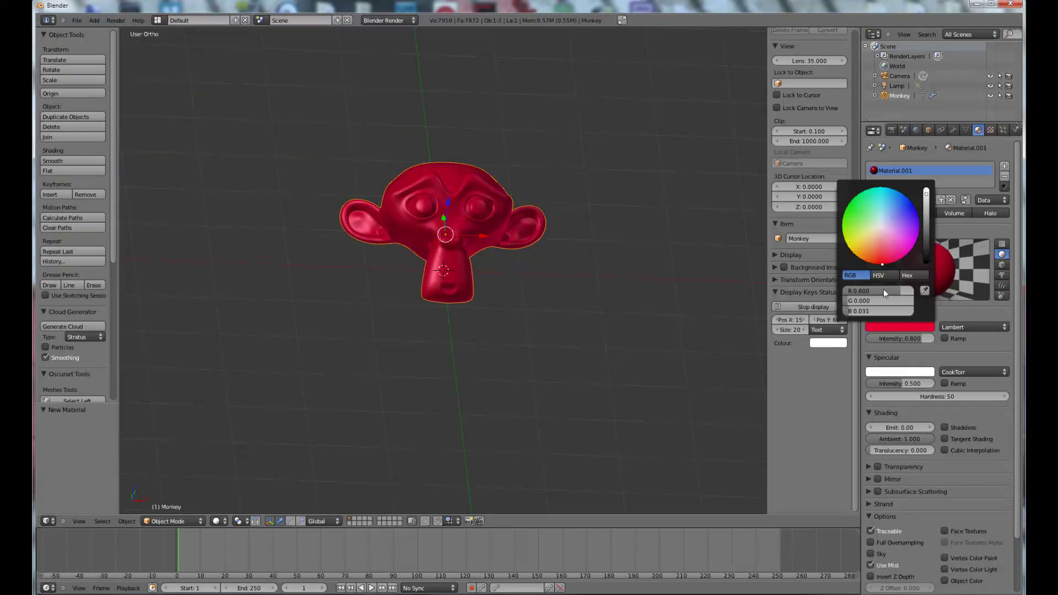
# Step: From the front view, enter Edit Mode on the monkey and box-select the +X half of its mesh
pyautogui.moveTo(560, 289); pyautogui.dragTo(406, 259, button='middle')
pyautogui.press('KP_1')
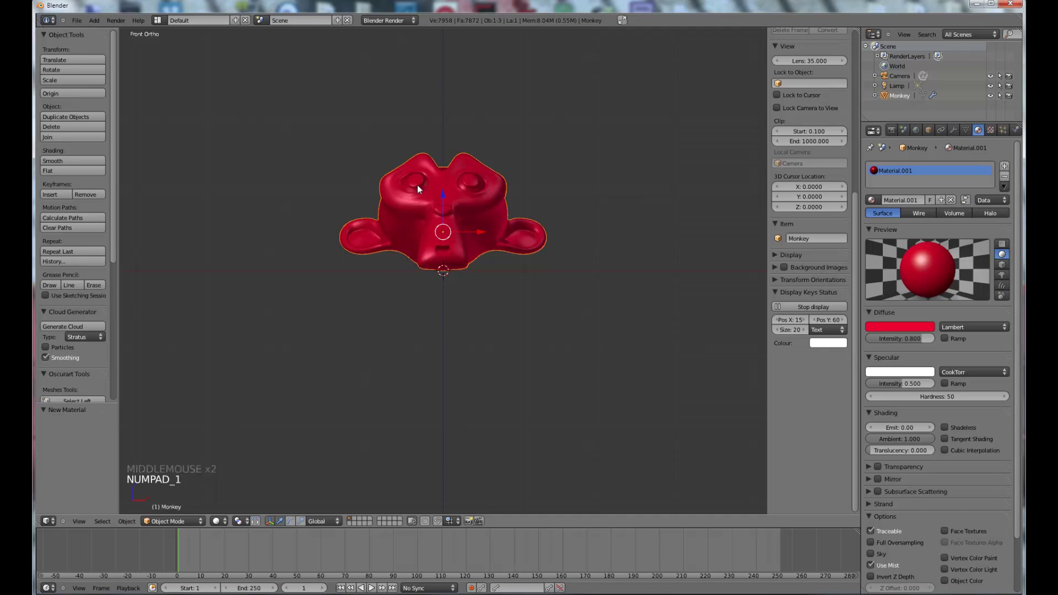
pyautogui.press('Tab')
pyautogui.press('a')
pyautogui.press('a')
pyautogui.press('b')
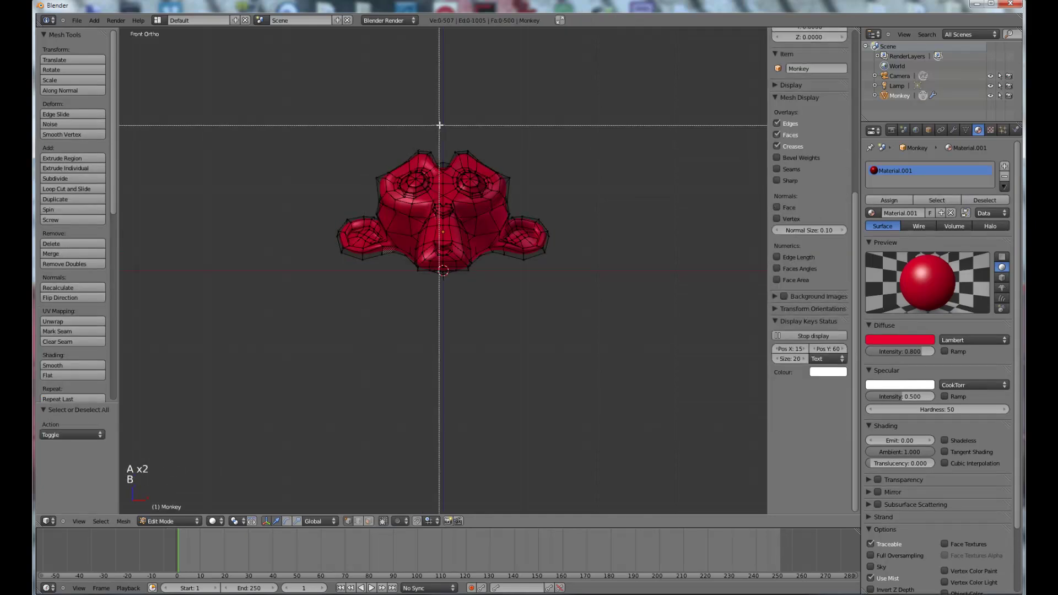
pyautogui.moveTo(441, 116); pyautogui.dragTo(551, 272)
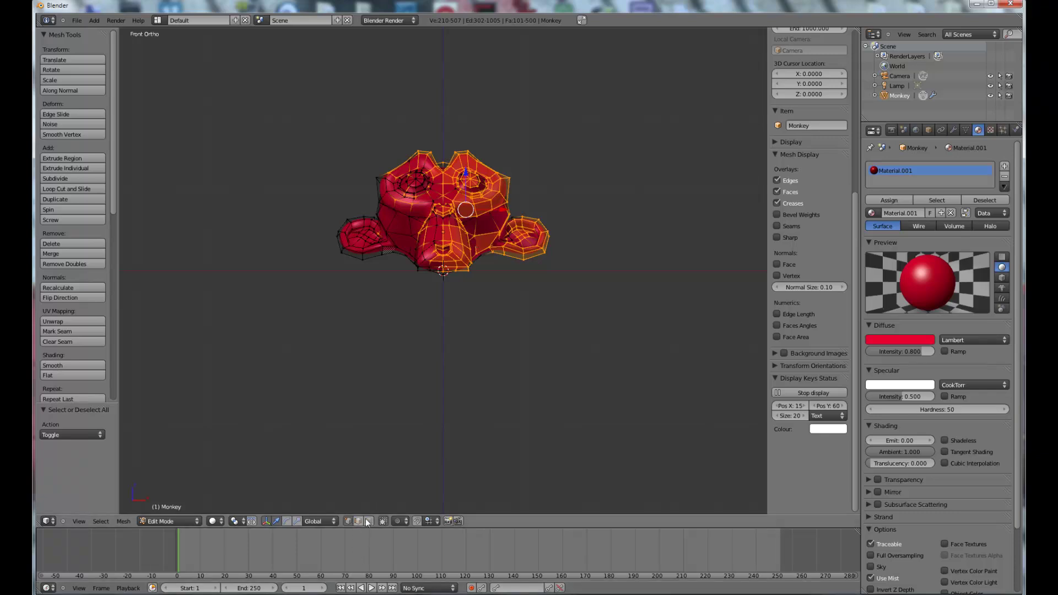
pyautogui.click(256, 516)
pyautogui.press('a')
pyautogui.press('b')
pyautogui.moveTo(437, 111); pyautogui.dragTo(599, 360)
pyautogui.press('a')
# Step: Turn off limiting selection to visible and box-select all geometry in the monkey's +X half, including hidden vertices
pyautogui.click(250, 521)
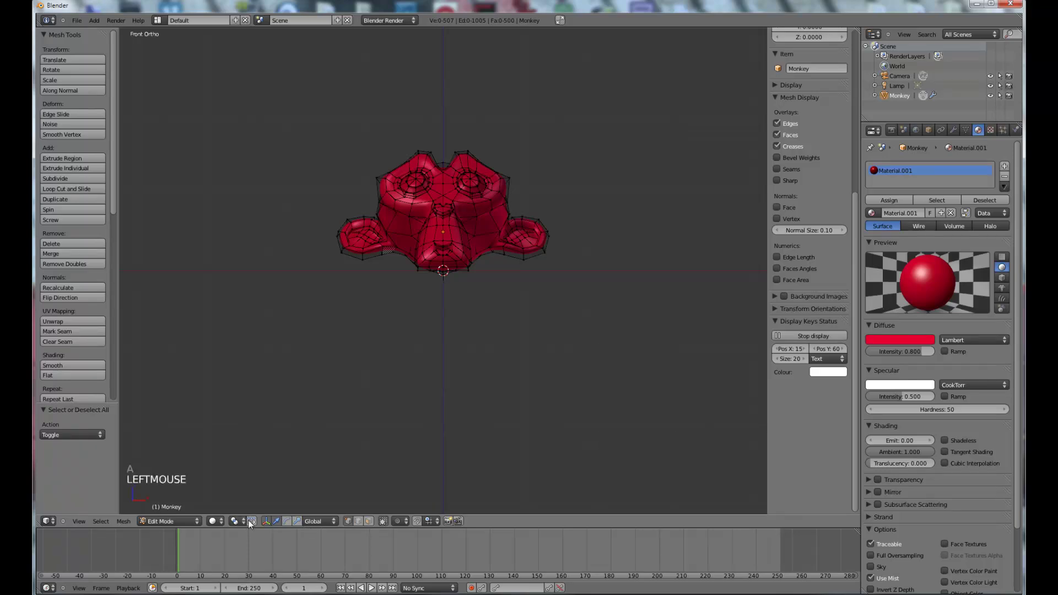
pyautogui.press('a')
pyautogui.press('a')
pyautogui.press('b')
pyautogui.moveTo(437, 130); pyautogui.dragTo(614, 345)
pyautogui.moveTo(383, 173); pyautogui.dragTo(342, 297, button='middle')
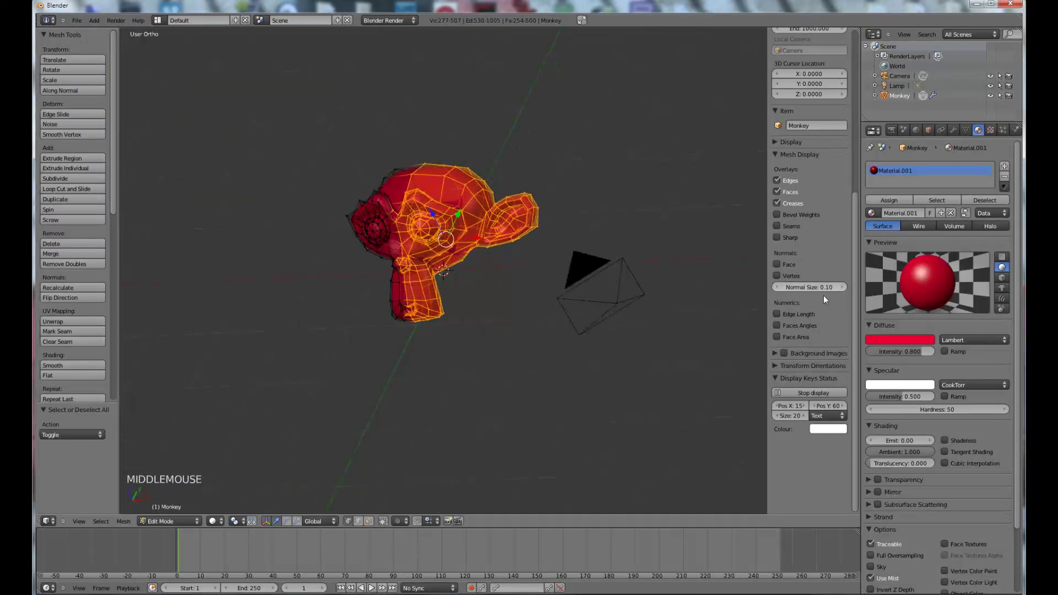
# Step: Add a second material slot with a new white material and assign it to the selected half
pyautogui.click(1004, 167)
pyautogui.click(903, 212)
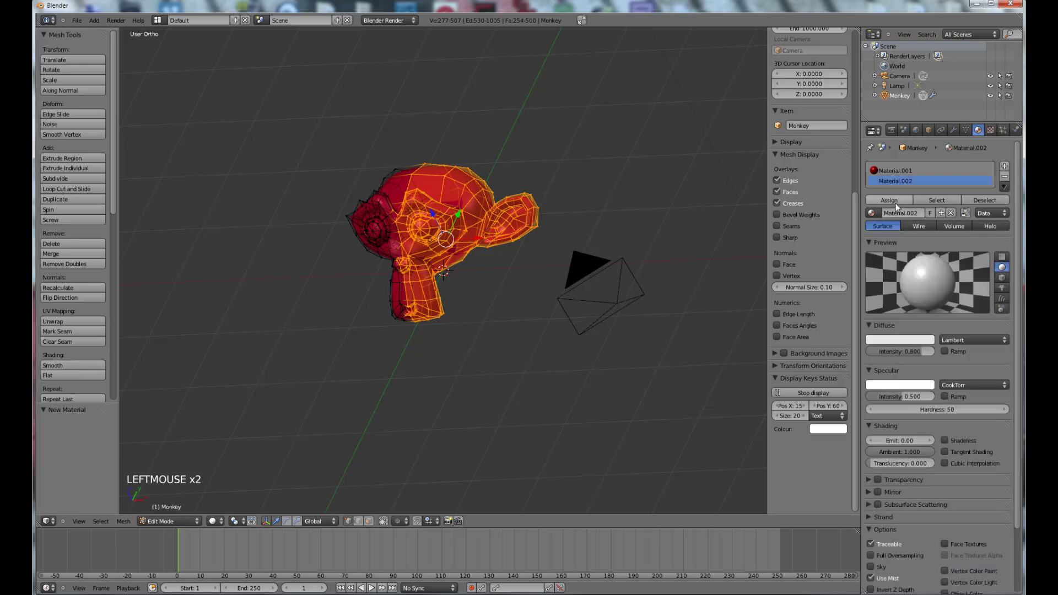
pyautogui.click(889, 200)
pyautogui.moveTo(755, 231); pyautogui.dragTo(395, 314, button='middle')
pyautogui.press('Tab')
pyautogui.press('Tab')
# Step: Box-select the stray white faces on the red side of the mouth and assign Material.001 to them
pyautogui.scroll(1, 453, 304)
pyautogui.scroll(8, 453, 305)
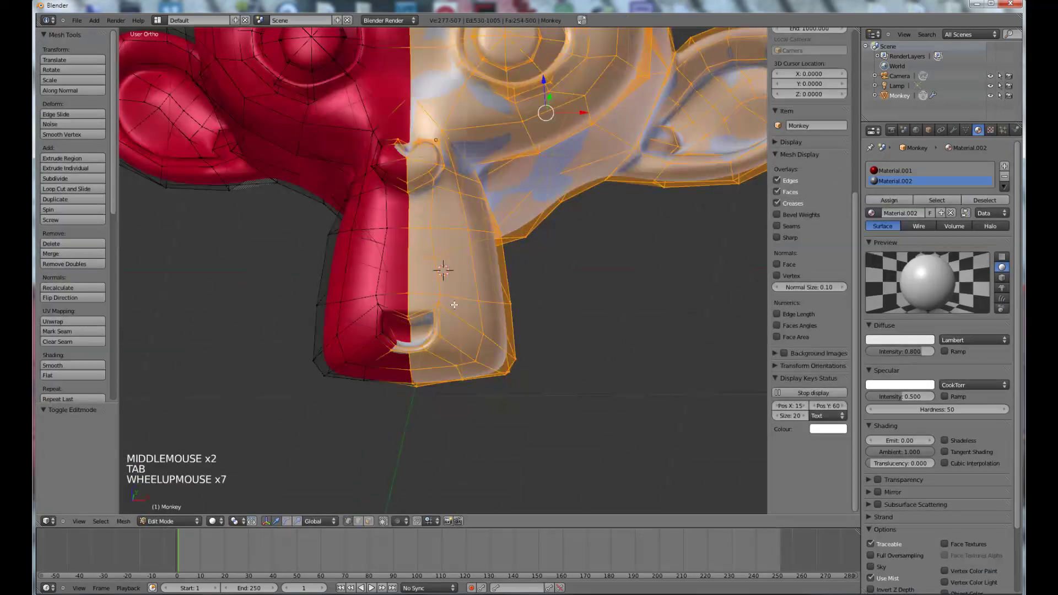
pyautogui.press('a')
pyautogui.press('b')
pyautogui.moveTo(364, 363); pyautogui.dragTo(410, 394)
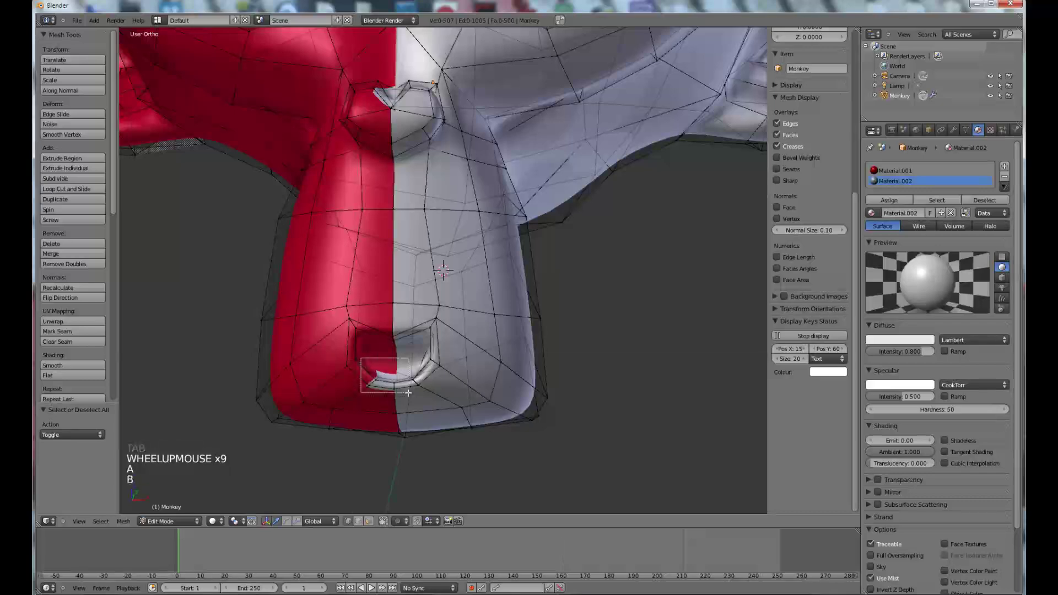
pyautogui.moveTo(411, 394); pyautogui.dragTo(379, 135, button='middle')
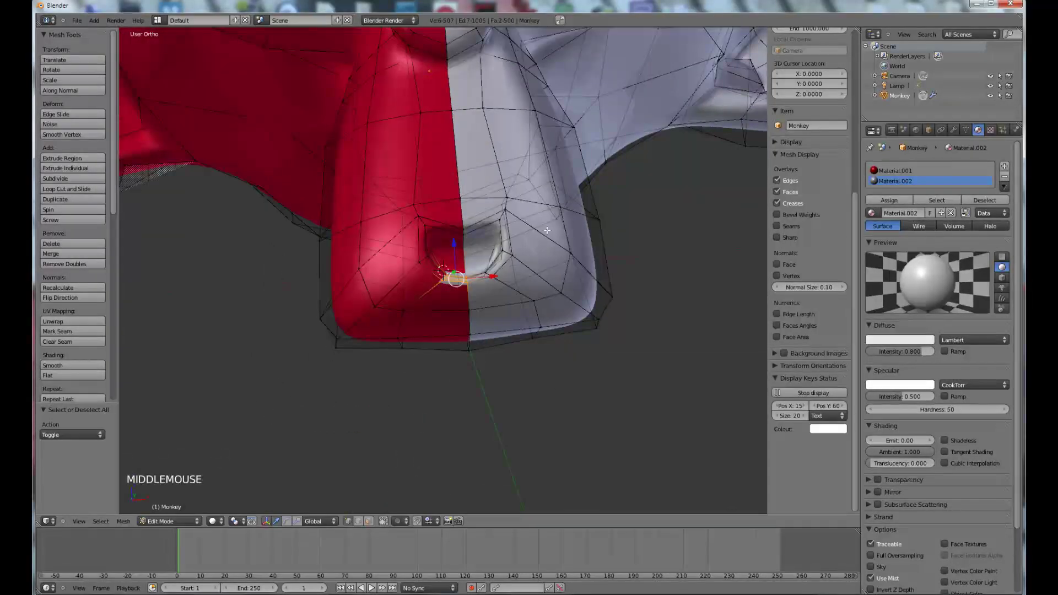
pyautogui.click(896, 171)
pyautogui.click(889, 200)
pyautogui.moveTo(457, 278); pyautogui.dragTo(490, 266, button='middle')
pyautogui.press('Tab')
# Step: Box-select stray white geometry on the red side of the nose and assign Material.001 to it
pyautogui.scroll(-3, 316, 295)
pyautogui.moveTo(381, 173); pyautogui.dragTo(311, 250, button='middle')
pyautogui.press('Tab')
pyautogui.scroll(4, 311, 250)
pyautogui.press('a')
pyautogui.press('a')
pyautogui.press('a')
pyautogui.press('b')
pyautogui.moveTo(298, 242); pyautogui.dragTo(335, 303)
pyautogui.scroll(-6, 335, 303)
pyautogui.moveTo(335, 302); pyautogui.dragTo(607, 333, button='middle')
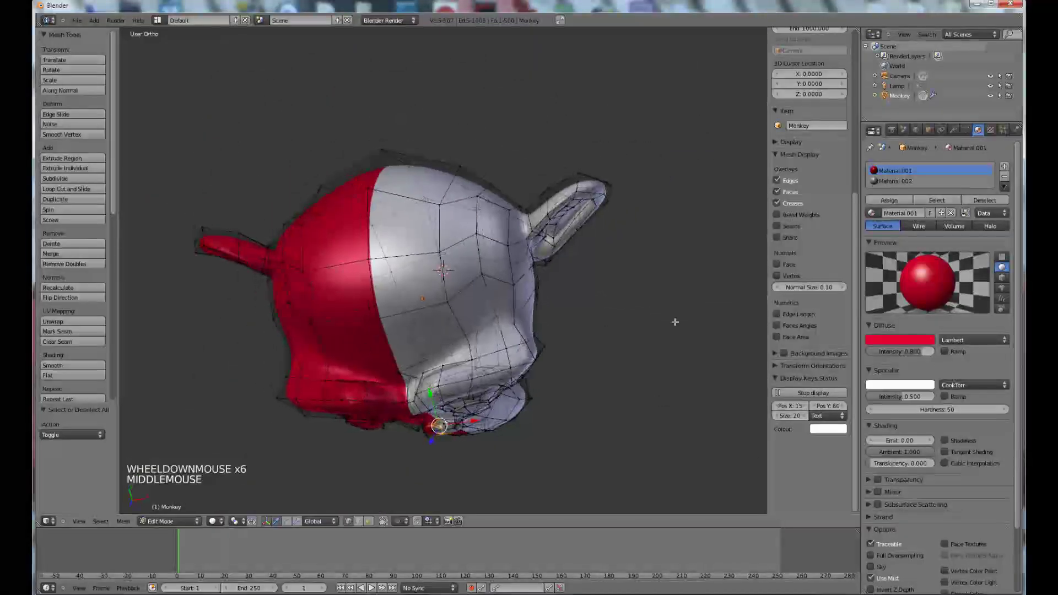
pyautogui.click(891, 200)
# Step: Assign Material.001 to the remaining white faces on the nose's red side and return to Object Mode
pyautogui.moveTo(523, 342); pyautogui.dragTo(398, 325, button='middle')
pyautogui.press('Tab')
pyautogui.press('Tab')
pyautogui.scroll(5, 293, 386)
pyautogui.press('b')
pyautogui.moveTo(294, 386); pyautogui.dragTo(329, 416)
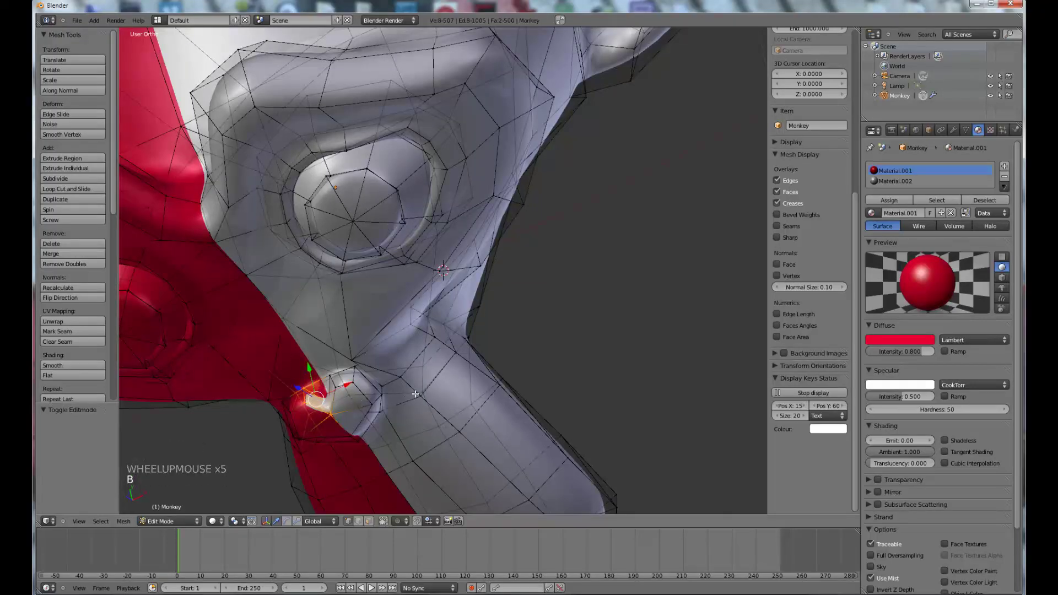
pyautogui.click(890, 199)
pyautogui.scroll(-3, 419, 220)
pyautogui.press('Tab')
pyautogui.moveTo(419, 221); pyautogui.dragTo(487, 174, button='middle')
# Step: Set the diffuse intensity of Material.002 to about 0.915
pyautogui.click(914, 181)
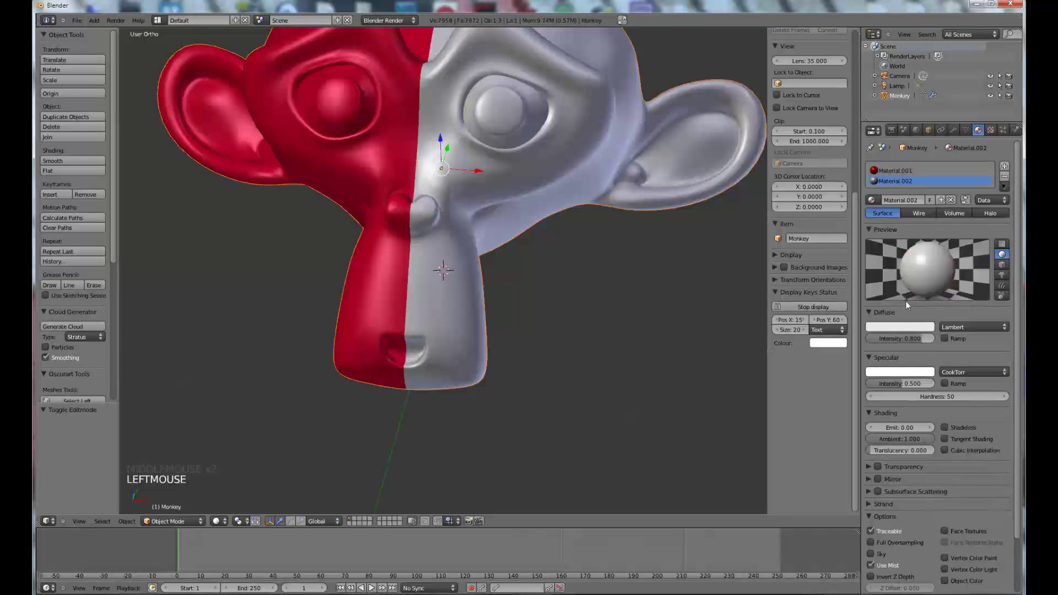
pyautogui.moveTo(914, 337); pyautogui.dragTo(899, 337)
pyautogui.scroll(-7, 506, 292)
pyautogui.moveTo(506, 292); pyautogui.dragTo(439, 254, button='middle')
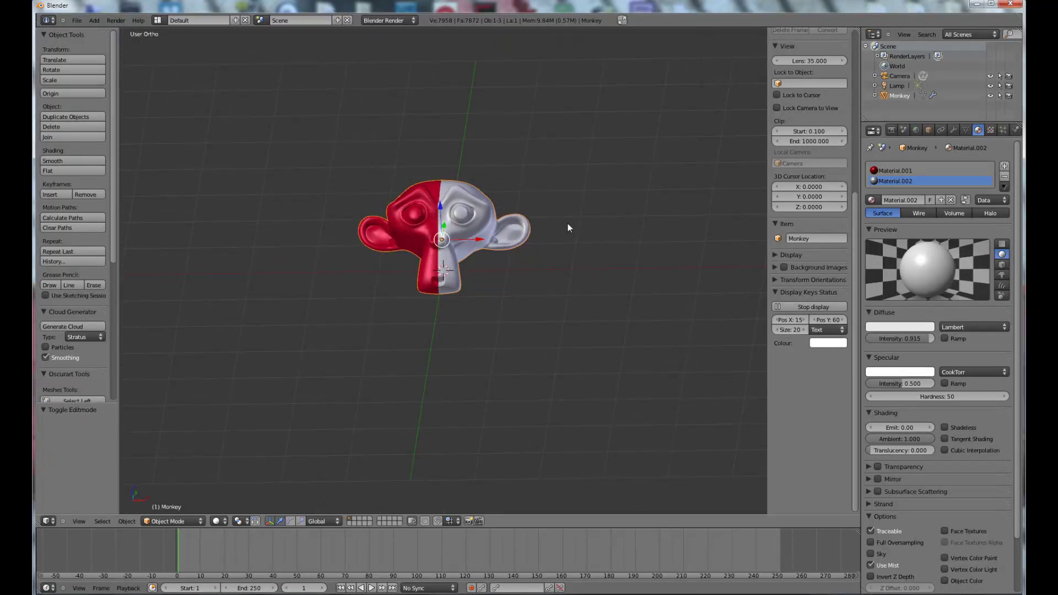
# Step: Make Material.001 the active slot and examine the two-coloured monkey head from several angles
pyautogui.click(919, 170)
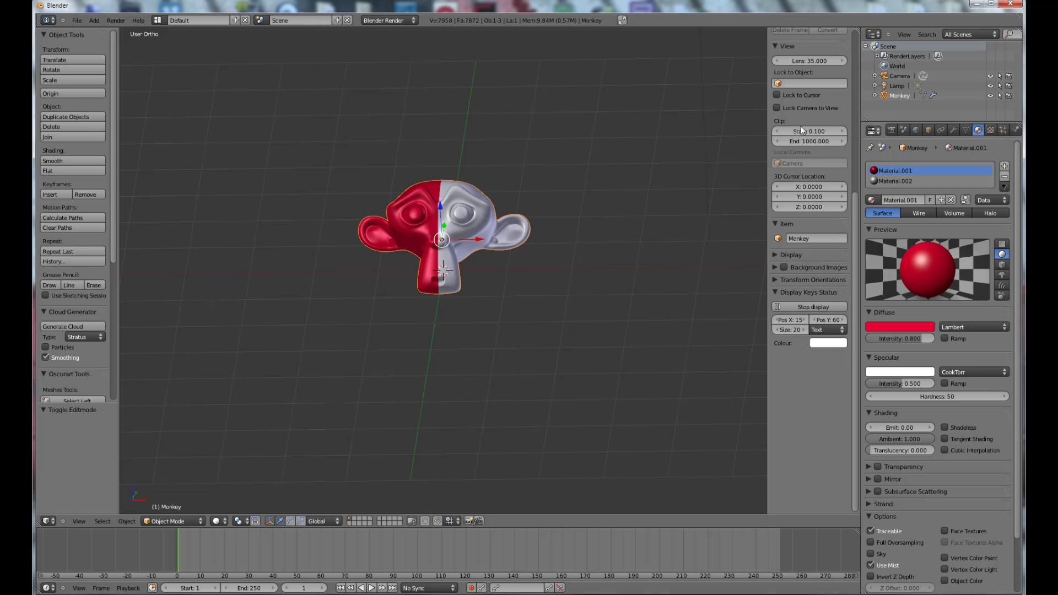
pyautogui.moveTo(443, 254); pyautogui.dragTo(455, 254, button='middle')
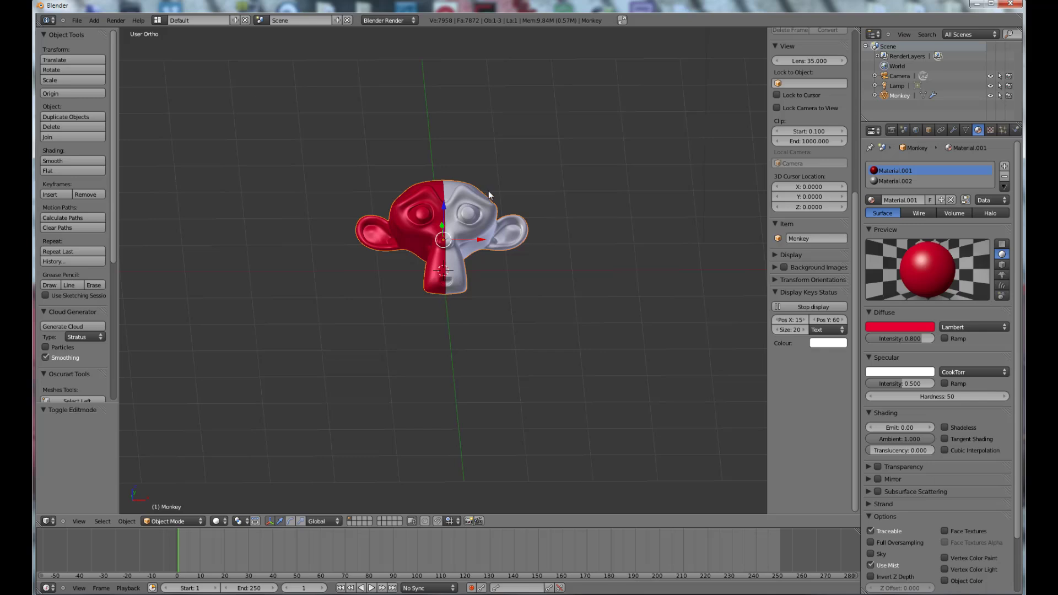
pyautogui.moveTo(484, 200); pyautogui.dragTo(427, 375, button='middle')
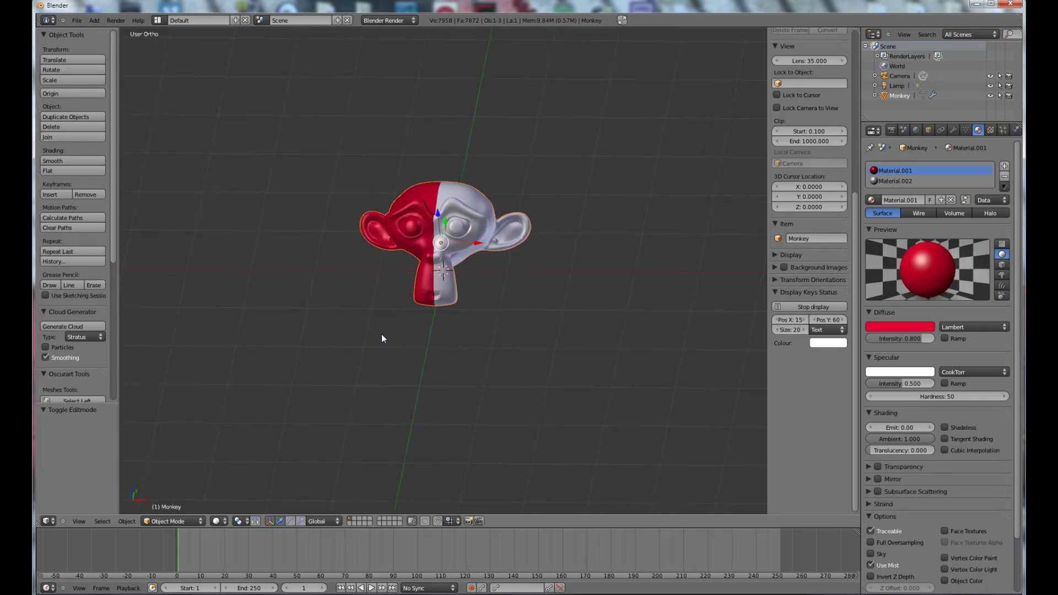
pyautogui.moveTo(450, 256); pyautogui.dragTo(458, 213, button='middle')
pyautogui.scroll(6, 458, 213)
pyautogui.scroll(-3, 438, 130)
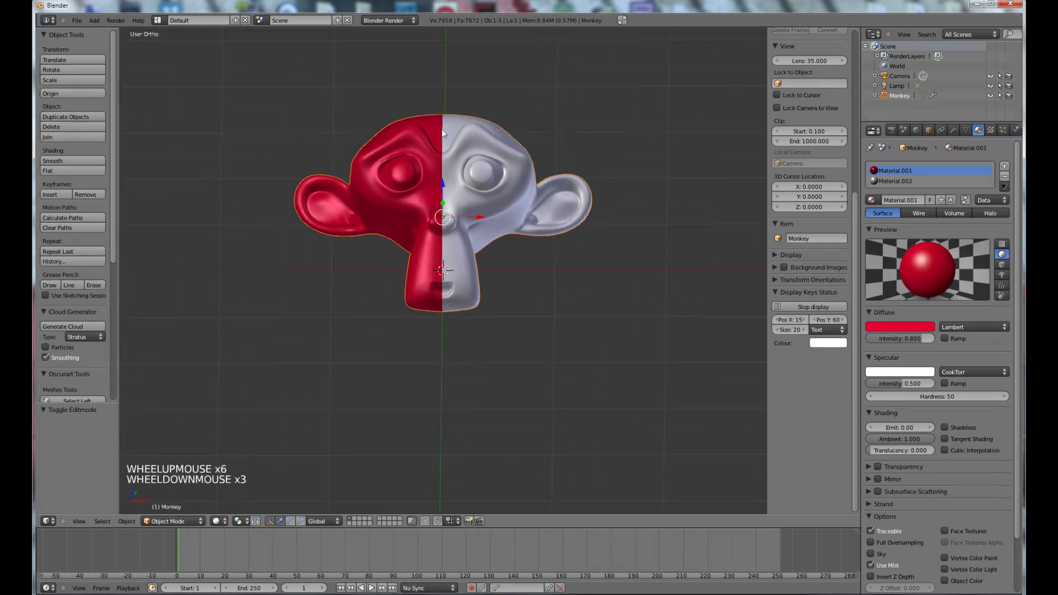
pyautogui.moveTo(441, 119); pyautogui.dragTo(422, 125, button='middle')
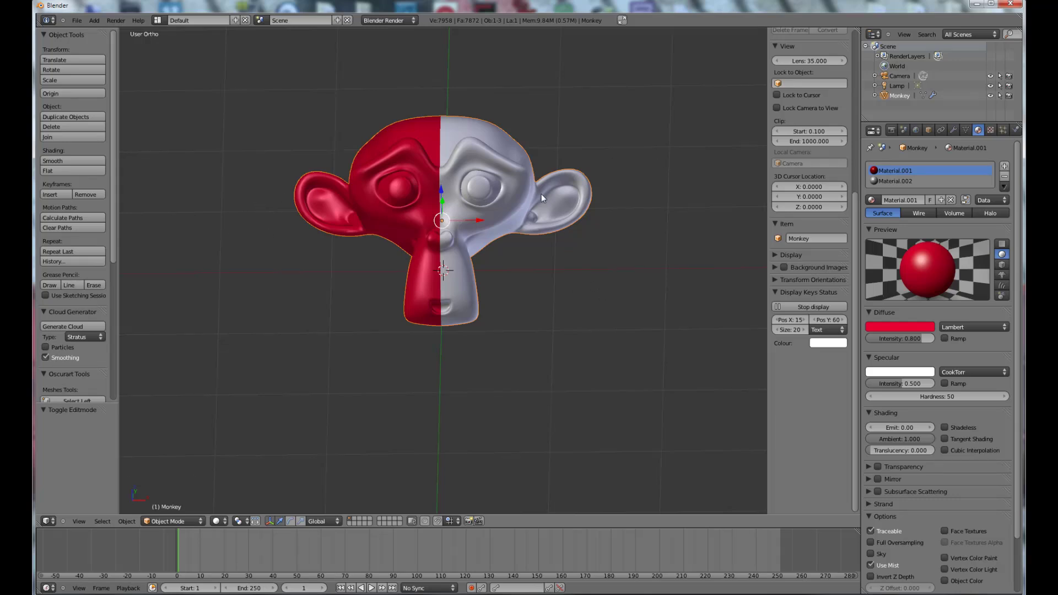
# Step: Mark the monkey head's central edge loop as a seam and select the entire mesh
pyautogui.press('Tab')
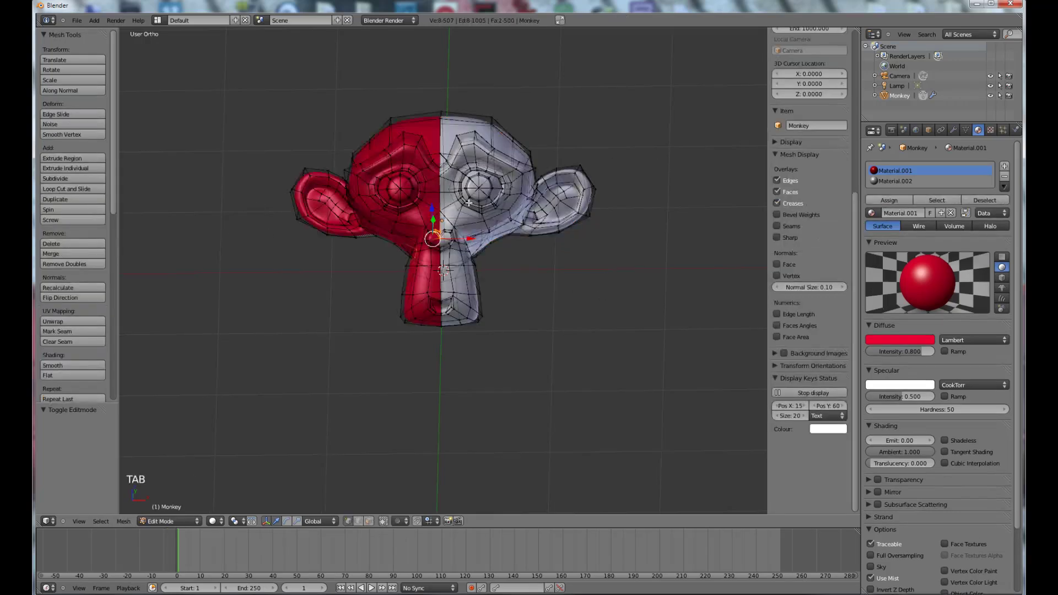
pyautogui.keyDown('alt'); pyautogui.rightClick(438, 138); pyautogui.keyUp('alt')
pyautogui.hotkey('ctrl', 'e')
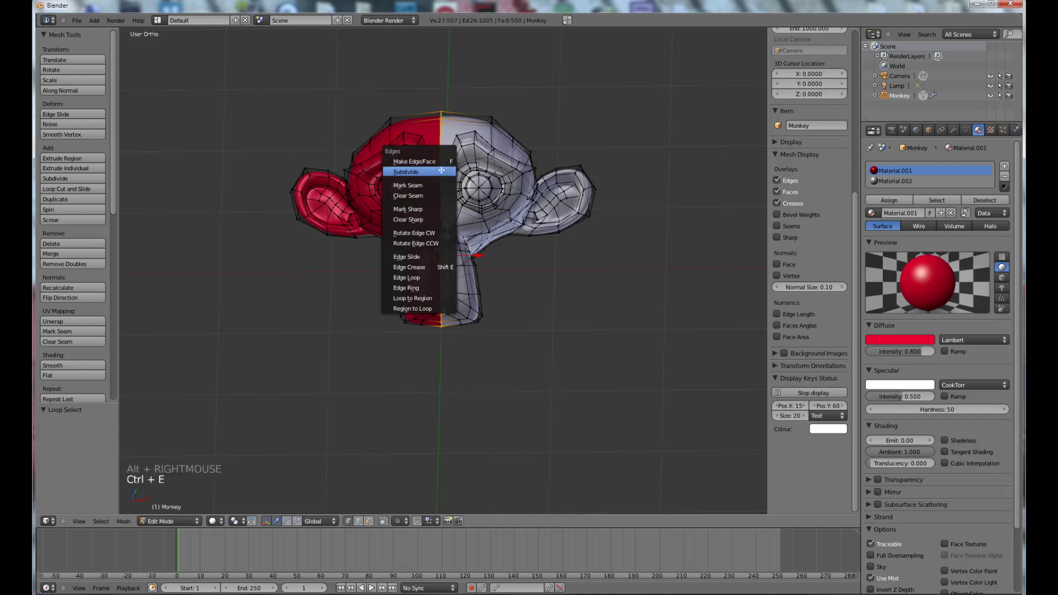
pyautogui.click(429, 185)
pyautogui.moveTo(429, 185); pyautogui.dragTo(449, 190, button='middle')
pyautogui.press('a')
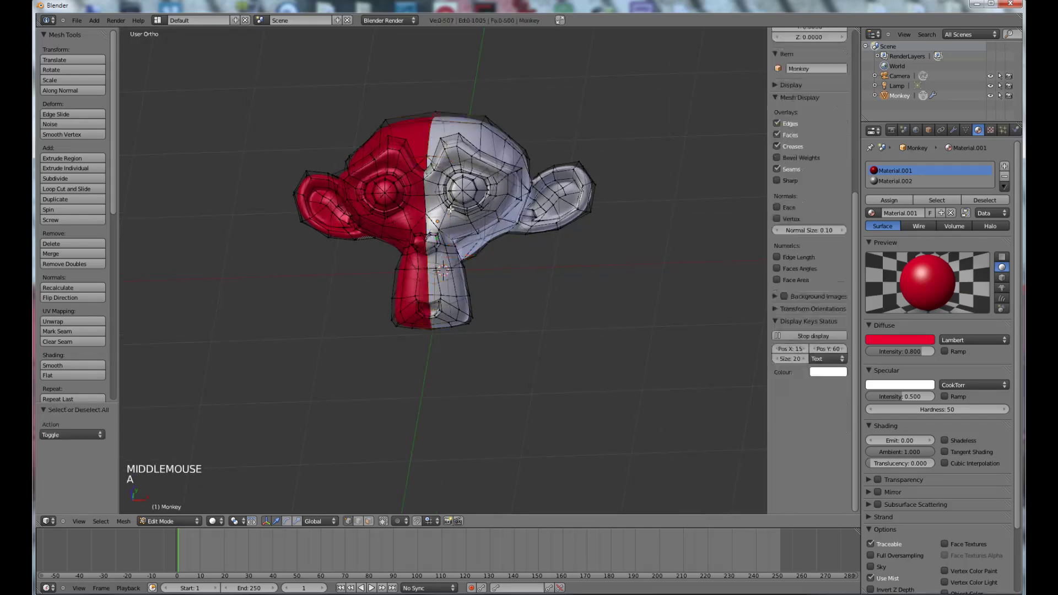
pyautogui.press('a')
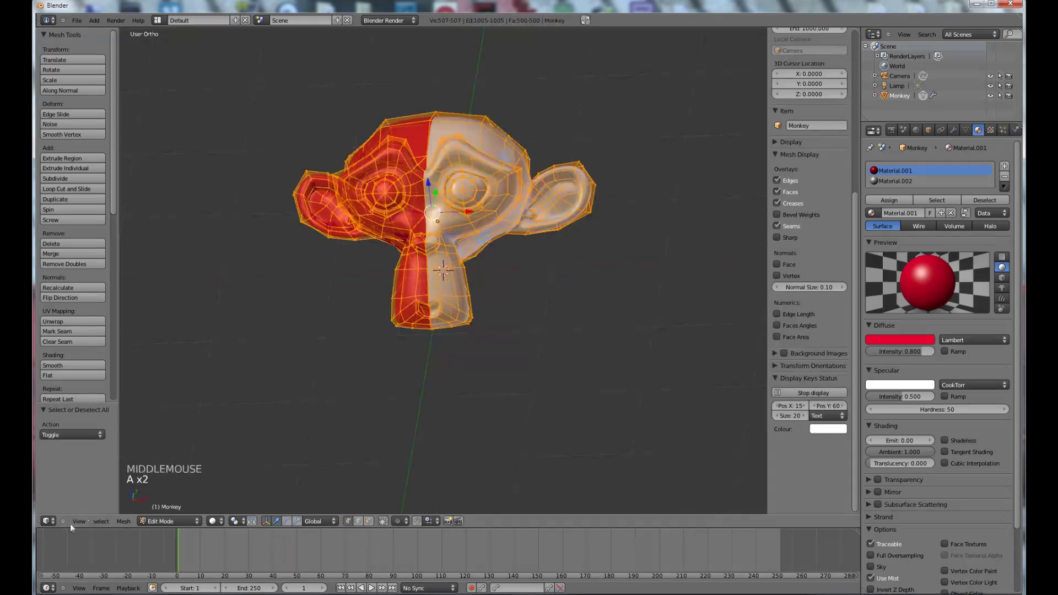
# Step: Split the 3D view into two side-by-side areas and change one of them to the UV/Image Editor
pyautogui.rightClick(231, 28)
pyautogui.click(206, 40)
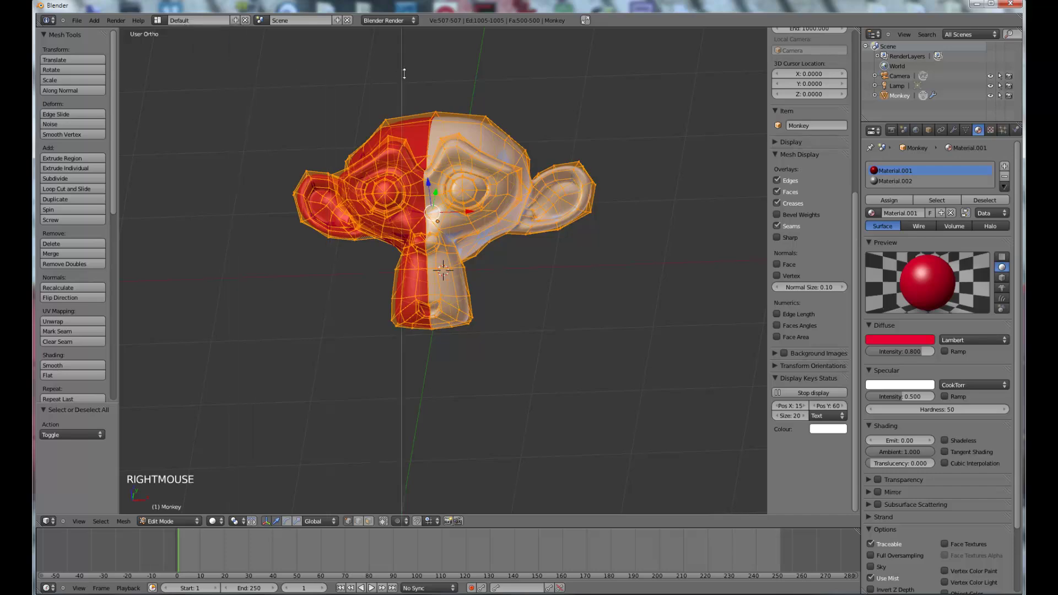
pyautogui.click(313, 231)
pyautogui.click(52, 521)
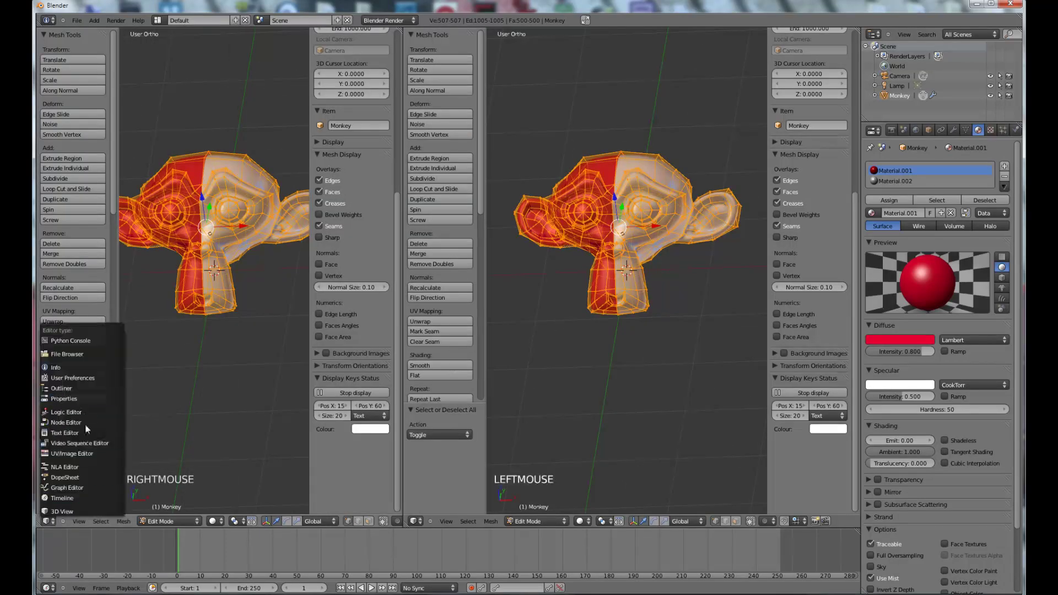
pyautogui.click(85, 454)
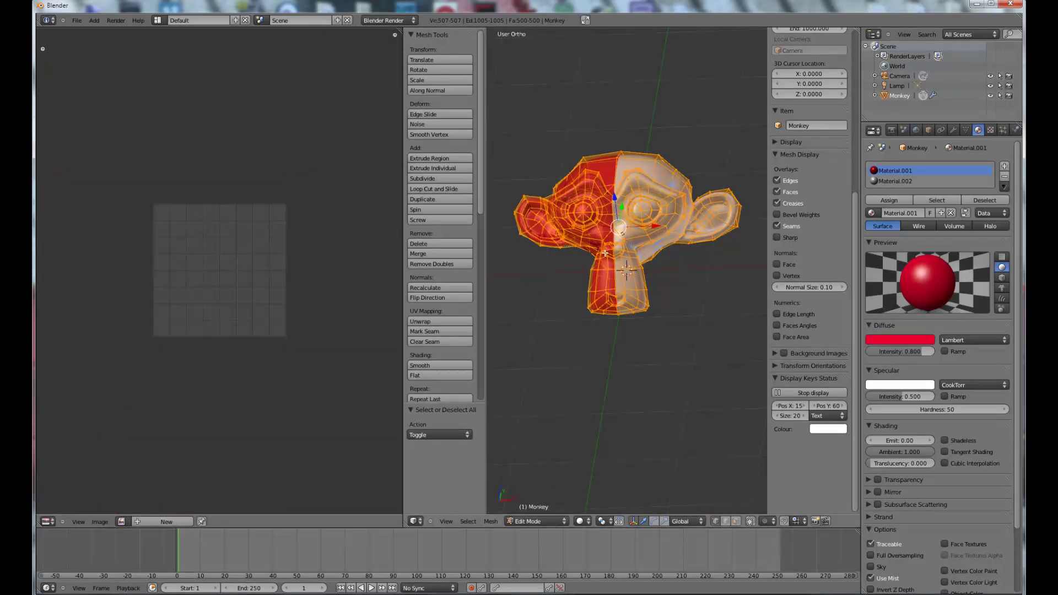
# Step: Unwrap the fully selected monkey mesh and examine its UV layout beside the model
pyautogui.press('u')
pyautogui.press('u')
pyautogui.click(605, 253)
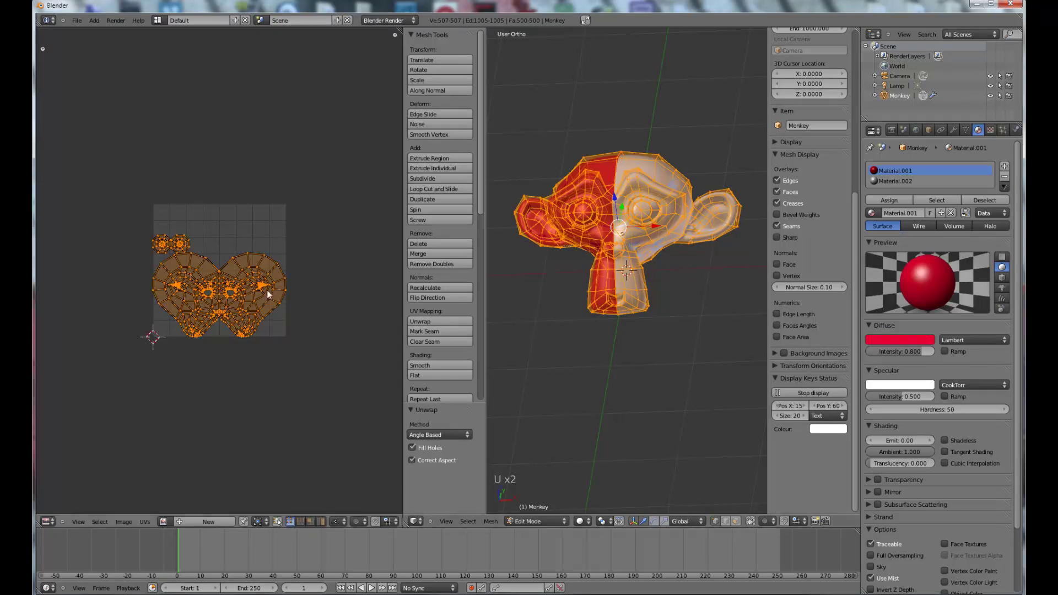
pyautogui.scroll(5, 265, 292)
pyautogui.moveTo(633, 248); pyautogui.dragTo(584, 182, button='middle')
pyautogui.scroll(6, 624, 176)
pyautogui.scroll(1, 624, 177)
pyautogui.moveTo(111, 192); pyautogui.dragTo(117, 201, button='middle')
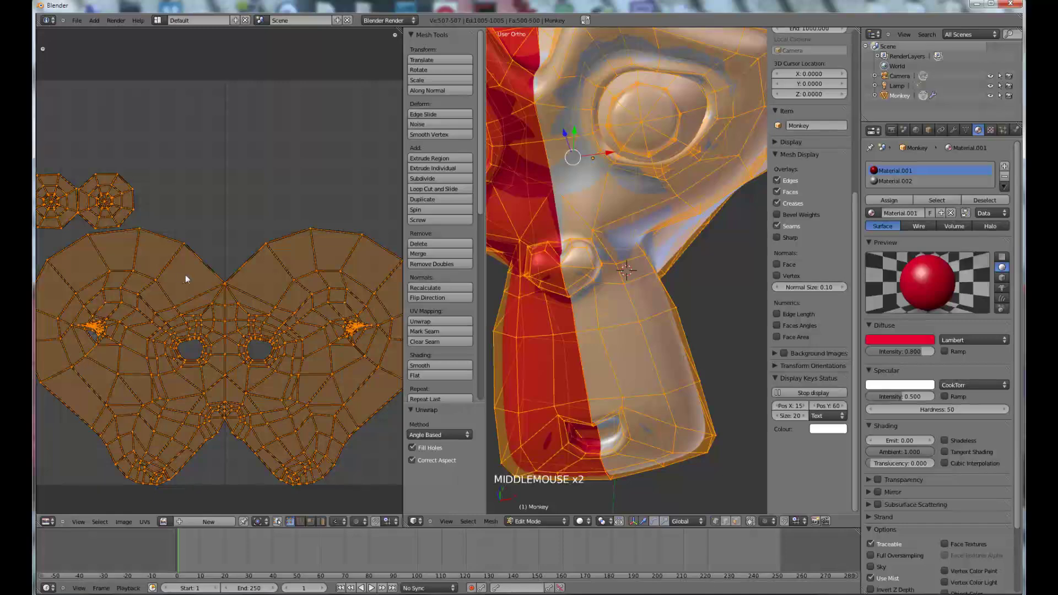
# Step: Turn on synchronised UV and mesh selection and test it by selecting single vertices in both editors
pyautogui.rightClick(219, 262)
pyautogui.rightClick(580, 214)
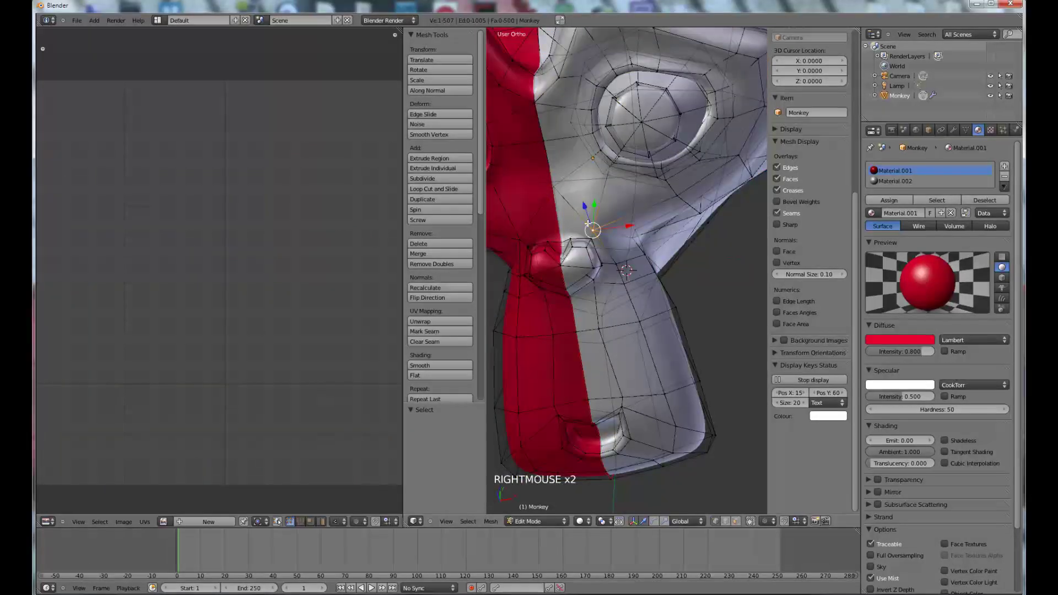
pyautogui.press('a')
pyautogui.press('a')
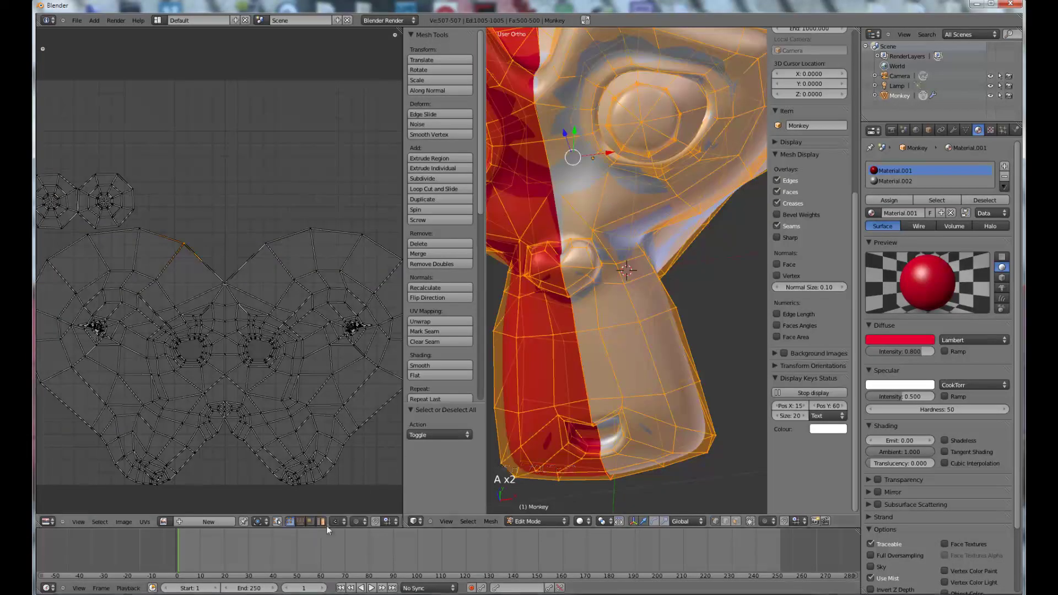
pyautogui.click(278, 522)
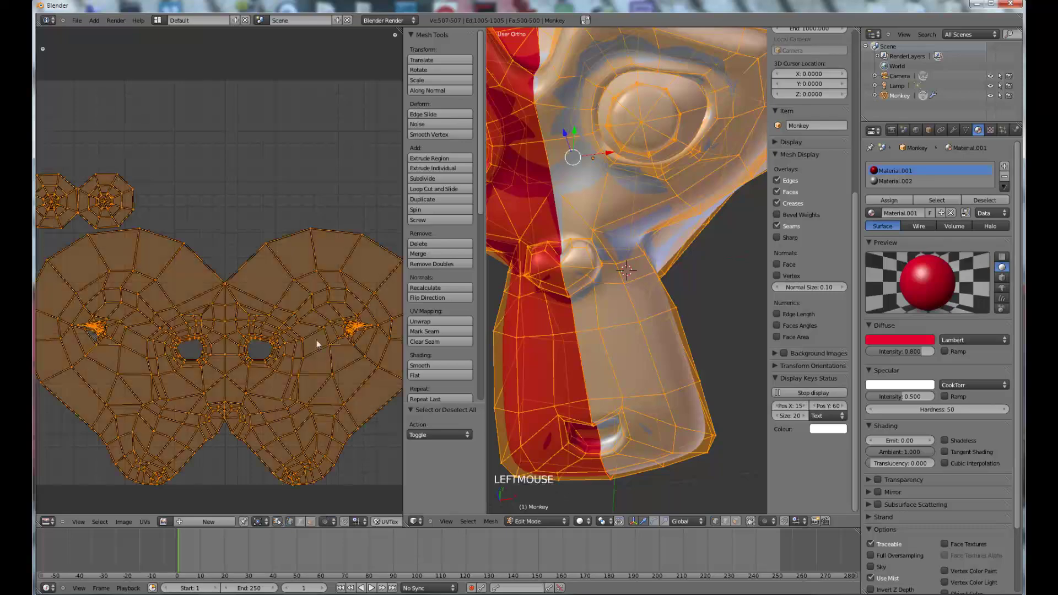
pyautogui.rightClick(358, 242)
pyautogui.rightClick(356, 253)
pyautogui.rightClick(568, 237)
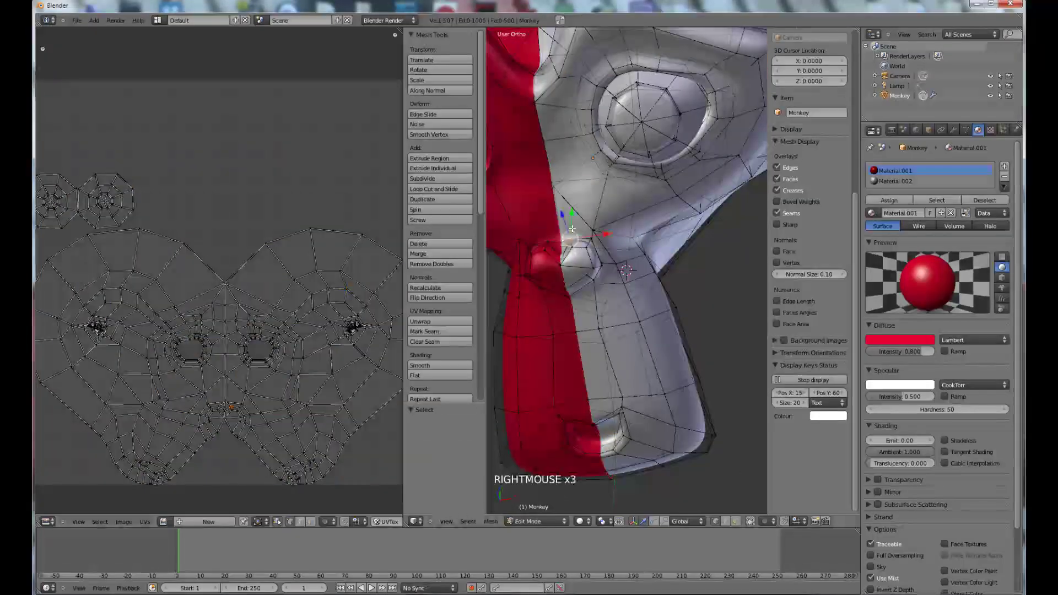
pyautogui.scroll(-4, 595, 234)
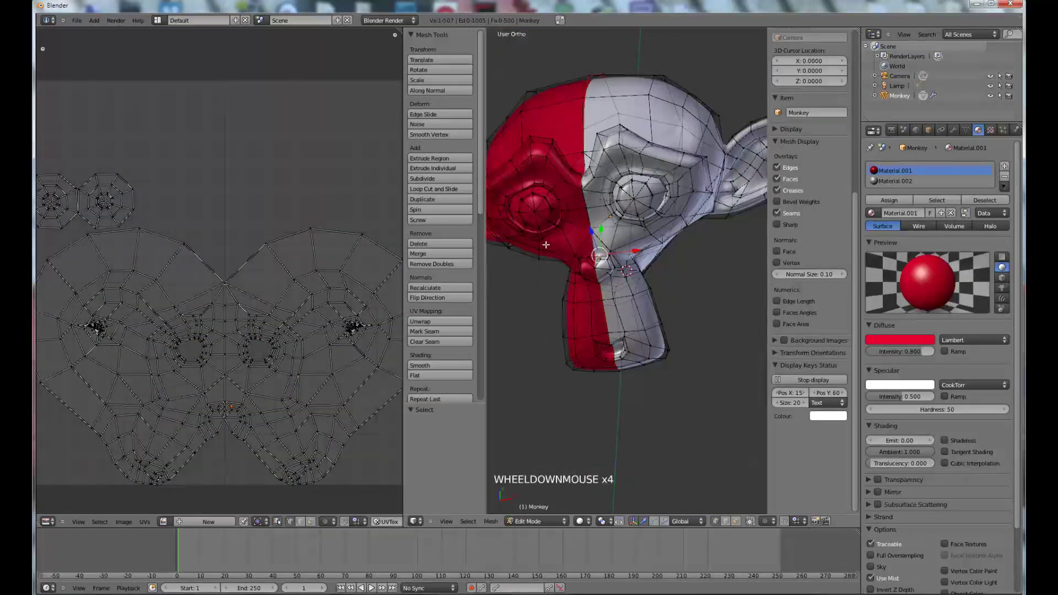
# Step: Select all geometry linked to one of the small UV discs and try moving that eyeball away from the head
pyautogui.rightClick(132, 190)
pyautogui.moveTo(606, 231); pyautogui.dragTo(637, 184, button='middle')
pyautogui.moveTo(524, 190); pyautogui.dragTo(716, 218, button='middle')
pyautogui.scroll(5, 633, 220)
pyautogui.hotkey('ctrl', 'l')
pyautogui.scroll(-3, 578, 203)
pyautogui.scroll(-2, 578, 202)
pyautogui.moveTo(578, 202); pyautogui.dragTo(598, 271, button='middle')
pyautogui.scroll(-6, 647, 149)
pyautogui.press('g')
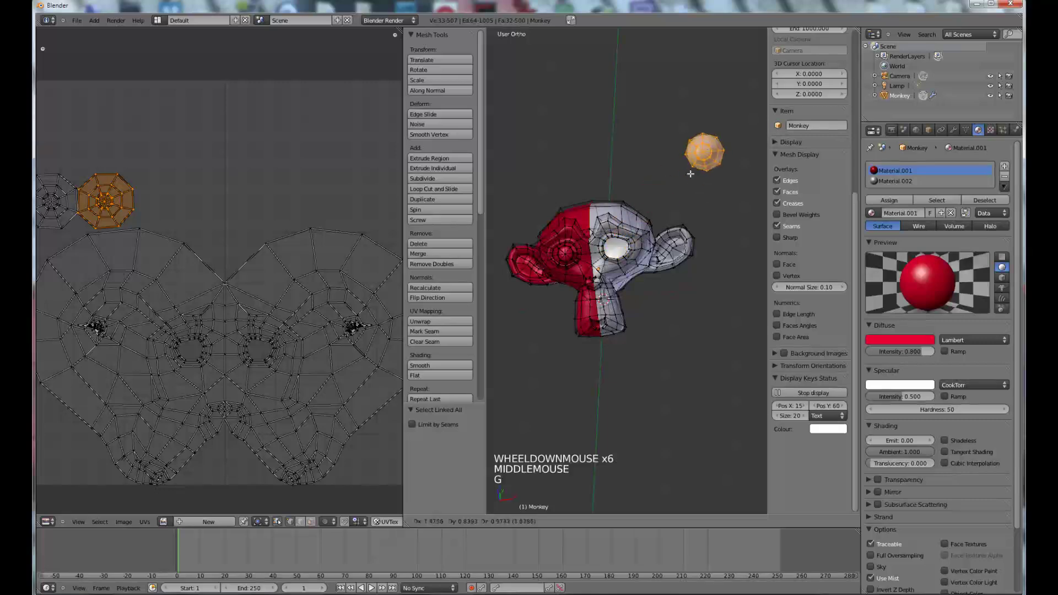
pyautogui.click(607, 236)
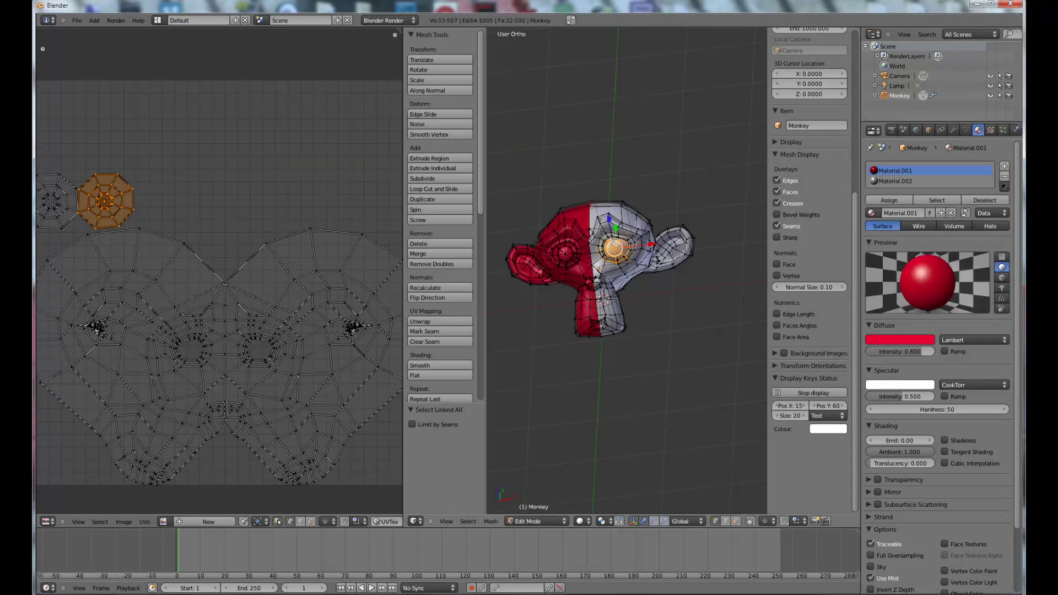
pyautogui.press('a')
pyautogui.press('Tab')
pyautogui.moveTo(611, 240); pyautogui.dragTo(623, 265, button='middle')
pyautogui.press('Tab')
pyautogui.scroll(4, 632, 258)
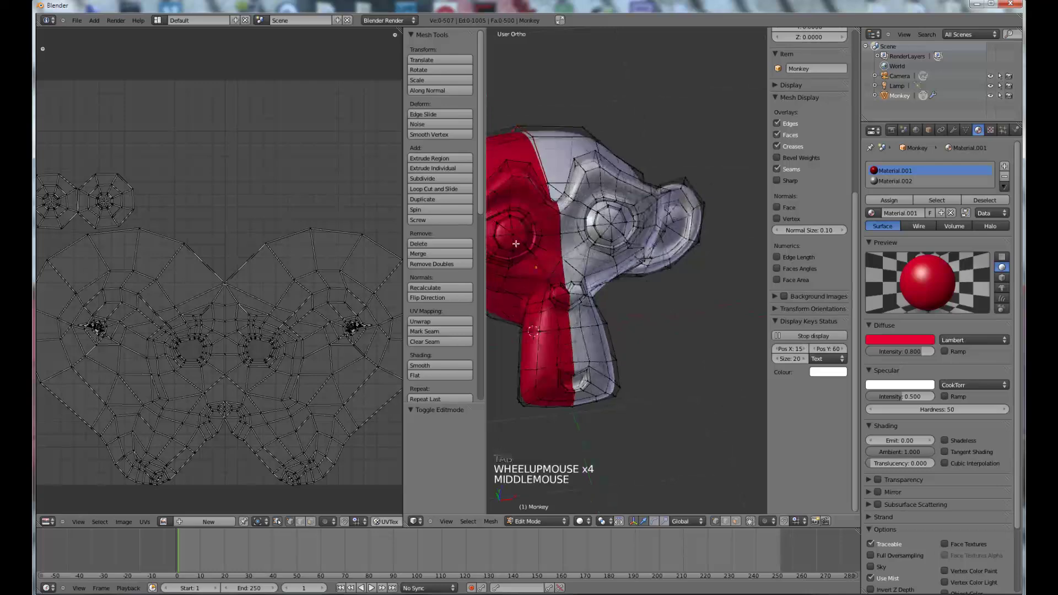
pyautogui.scroll(-4, 622, 265)
# Step: Create a new 1024 × 1024 image named untitled with the UV Test Grid option enabled
pyautogui.click(127, 523)
pyautogui.click(144, 522)
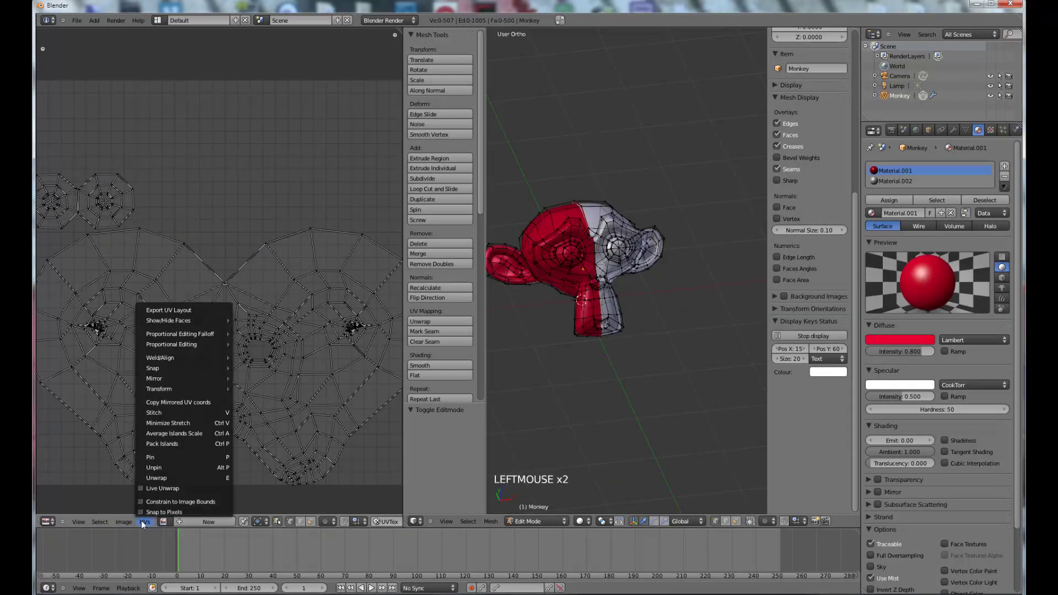
pyautogui.click(125, 522)
pyautogui.click(149, 510)
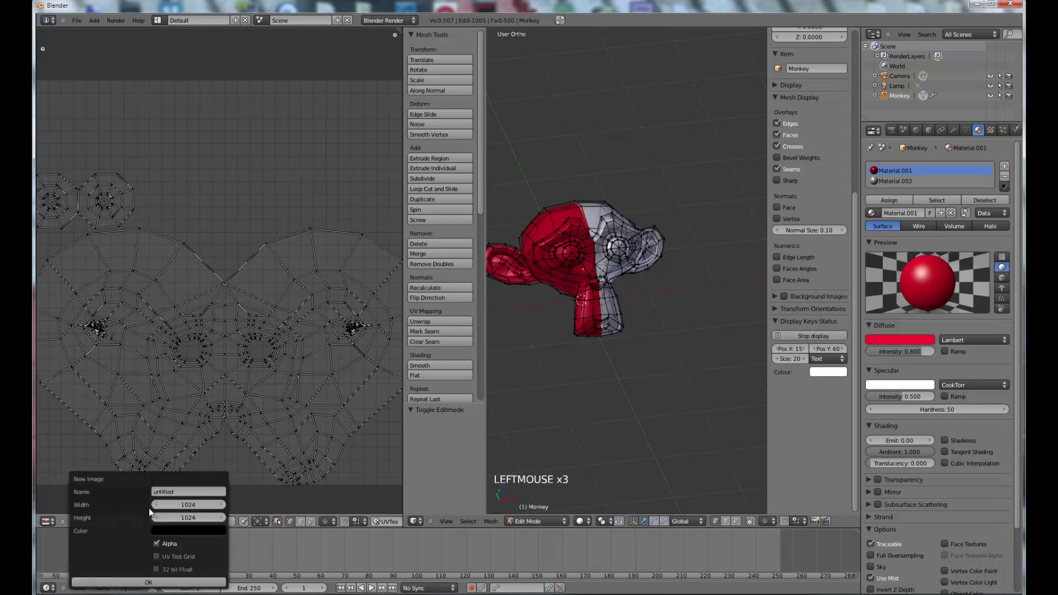
pyautogui.click(156, 556)
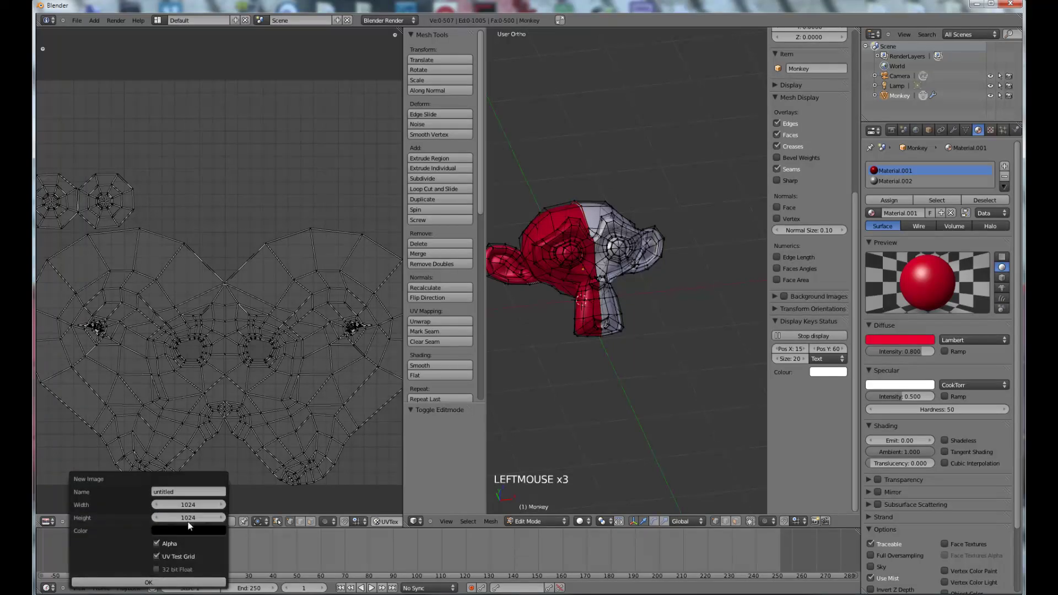
pyautogui.click(176, 583)
pyautogui.scroll(-9, 357, 296)
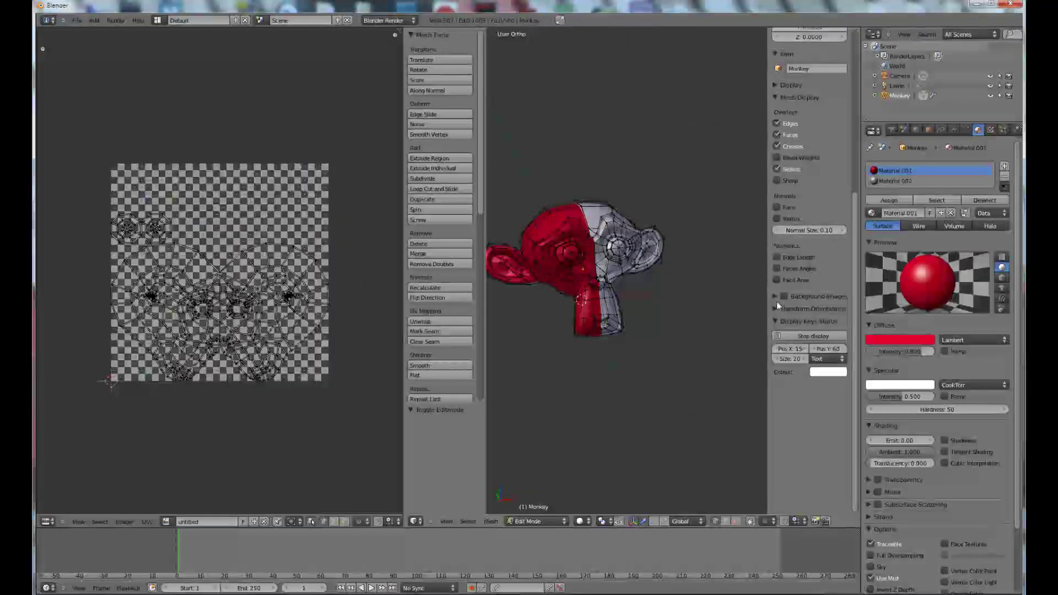
# Step: Enable Textured Solid in the 3D view's display settings and view the head from another angle
pyautogui.scroll(4, 799, 273)
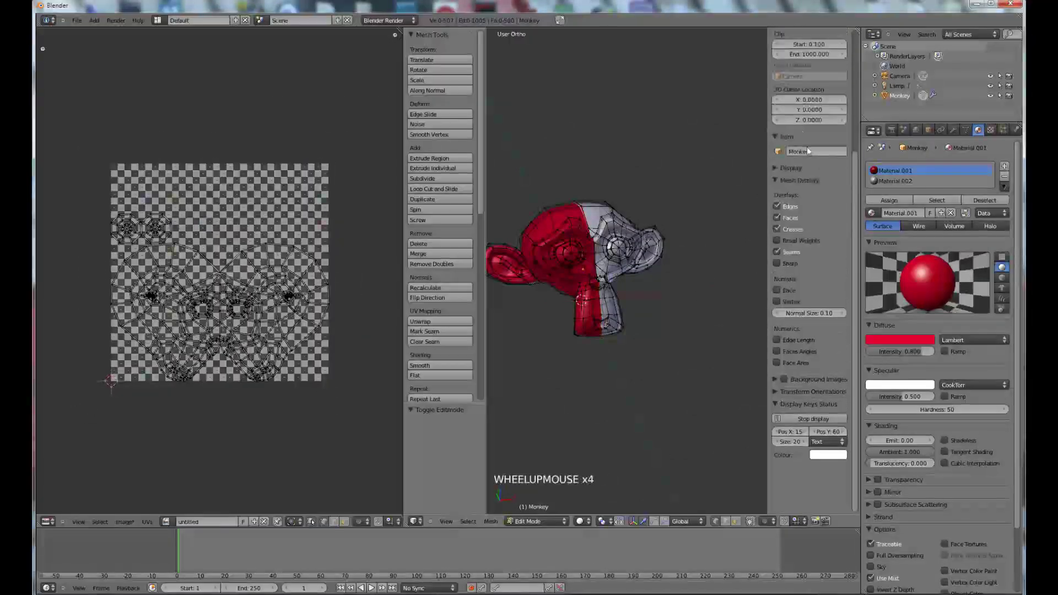
pyautogui.click(774, 168)
pyautogui.click(777, 310)
pyautogui.moveTo(678, 243); pyautogui.dragTo(583, 240, button='middle')
# Step: Select the whole mesh and scale its UV layout up by about 1.862
pyautogui.press('a')
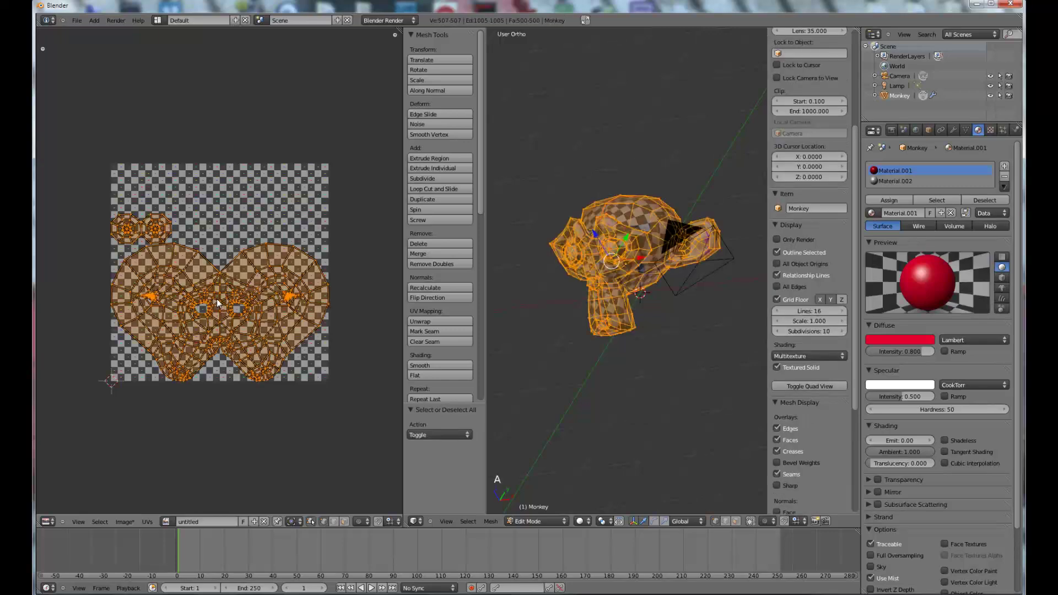
pyautogui.press('s')
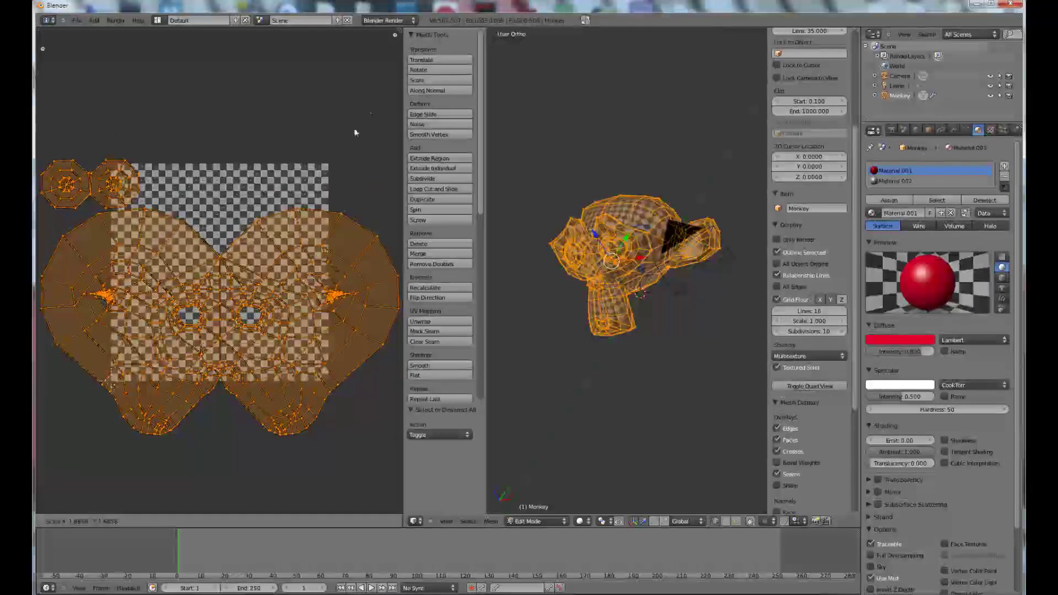
pyautogui.click(381, 85)
pyautogui.scroll(-3, 667, 291)
pyautogui.moveTo(669, 292); pyautogui.dragTo(645, 175, button='middle')
pyautogui.scroll(7, 643, 279)
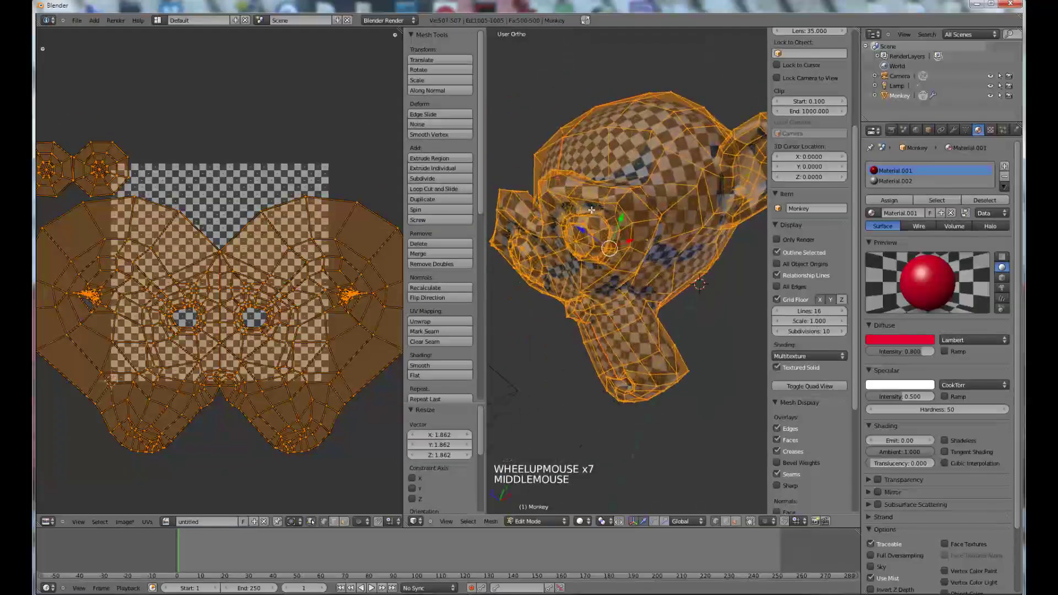
# Step: Box-select the muzzle and the front of the face in the right side view
pyautogui.press('KP_3')
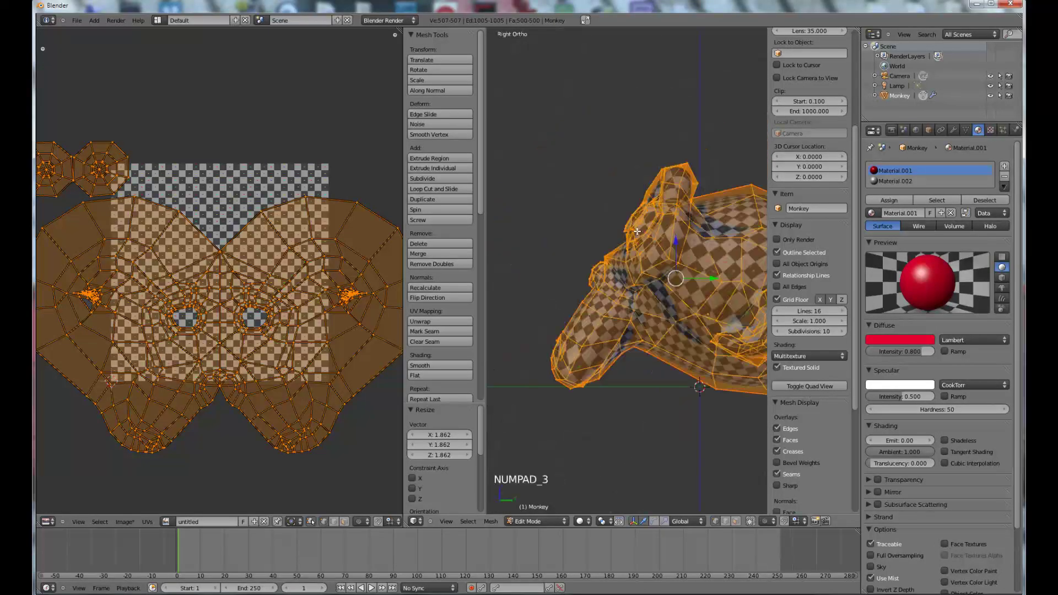
pyautogui.press('KP_6')
pyautogui.press('KP_4')
pyautogui.scroll(-4, 695, 226)
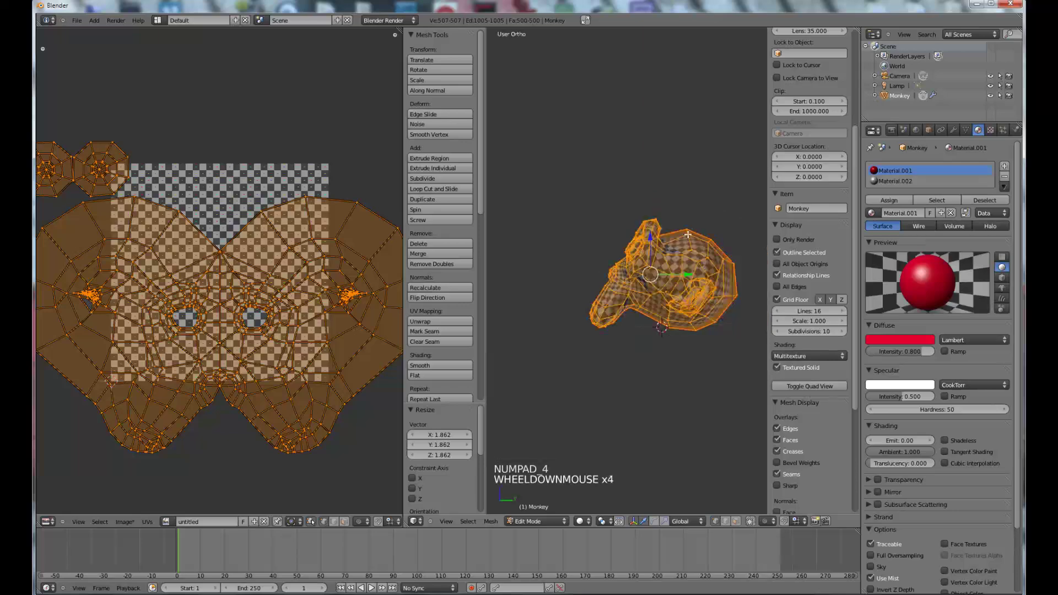
pyautogui.press('KP_3')
pyautogui.press('a')
pyautogui.press('a')
pyautogui.press('b')
pyautogui.moveTo(569, 250); pyautogui.dragTo(631, 341)
pyautogui.press('b')
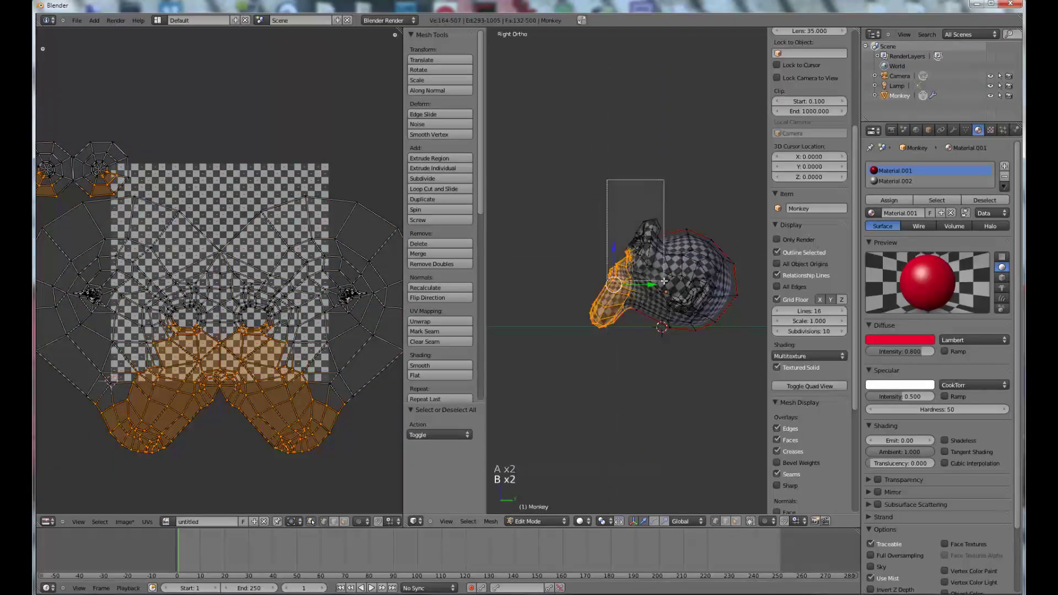
pyautogui.moveTo(664, 281); pyautogui.dragTo(664, 281)
# Step: Refine the front-of-face selection with loop and single-element selections around the jaw beneath the muzzle
pyautogui.scroll(5, 630, 336)
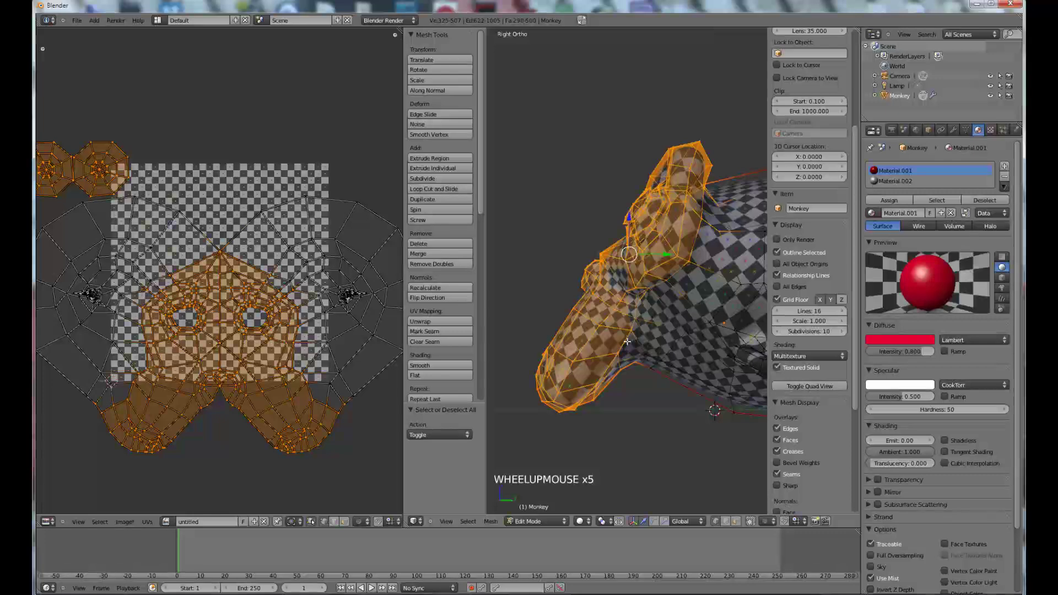
pyautogui.keyDown('alt'); pyautogui.keyDown('shift'); pyautogui.rightClick(632, 364); pyautogui.keyUp('shift'); pyautogui.keyUp('alt')
pyautogui.keyDown('alt'); pyautogui.keyDown('shift'); pyautogui.rightClick(632, 365); pyautogui.keyUp('shift'); pyautogui.keyUp('alt')
pyautogui.moveTo(628, 368); pyautogui.dragTo(683, 219, button='middle')
pyautogui.scroll(3, 682, 358)
pyautogui.keyDown('shift'); pyautogui.rightClick(644, 262); pyautogui.keyUp('shift')
pyautogui.scroll(-3, 645, 263)
pyautogui.scroll(-4, 643, 193)
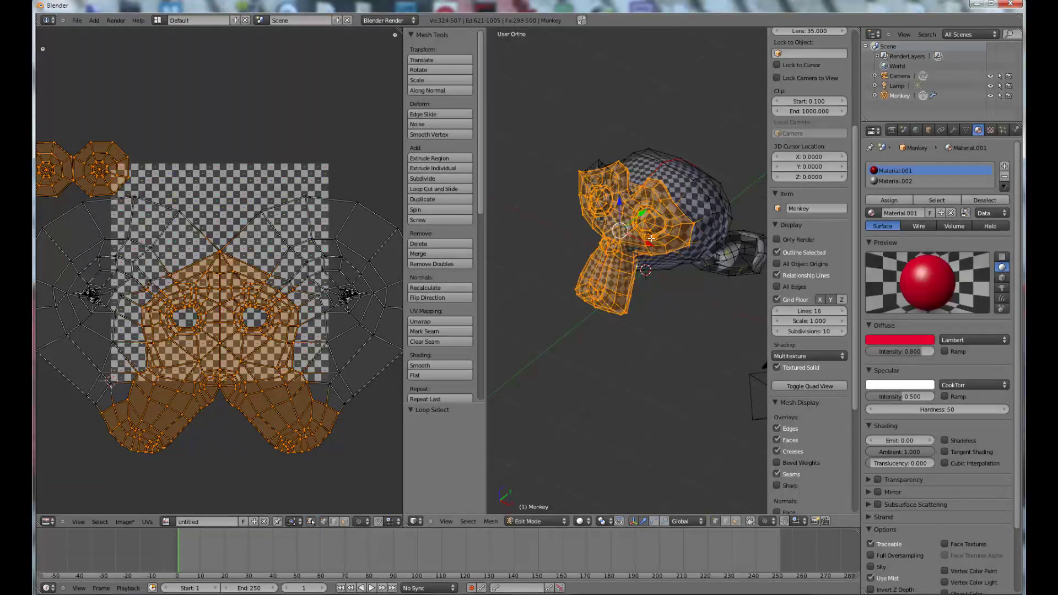
# Step: Add a second UV texture layer to the monkey mesh and name it front
pyautogui.click(966, 130)
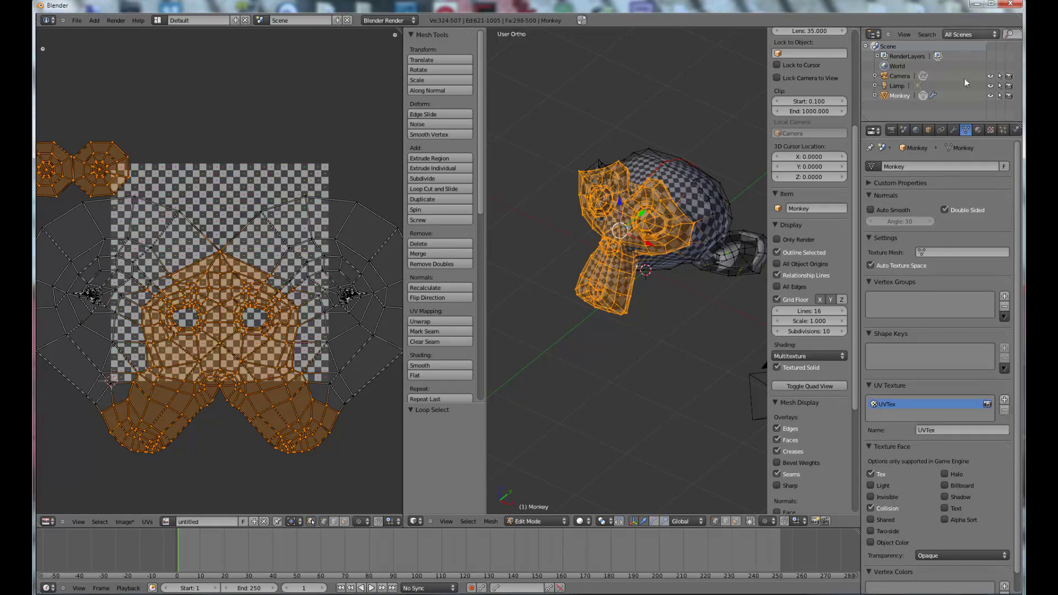
pyautogui.doubleClick(1004, 399)
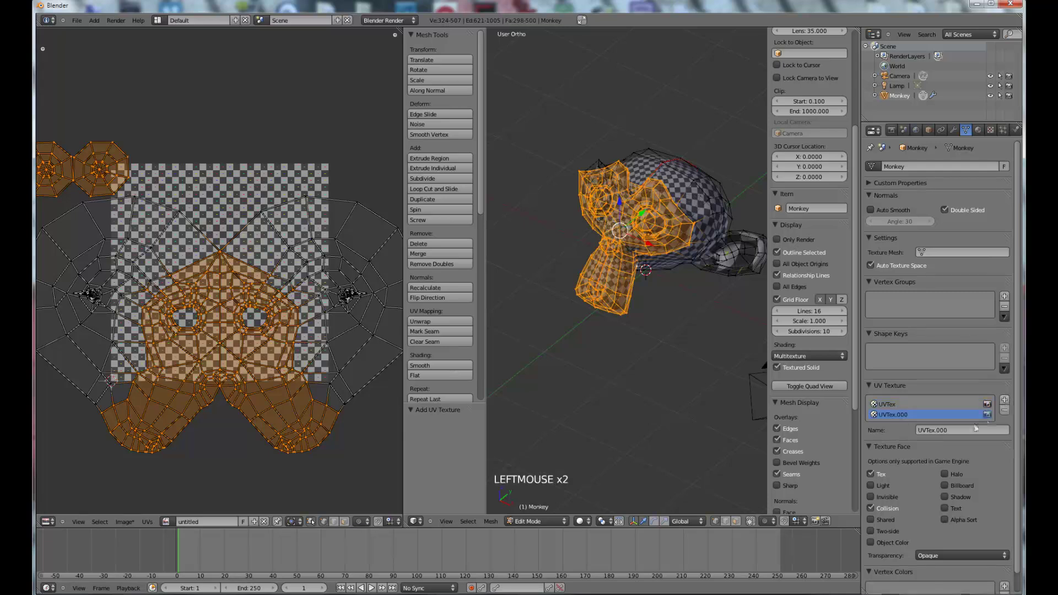
pyautogui.click(940, 430)
pyautogui.press('Return')
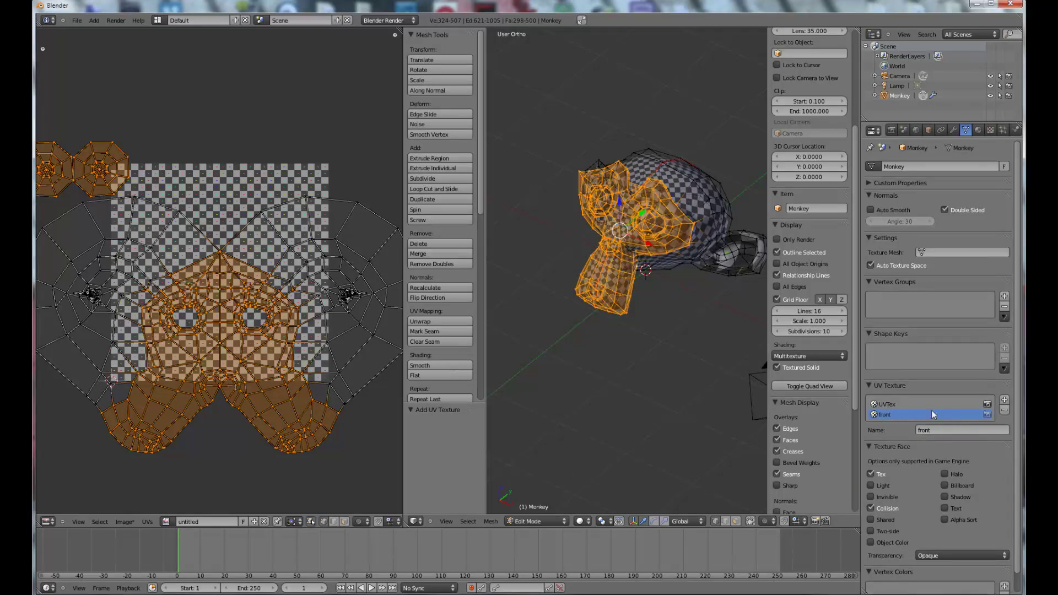
# Step: Rename the first UV texture layer, UVTex, to left
pyautogui.click(933, 404)
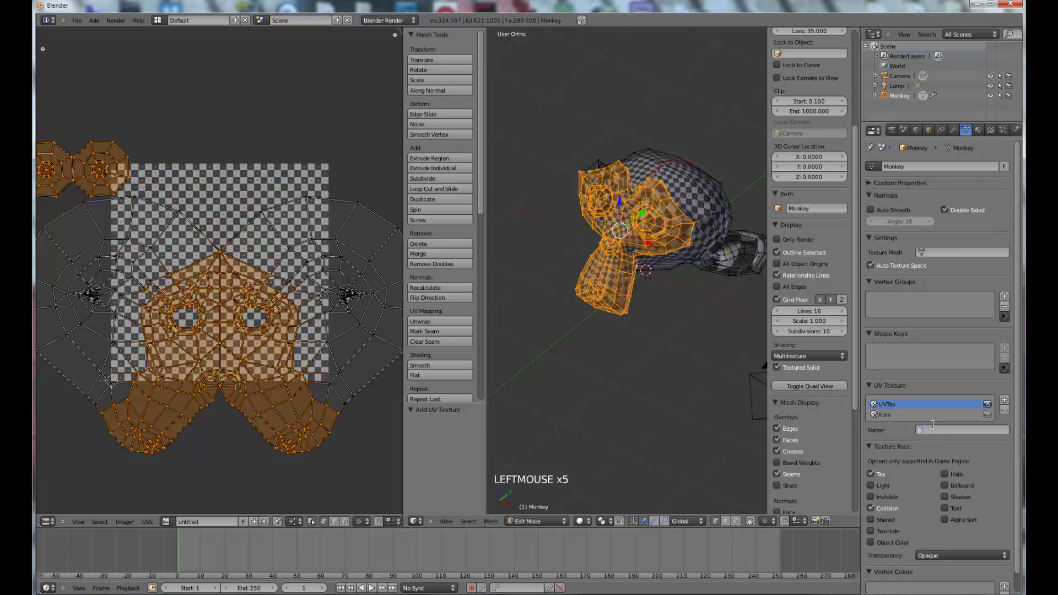
pyautogui.press('Return')
pyautogui.moveTo(623, 232); pyautogui.dragTo(557, 242, button='middle')
pyautogui.click(936, 430)
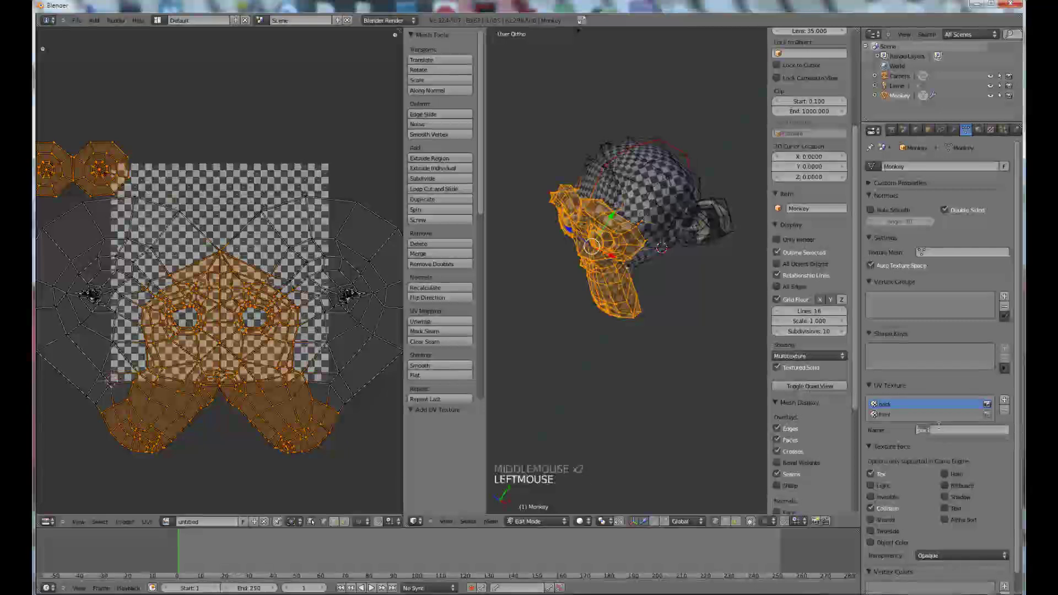
pyautogui.write('left')
pyautogui.press('Return')
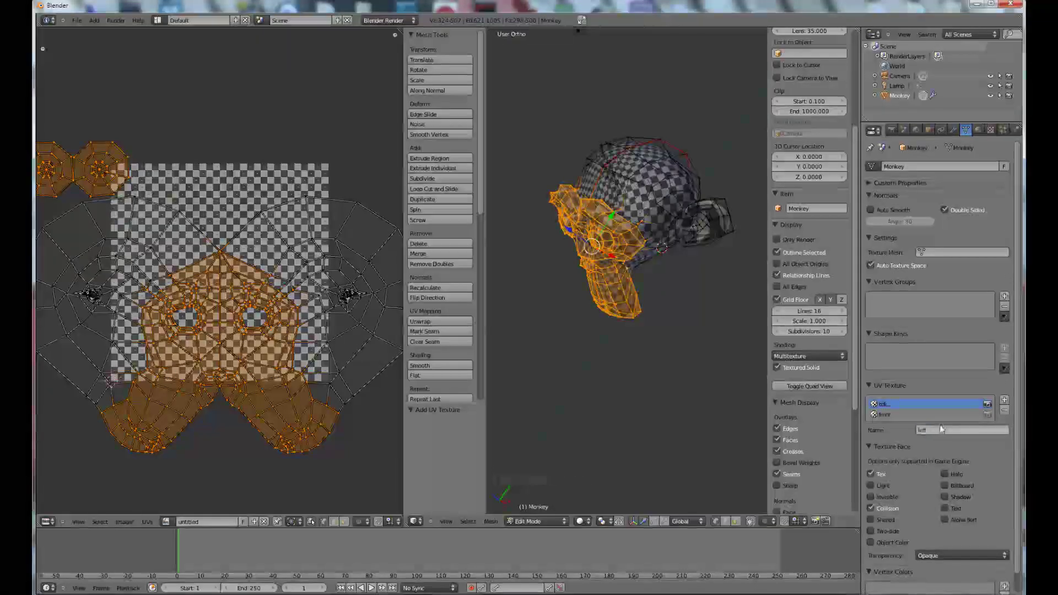
# Step: Rename the UV texture layer called front to right
pyautogui.click(941, 414)
pyautogui.click(938, 429)
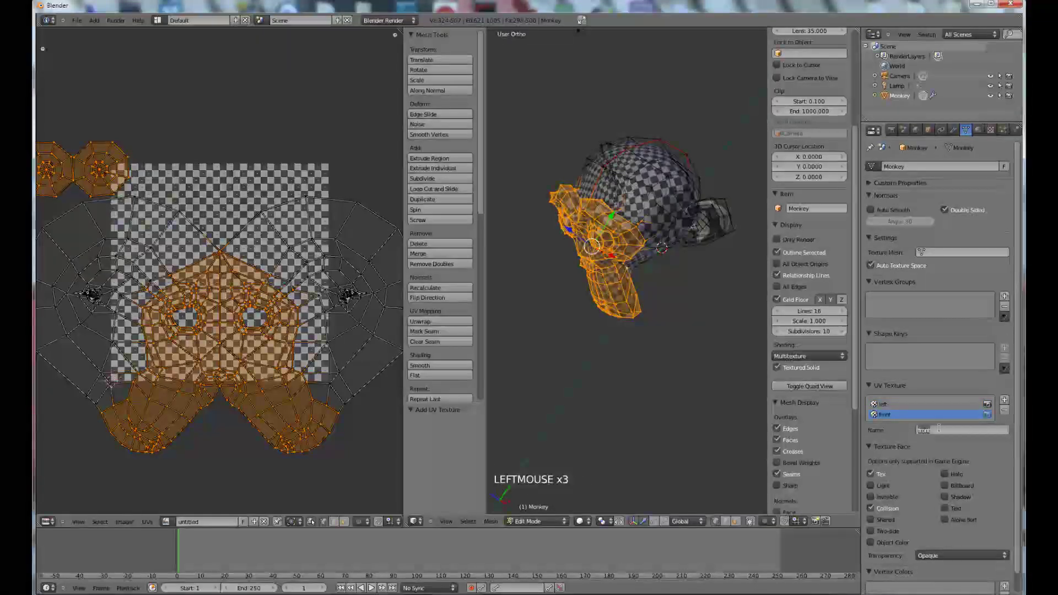
pyautogui.write('right')
pyautogui.press('Return')
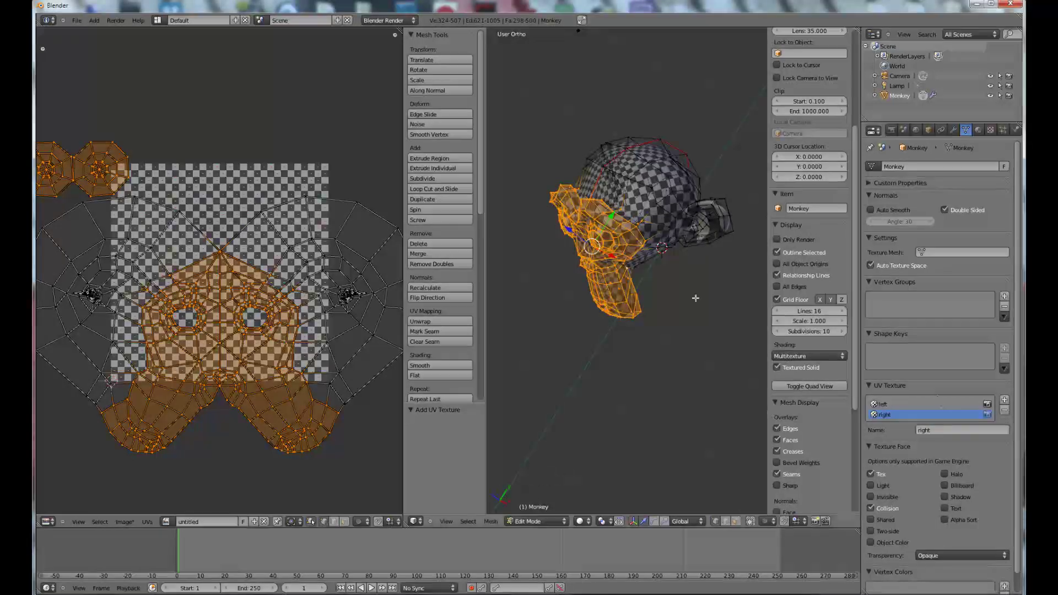
# Step: Select the entire monkey mesh and unwrap it in the right UV layer
pyautogui.press('a')
pyautogui.moveTo(580, 274); pyautogui.dragTo(595, 196, button='middle')
pyautogui.click(914, 406)
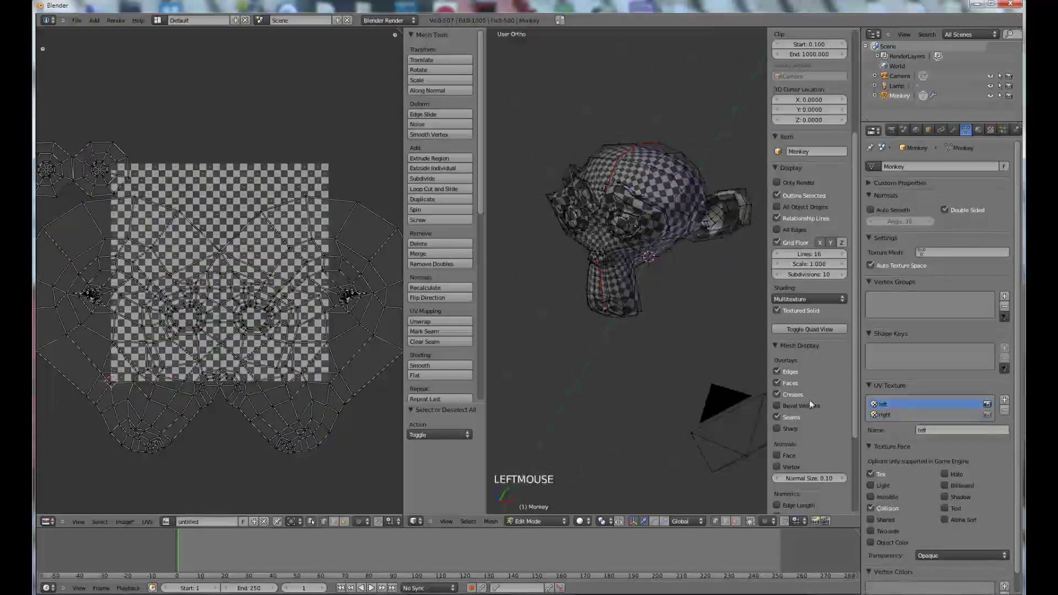
pyautogui.click(893, 414)
pyautogui.press('a')
pyautogui.press('u')
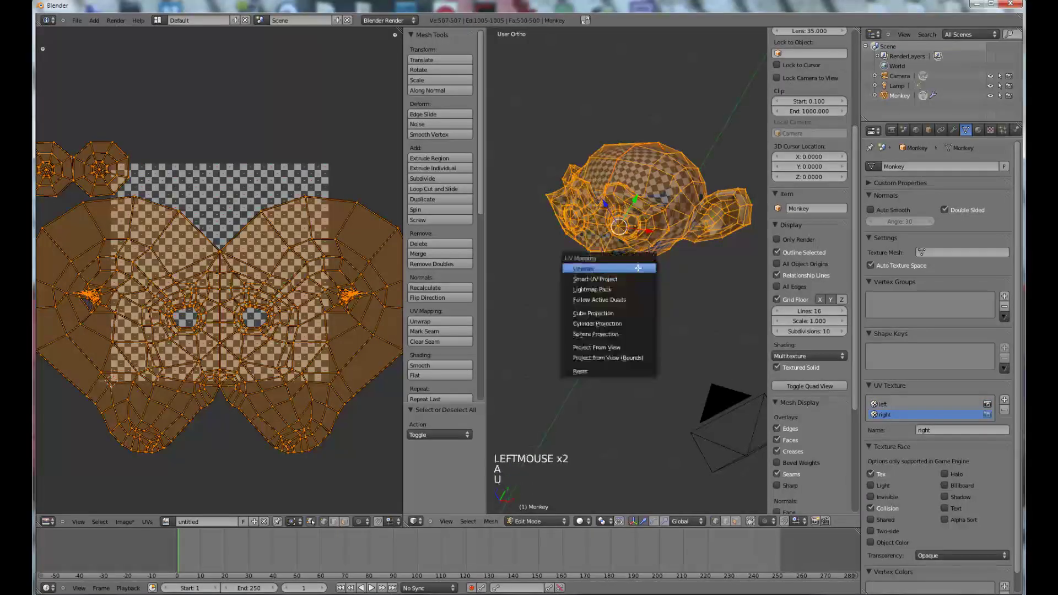
pyautogui.click(637, 267)
# Step: Compare the left and right UV layers, and scale the left layer's UV layout up by 4
pyautogui.moveTo(603, 251); pyautogui.dragTo(644, 261, button='middle')
pyautogui.click(897, 405)
pyautogui.click(900, 415)
pyautogui.click(904, 405)
pyautogui.click(902, 414)
pyautogui.click(903, 406)
pyautogui.press('s')
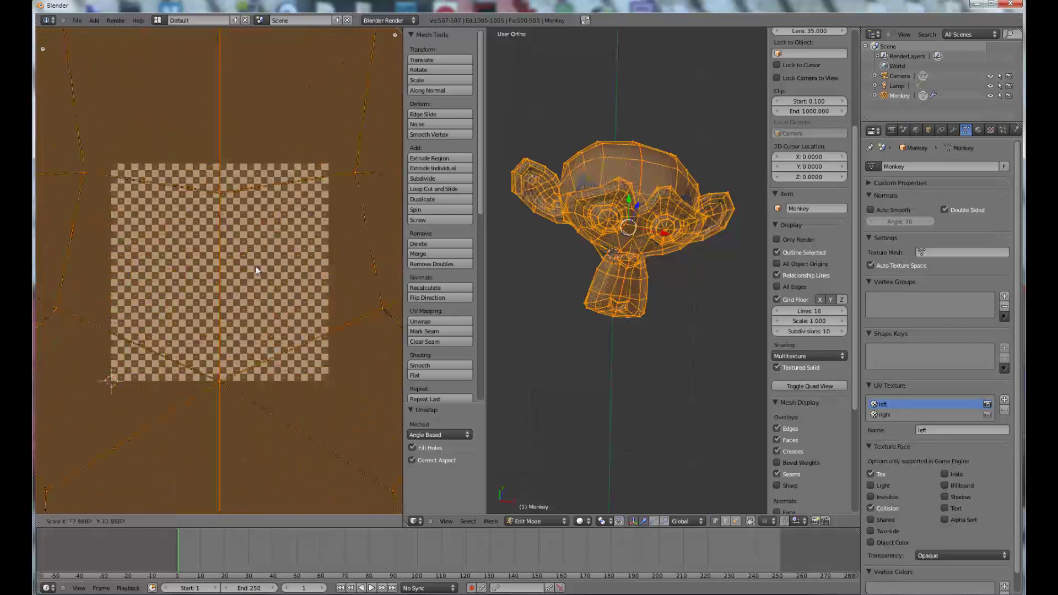
pyautogui.press('4')
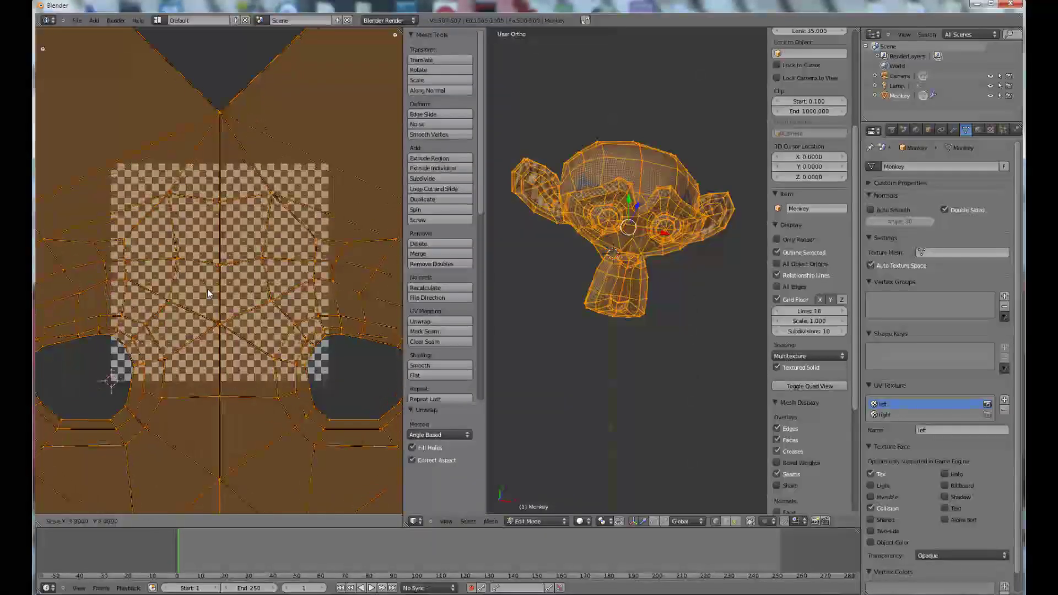
pyautogui.press('Return')
# Step: Scale the right layer's UV layout down by a factor of about 0.456
pyautogui.click(892, 415)
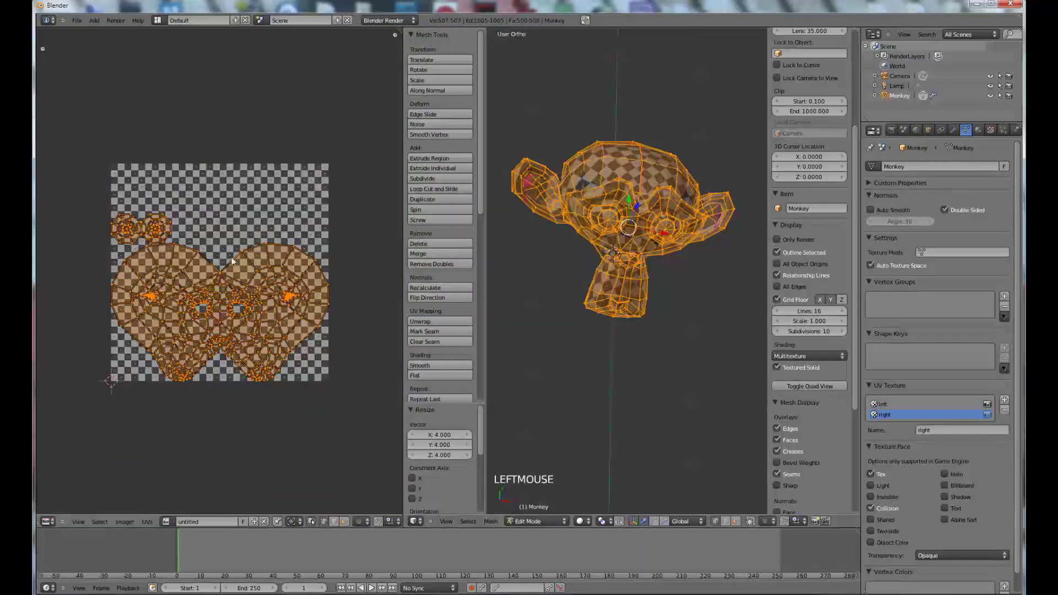
pyautogui.press('s')
pyautogui.click(288, 324)
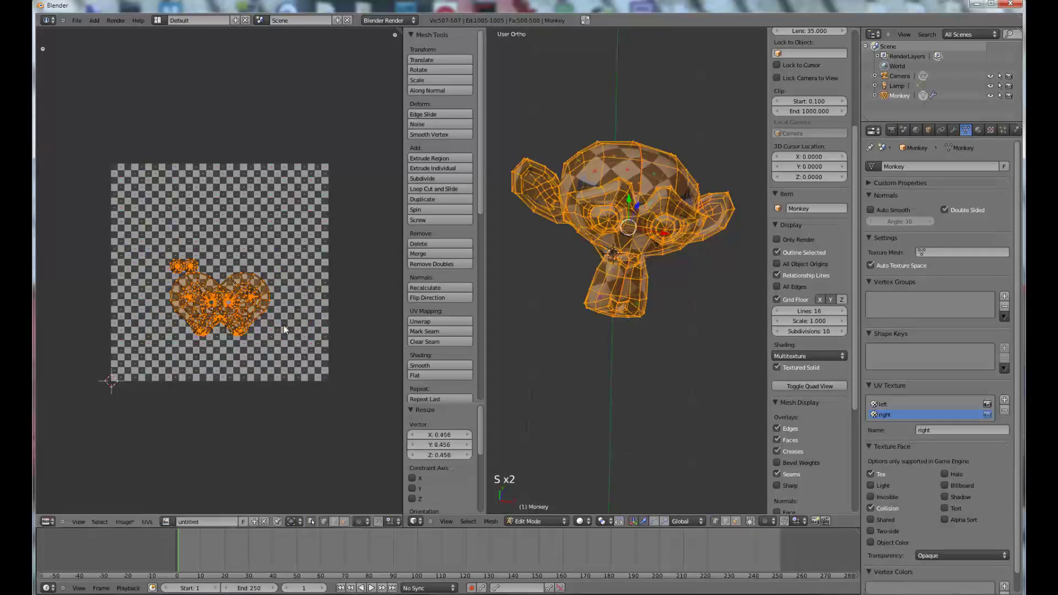
# Step: Deselect the whole mesh and turn off Textured Solid display to show the material colours
pyautogui.moveTo(687, 210); pyautogui.dragTo(491, 477, button='middle')
pyautogui.press('a')
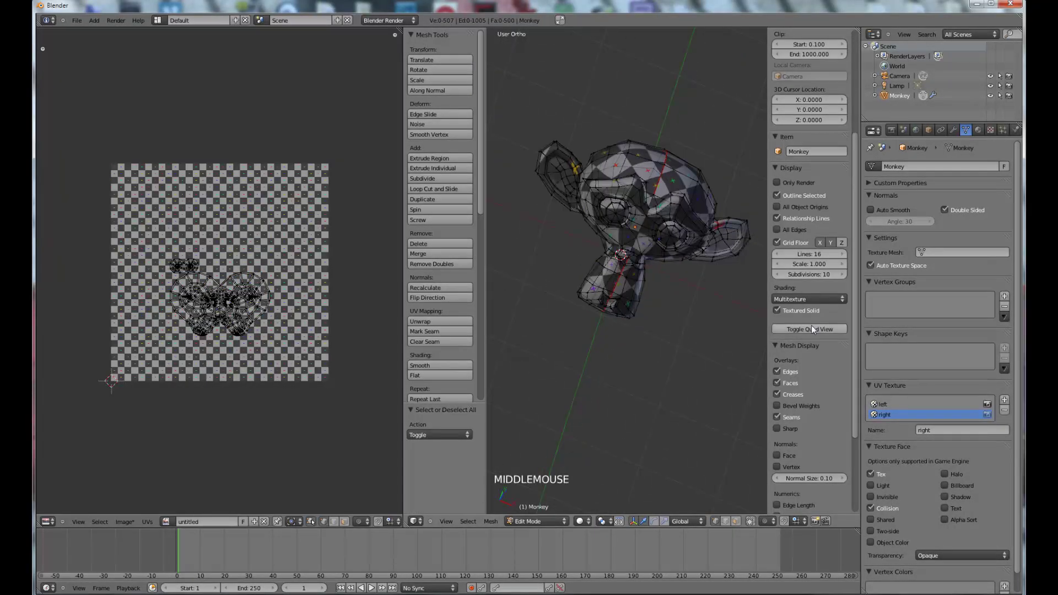
pyautogui.click(784, 310)
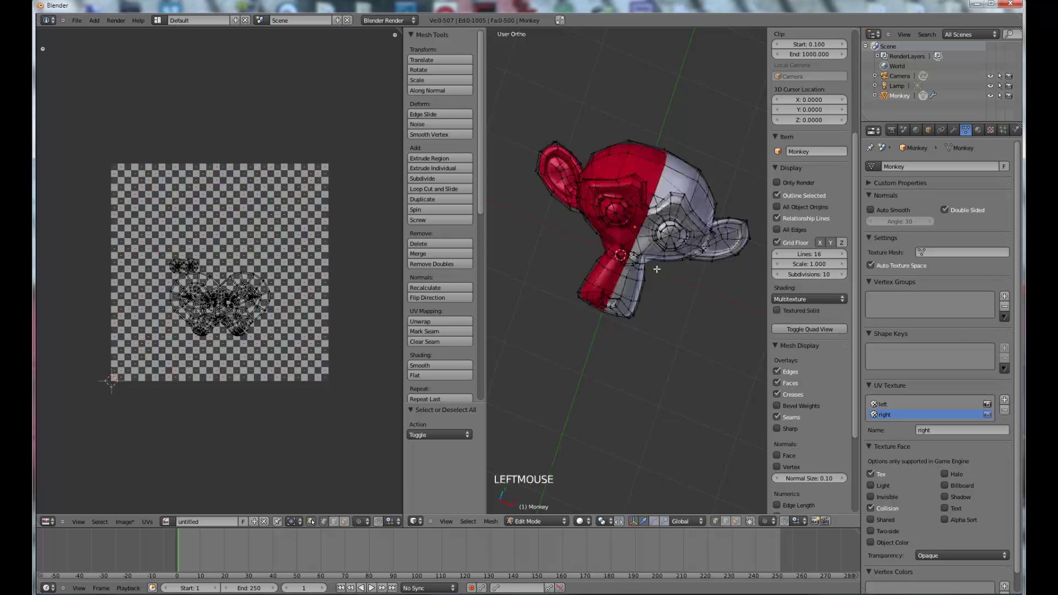
# Step: Return to Object Mode and add a new texture to the red material, Material.001
pyautogui.click(977, 130)
pyautogui.click(933, 170)
pyautogui.press('Tab')
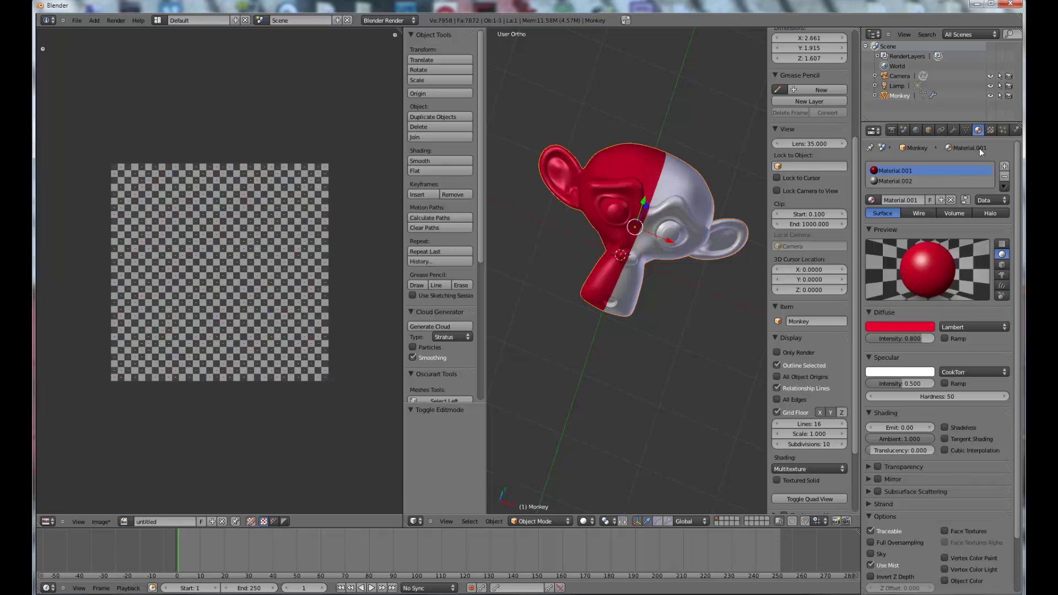
pyautogui.click(990, 130)
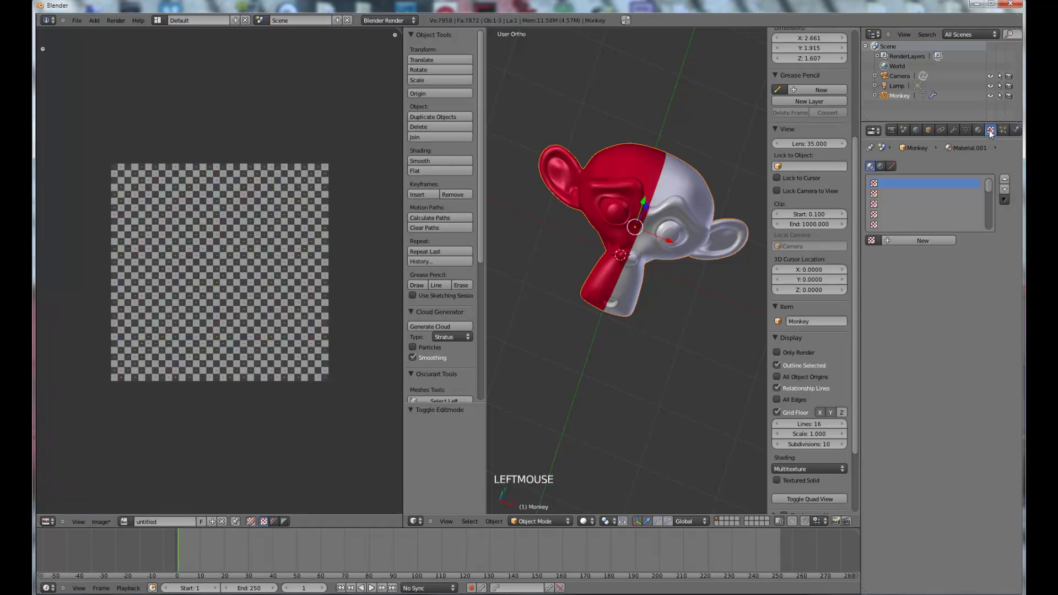
pyautogui.click(928, 238)
pyautogui.click(927, 248)
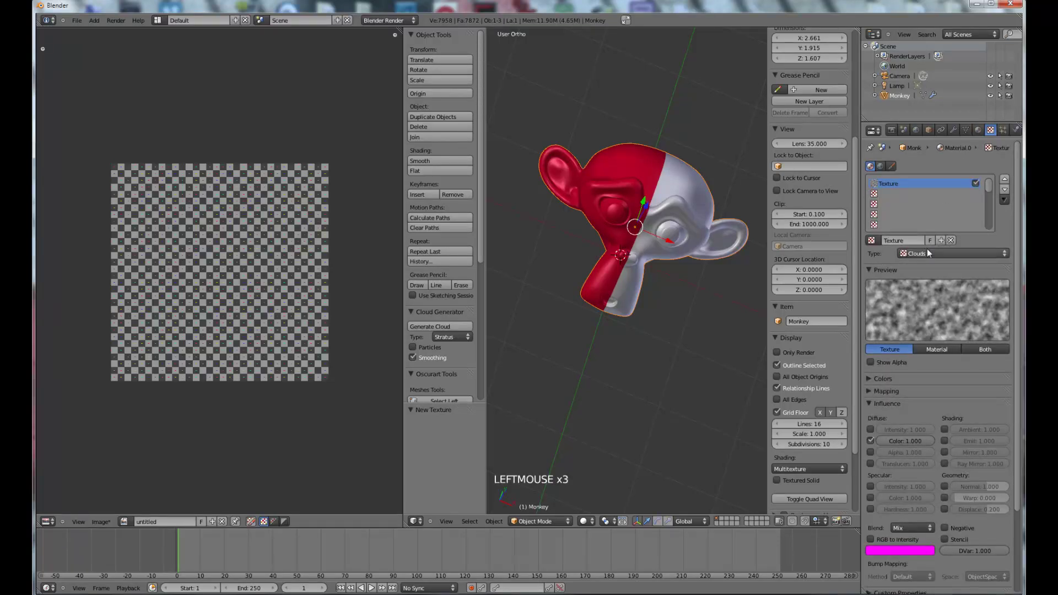
# Step: Set the new texture's mapping coordinates to UV
pyautogui.click(926, 249)
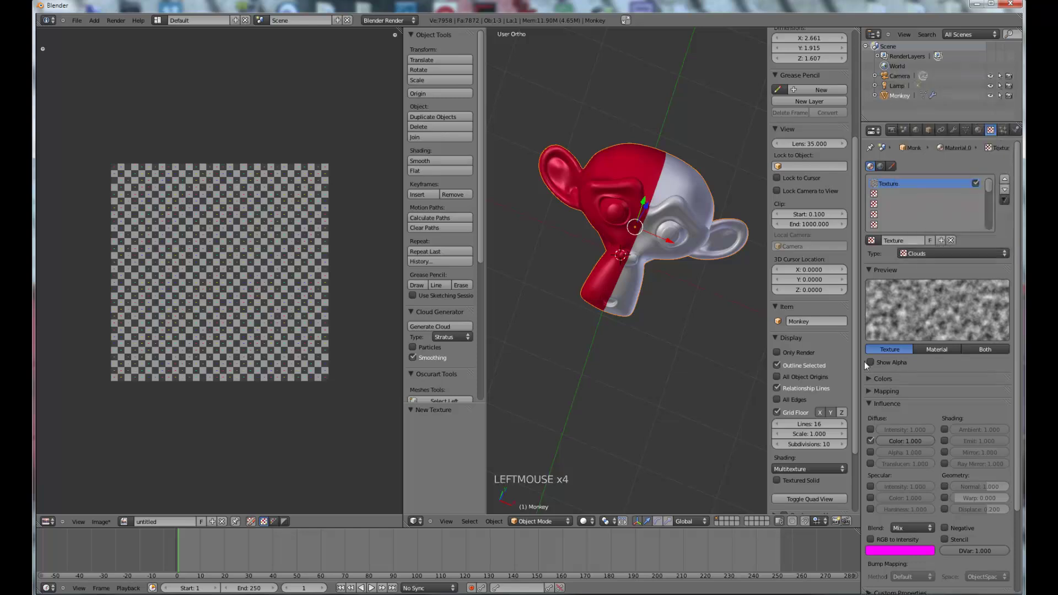
pyautogui.click(871, 390)
pyautogui.click(871, 390)
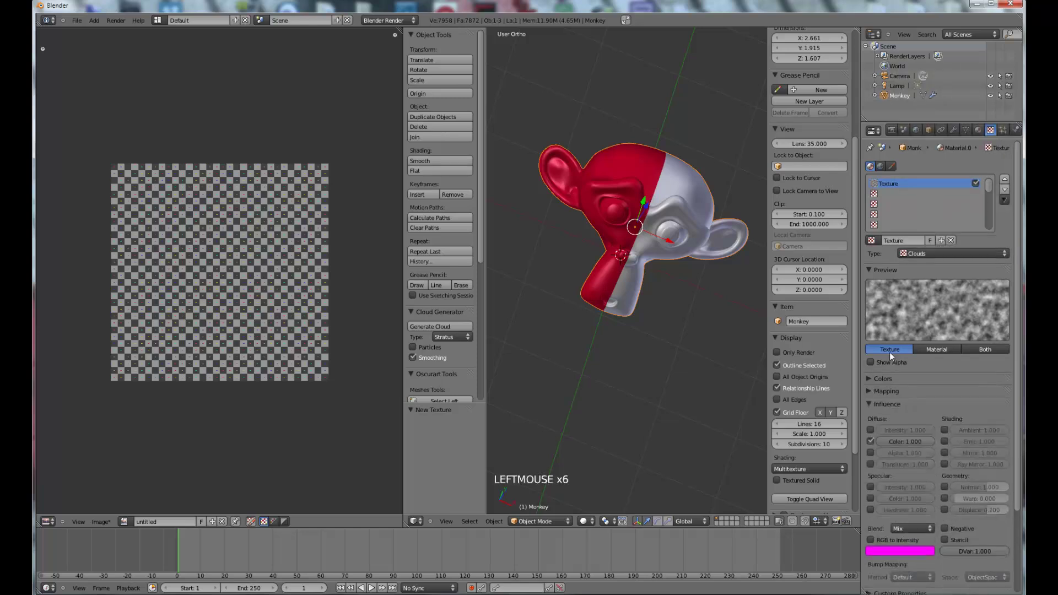
pyautogui.click(936, 253)
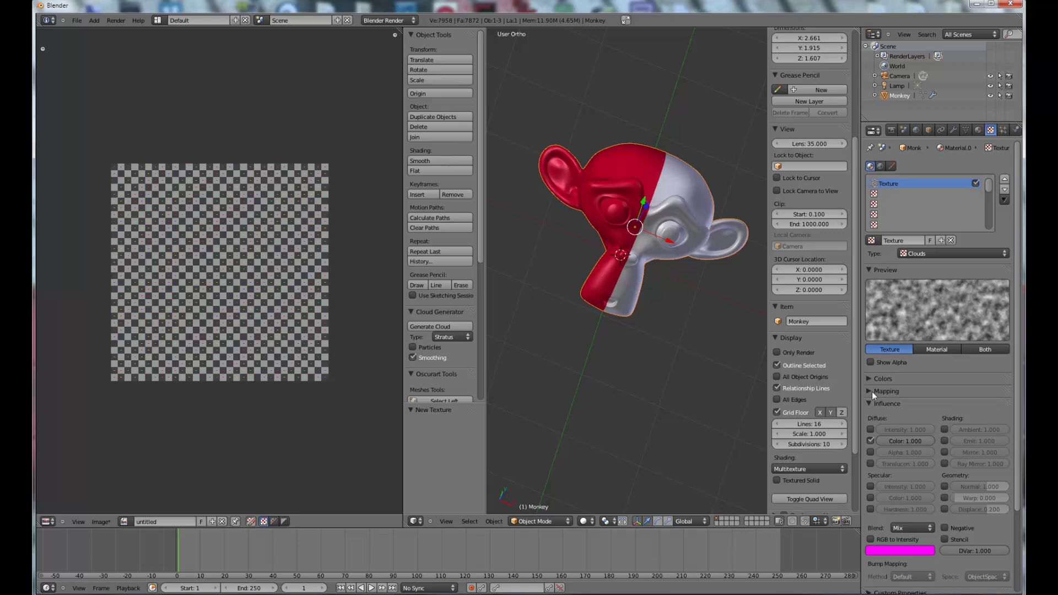
pyautogui.scroll(-2, 876, 399)
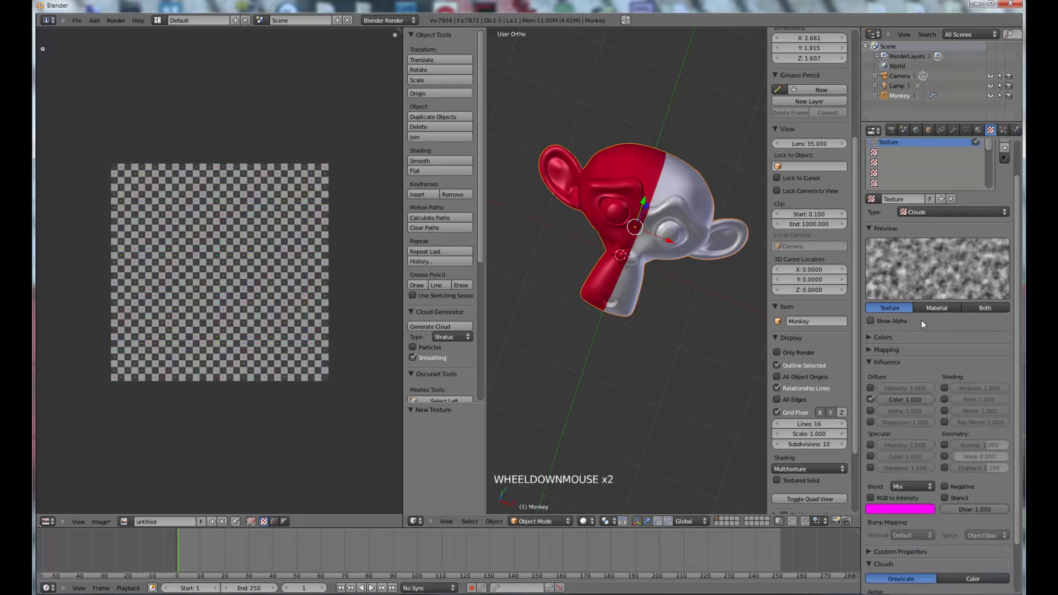
pyautogui.scroll(-2, 869, 425)
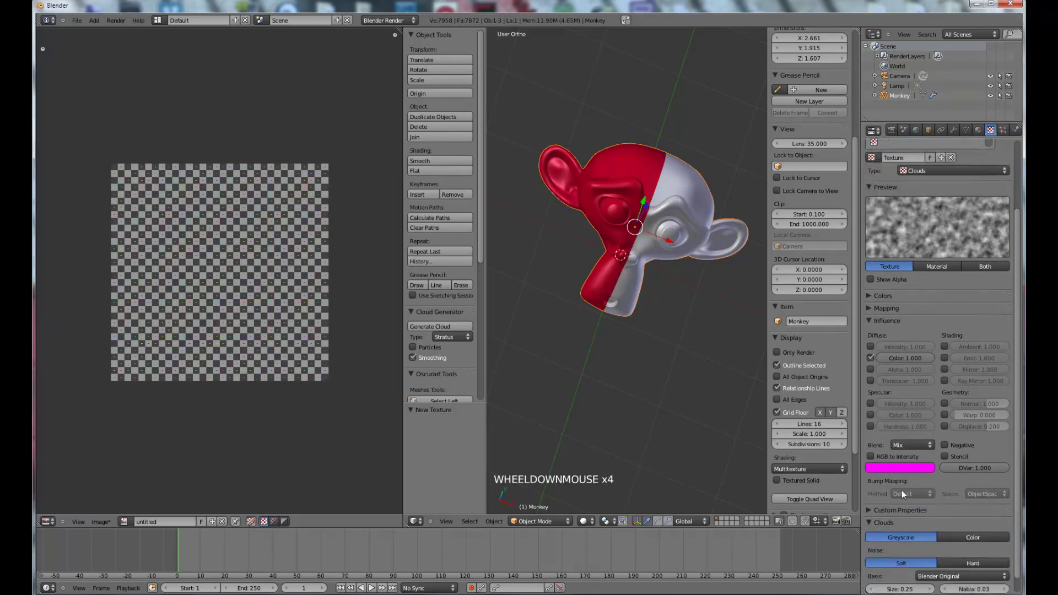
pyautogui.click(868, 307)
pyautogui.click(977, 323)
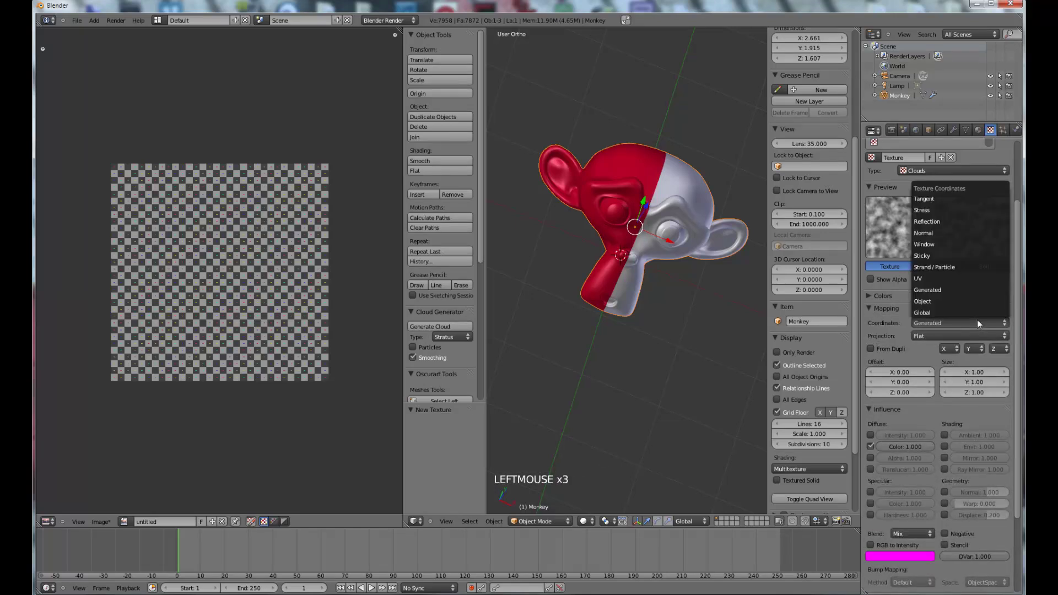
pyautogui.click(952, 280)
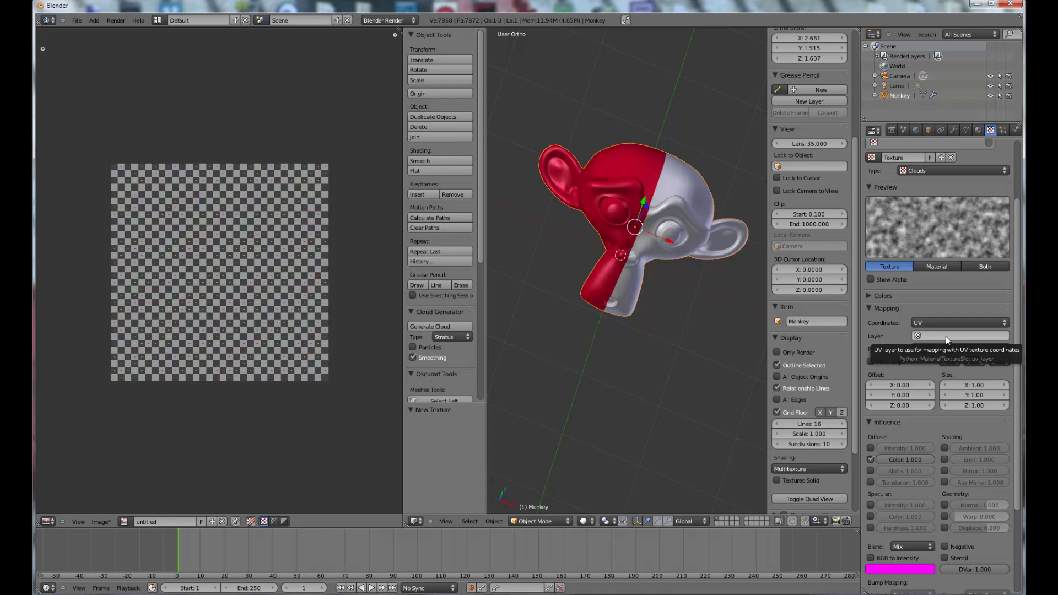
# Step: Check the mesh's UV layer names, the two-coloured face up close and the material list
pyautogui.moveTo(643, 216); pyautogui.dragTo(619, 261, button='middle')
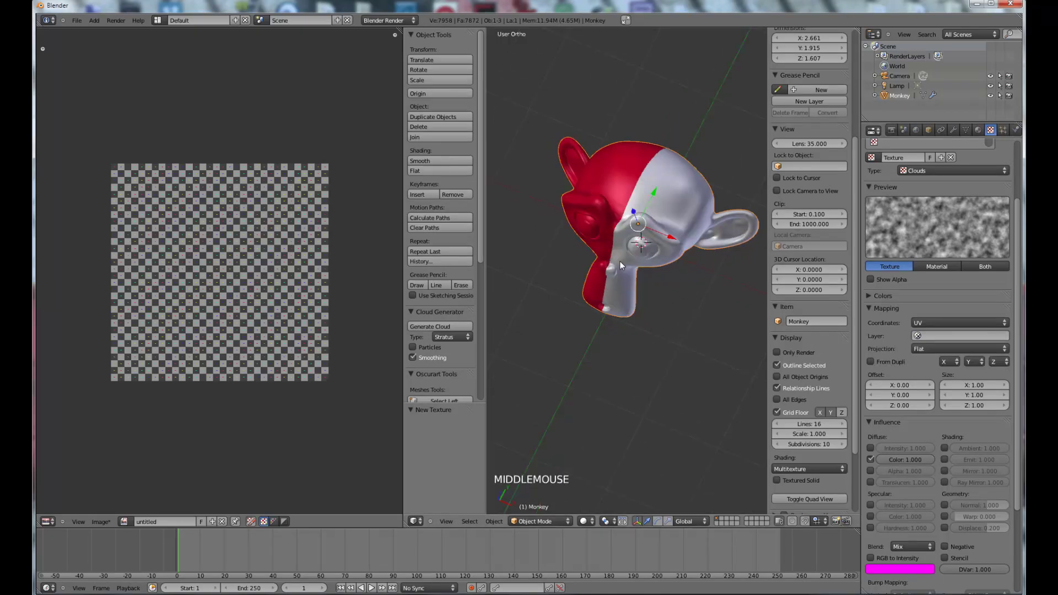
pyautogui.click(965, 131)
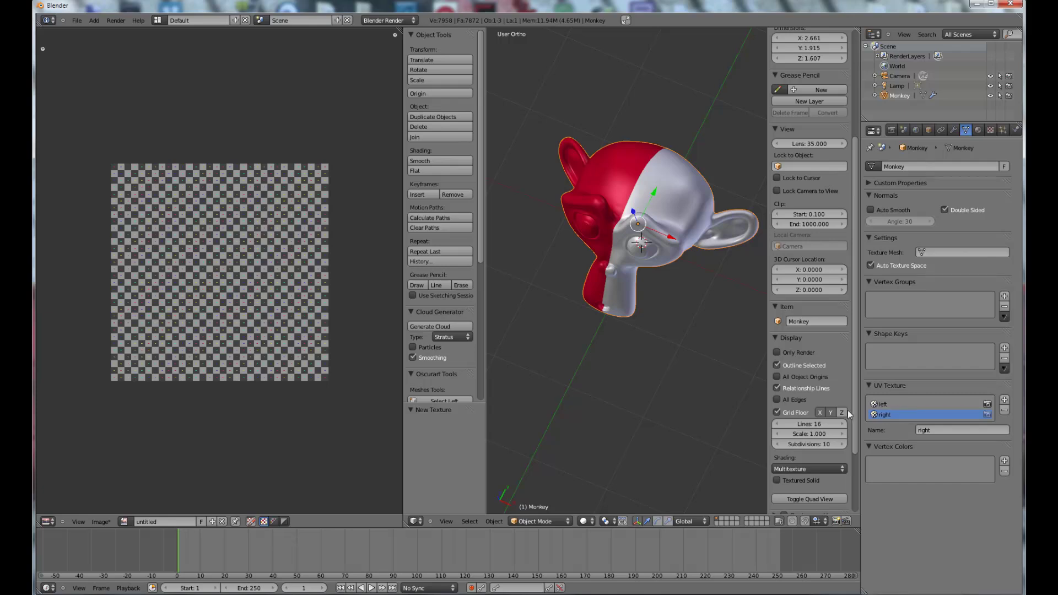
pyautogui.moveTo(577, 352); pyautogui.dragTo(631, 229, button='middle')
pyautogui.scroll(5, 636, 229)
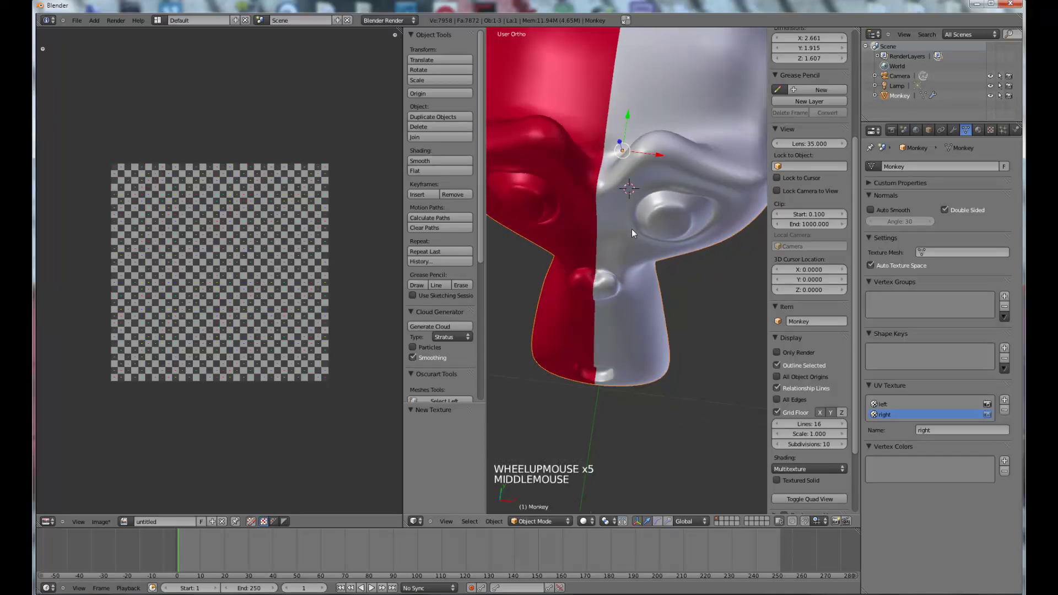
pyautogui.click(978, 130)
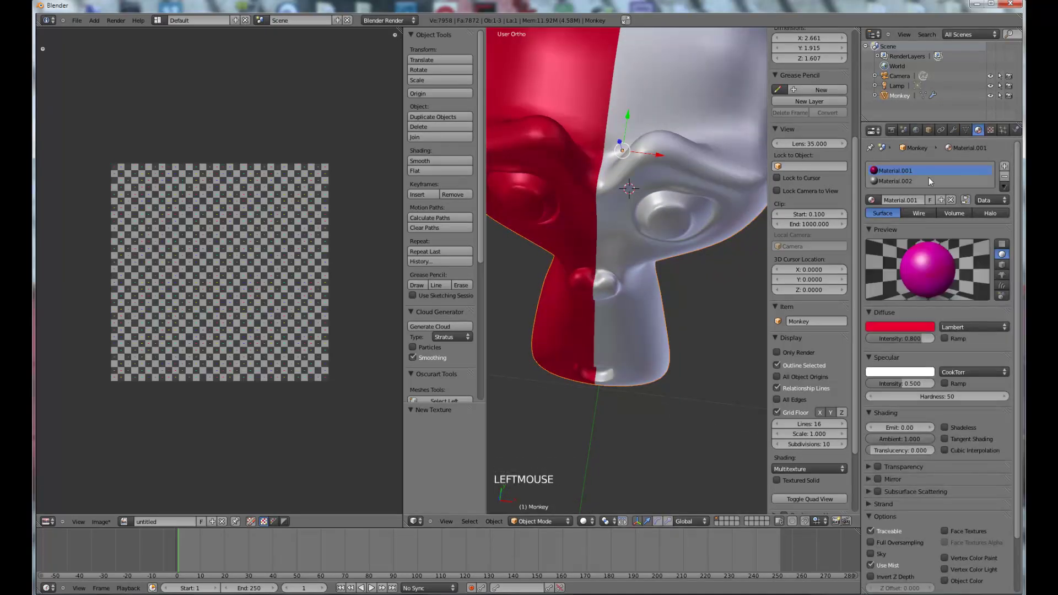
# Step: Change Material.001's texture type to Image or Movie and assign the untitled image, generated as a UV Grid
pyautogui.click(990, 130)
pyautogui.scroll(3, 989, 177)
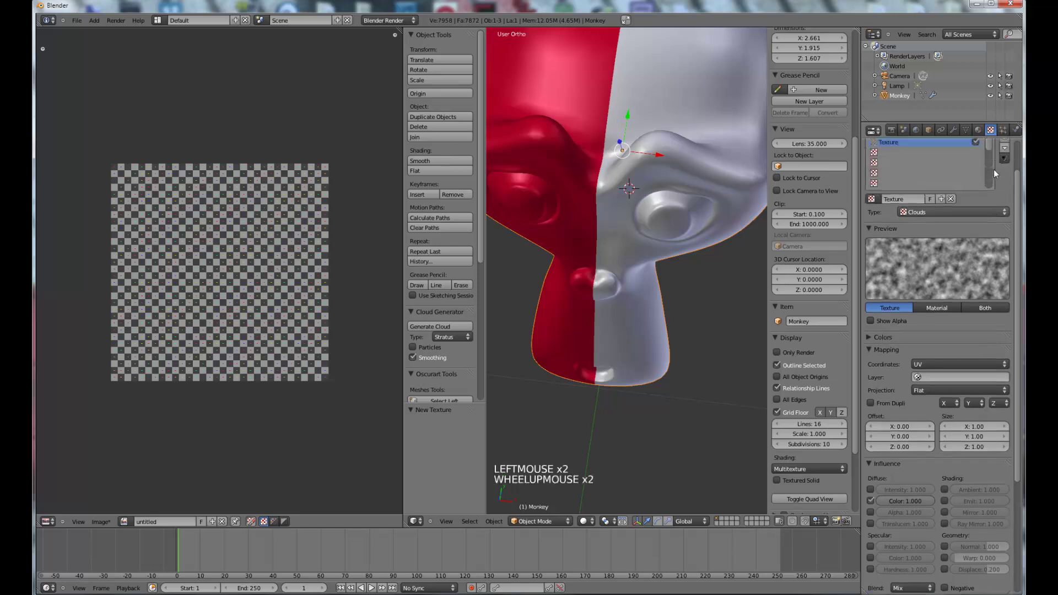
pyautogui.click(985, 232)
pyautogui.click(928, 165)
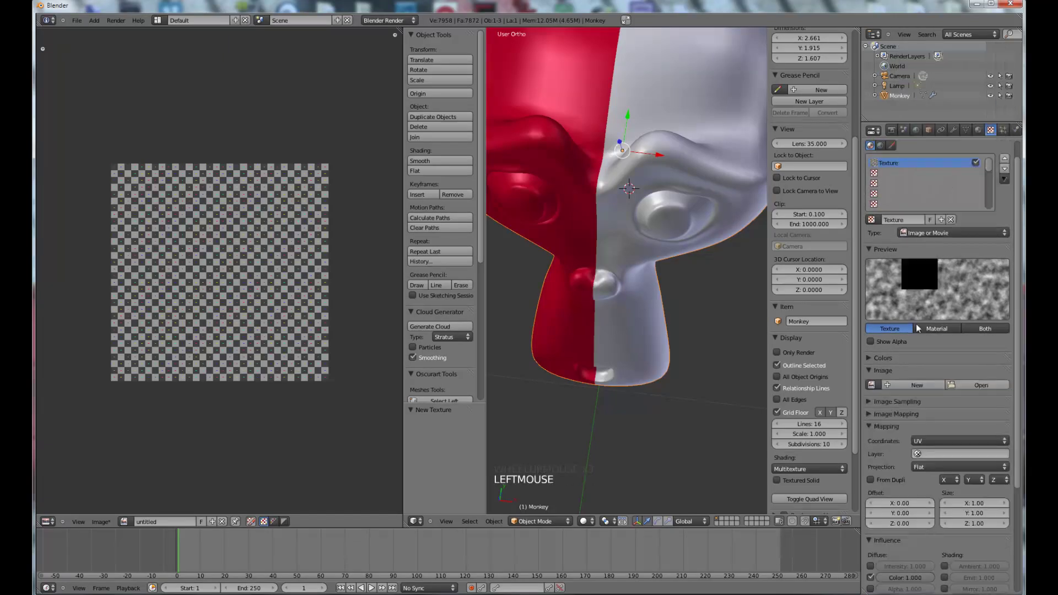
pyautogui.click(871, 385)
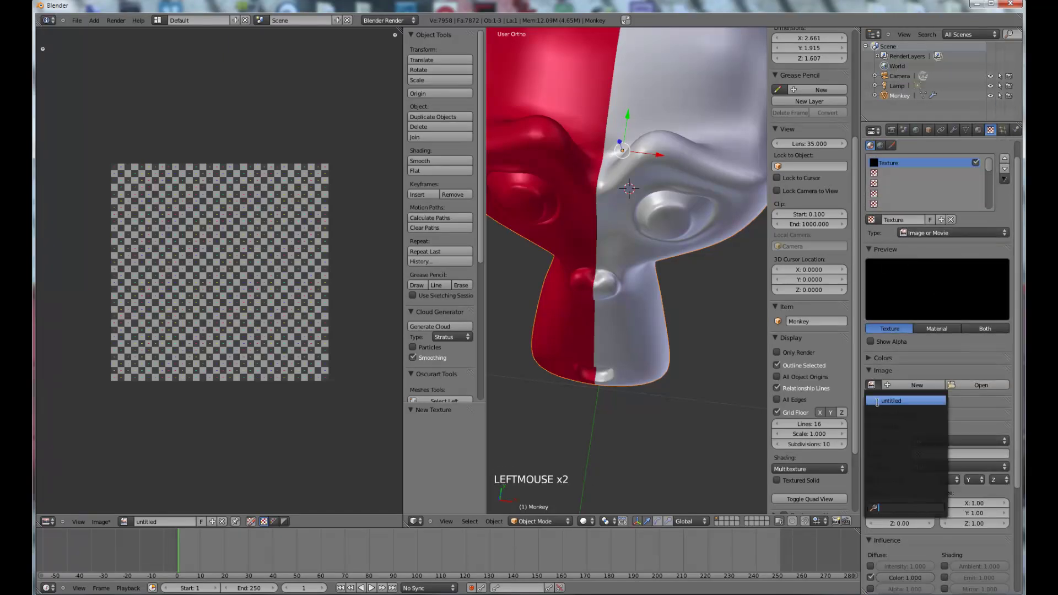
pyautogui.click(881, 401)
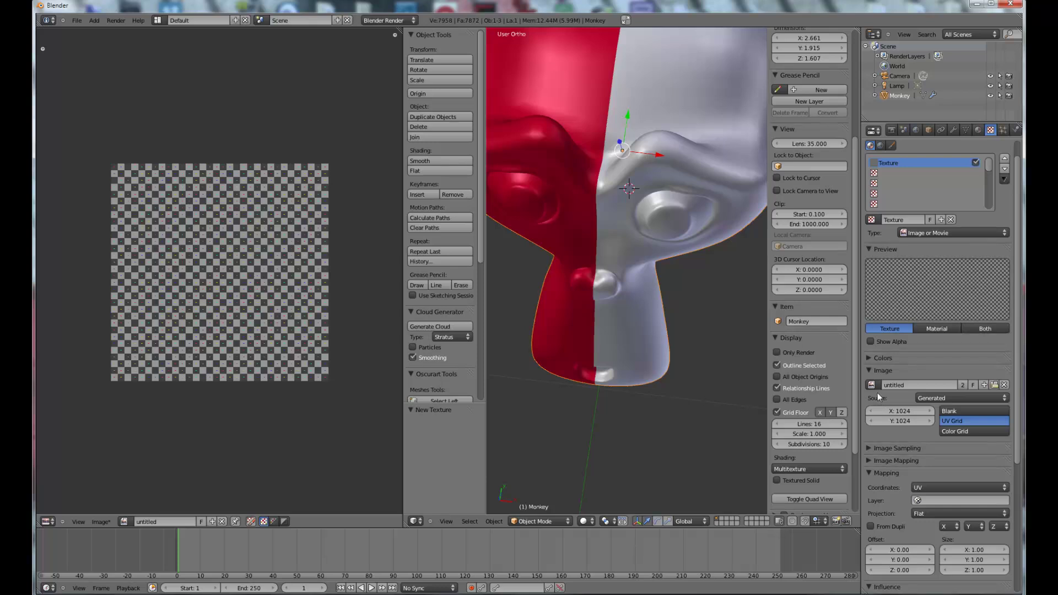
pyautogui.click(979, 430)
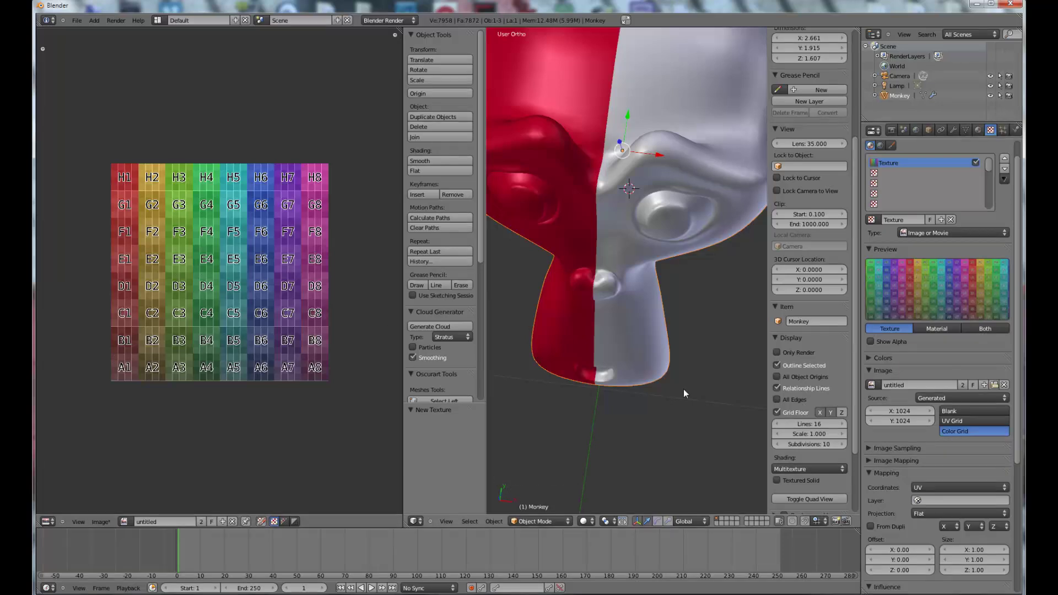
pyautogui.click(960, 422)
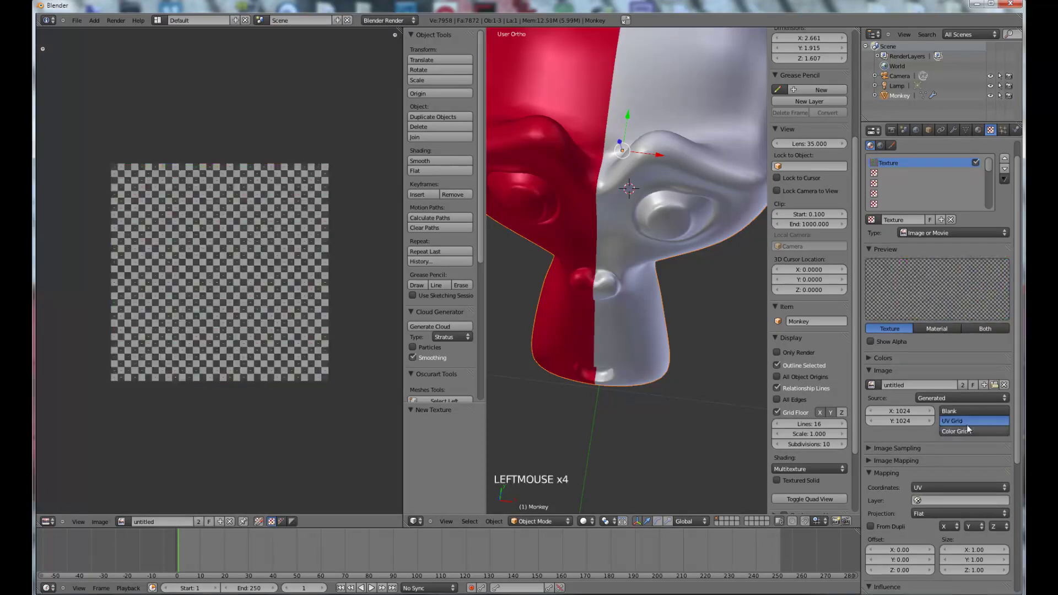
# Step: Disable the texture's diffuse Color influence and enable its Normal influence at 1.000
pyautogui.scroll(-8, 904, 431)
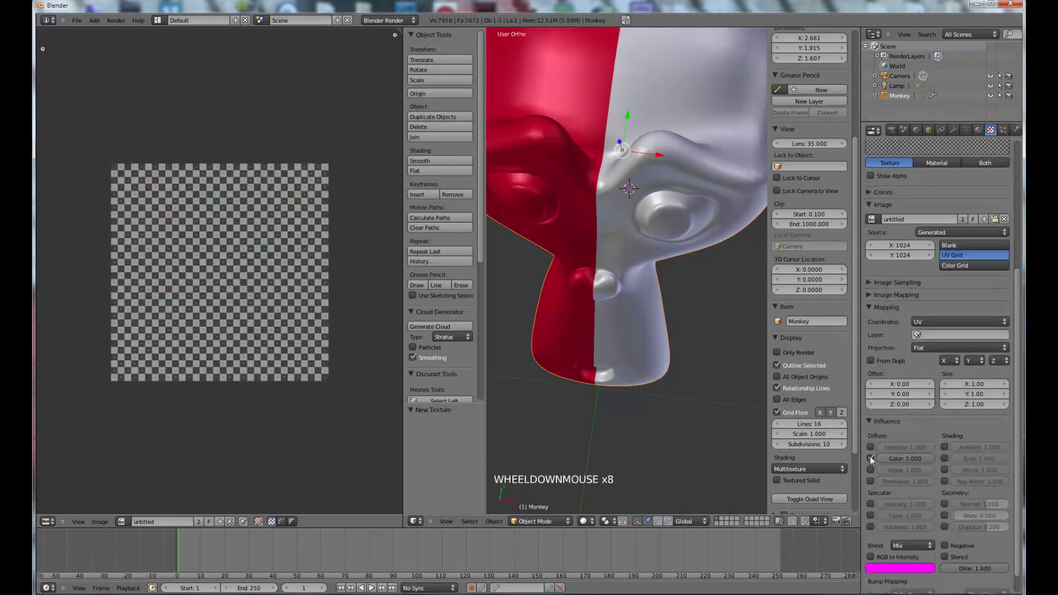
pyautogui.click(870, 458)
pyautogui.click(944, 503)
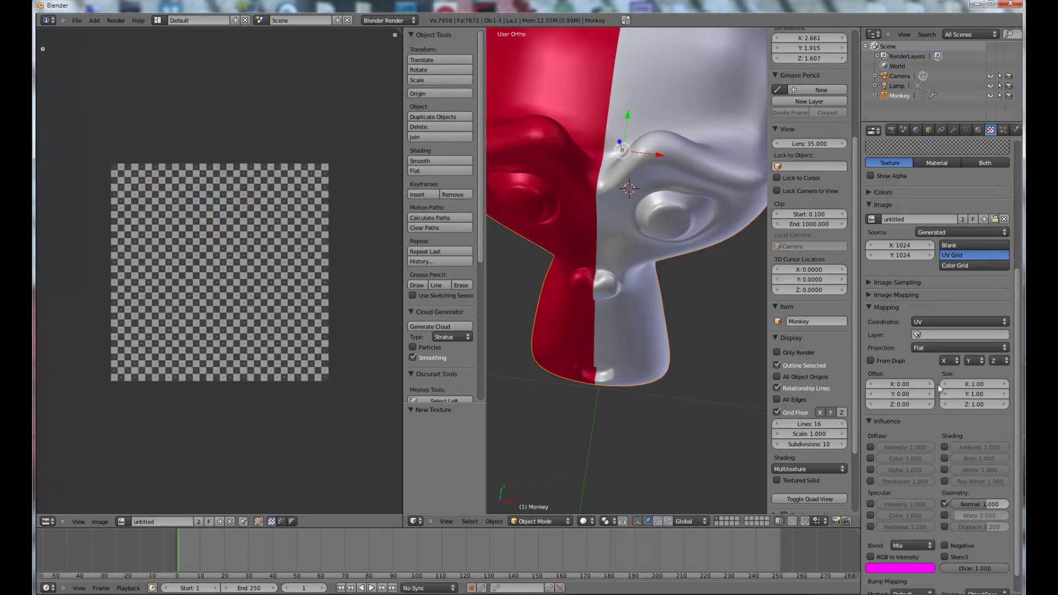
# Step: Assign the left UV layer to the mapping of Material.001's texture
pyautogui.scroll(-1, 937, 358)
pyautogui.scroll(10, 938, 358)
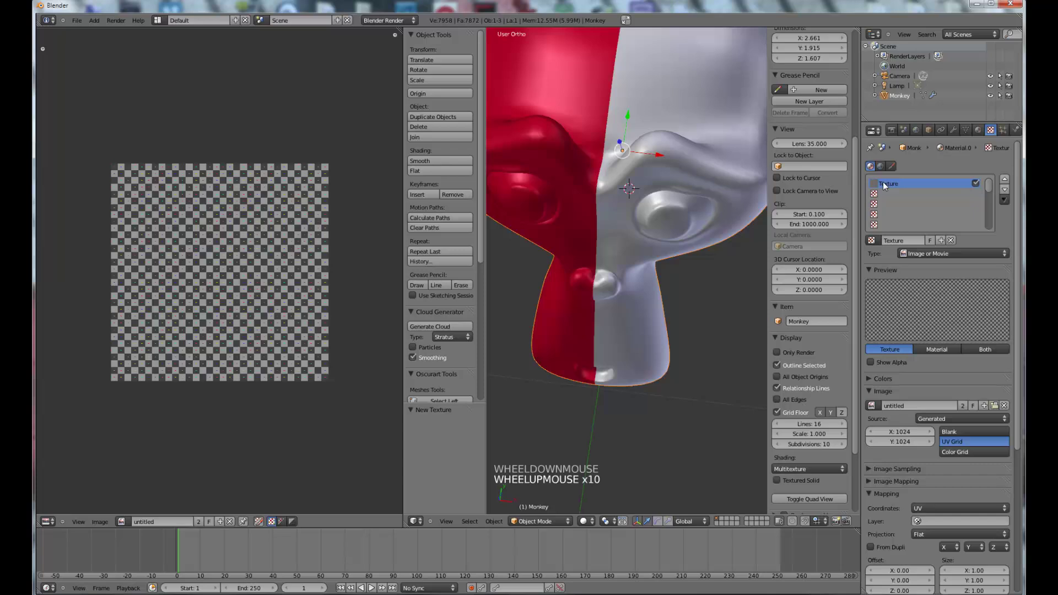
pyautogui.scroll(-2, 905, 546)
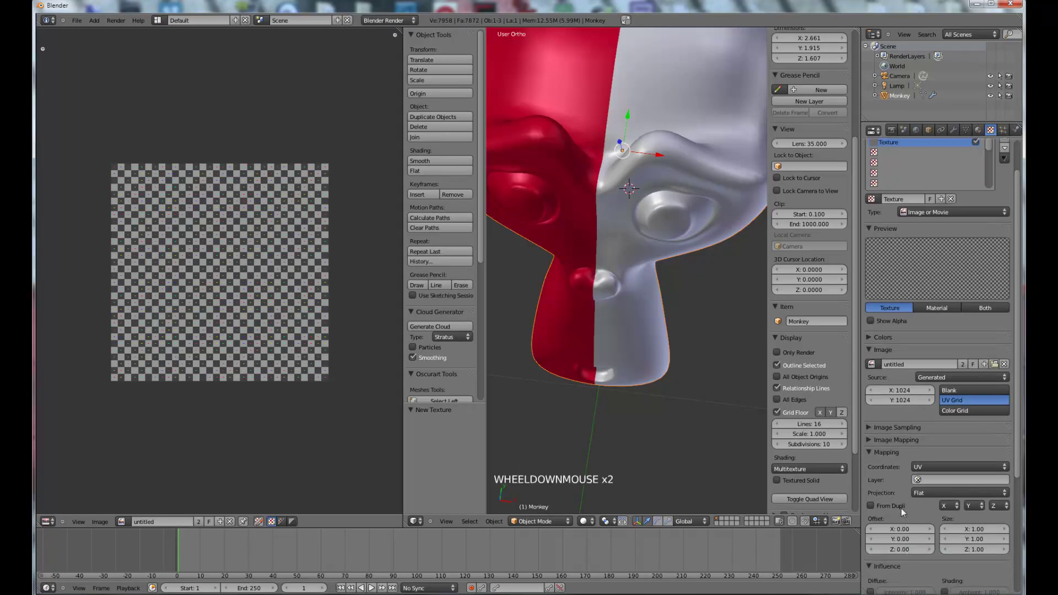
pyautogui.click(927, 478)
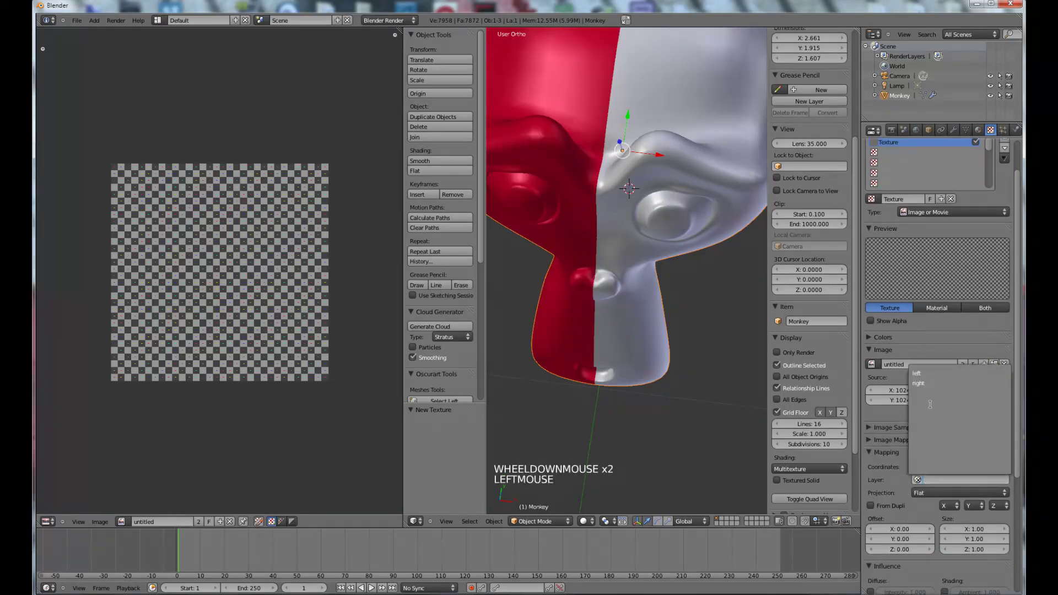
pyautogui.click(931, 373)
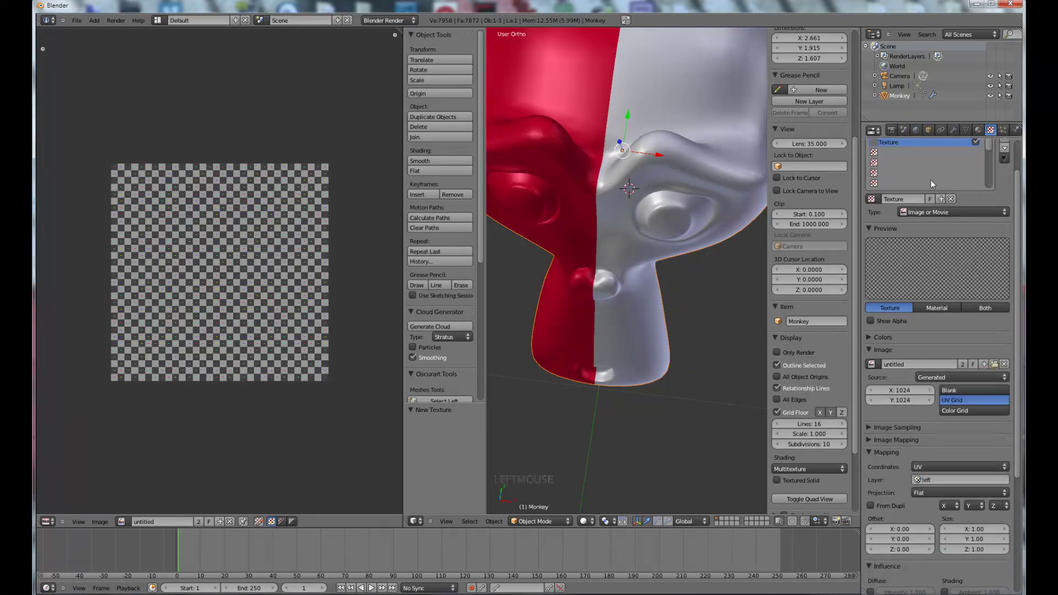
# Step: Add a texture to Material.002, set its type to Image or Movie and assign the untitled UV Grid image
pyautogui.click(980, 130)
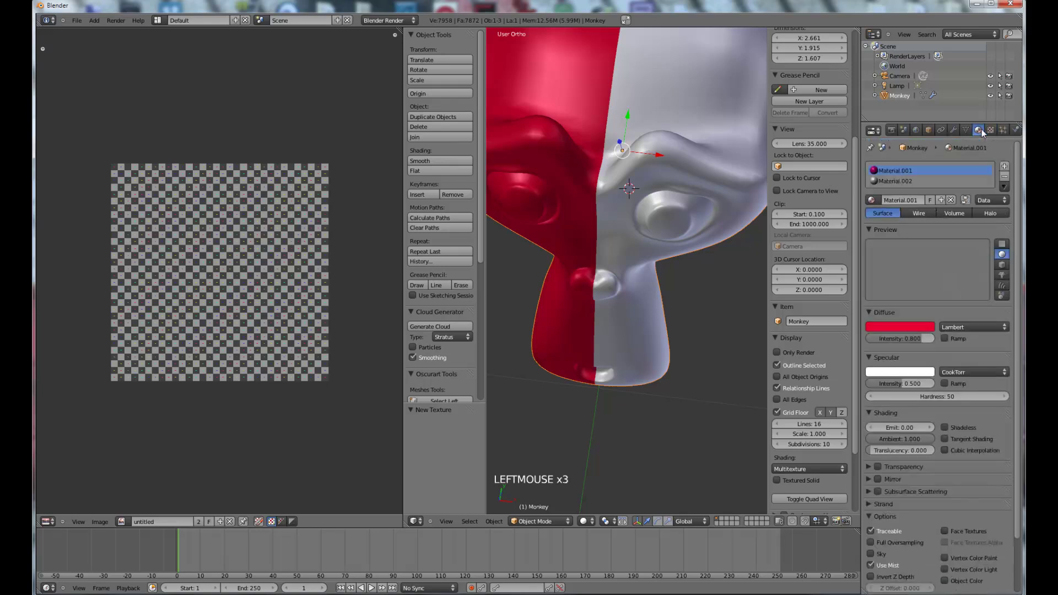
pyautogui.click(908, 180)
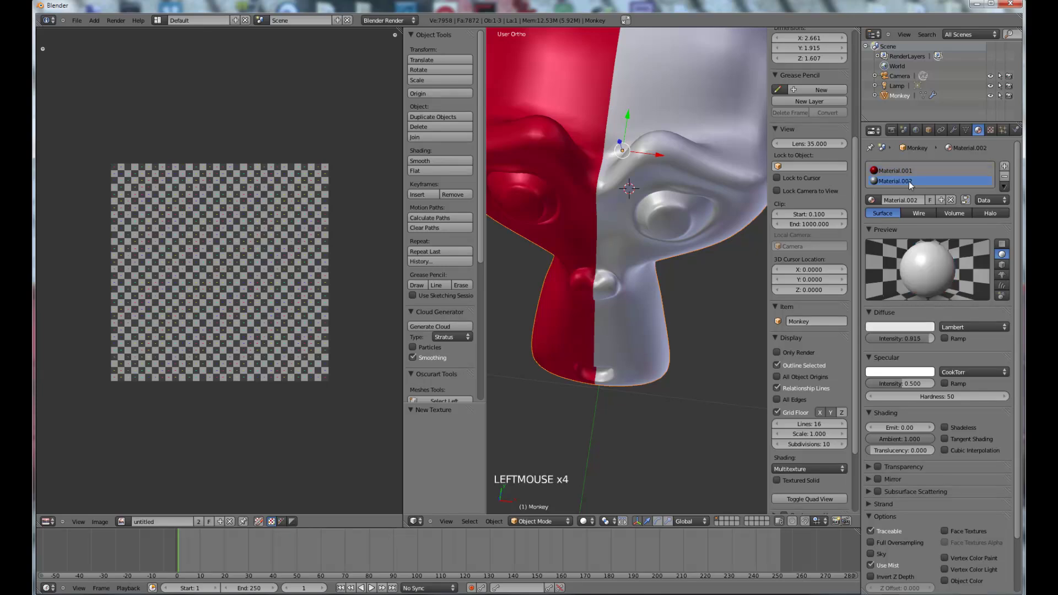
pyautogui.click(990, 131)
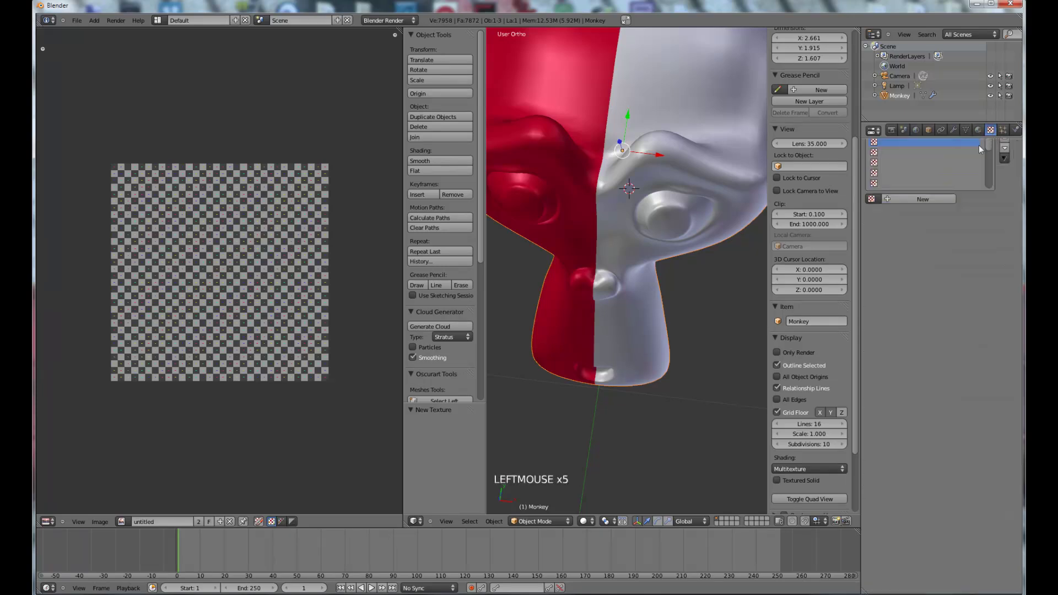
pyautogui.click(930, 240)
pyautogui.click(947, 249)
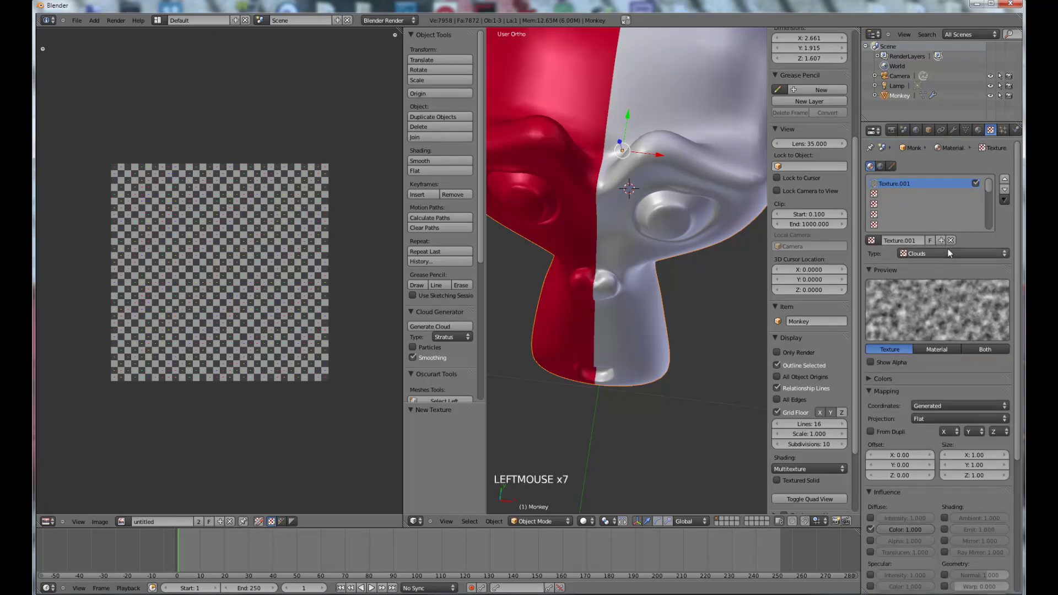
pyautogui.click(930, 187)
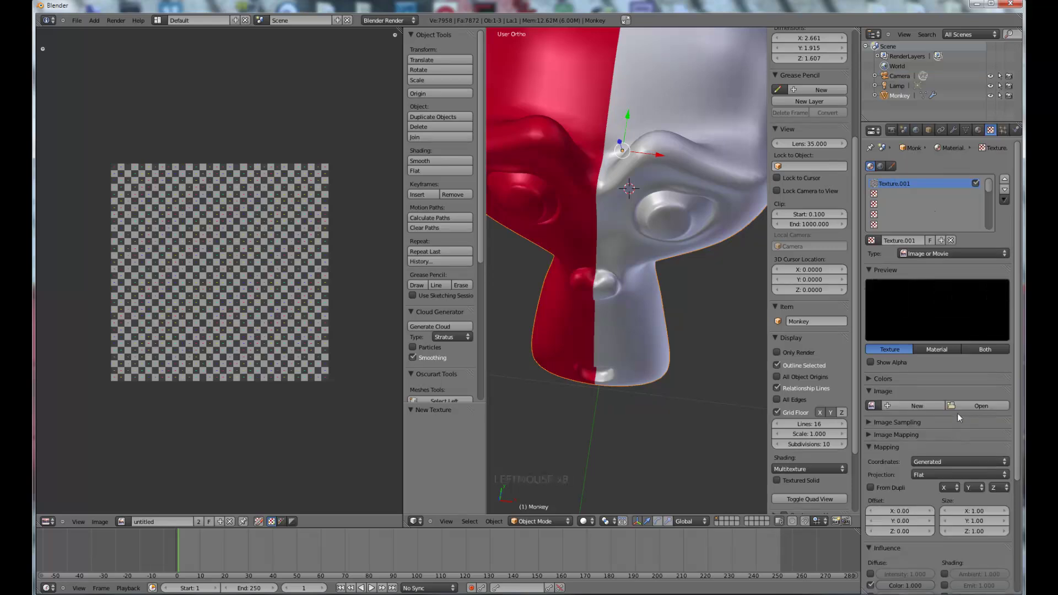
pyautogui.click(871, 405)
pyautogui.click(888, 422)
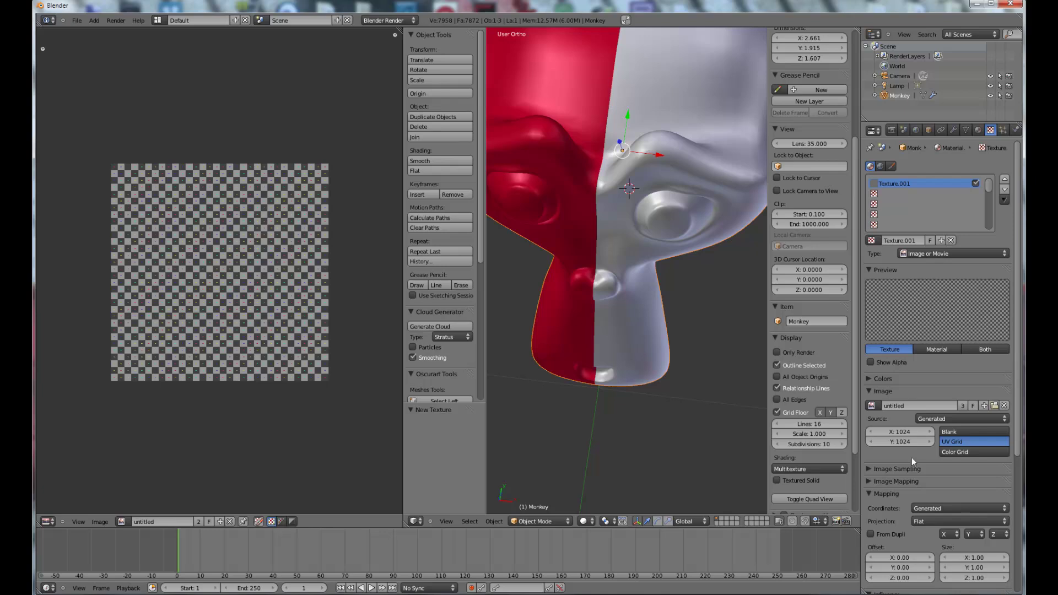
# Step: Set the Material.002 texture's mapping coordinates to UV and its layer to right
pyautogui.scroll(-2, 911, 462)
pyautogui.click(943, 468)
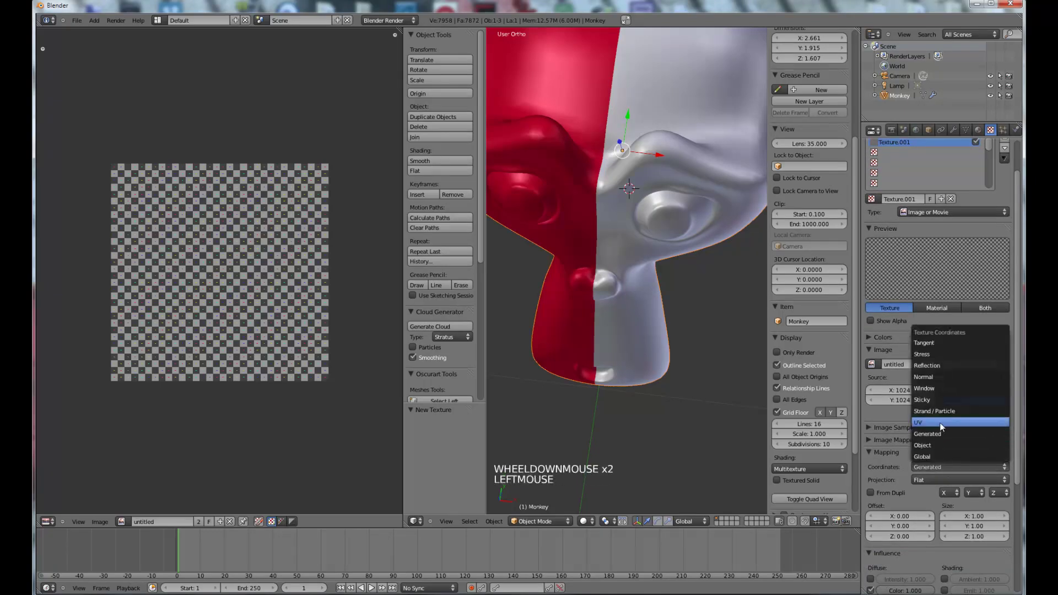
pyautogui.click(940, 424)
pyautogui.click(953, 479)
pyautogui.click(933, 382)
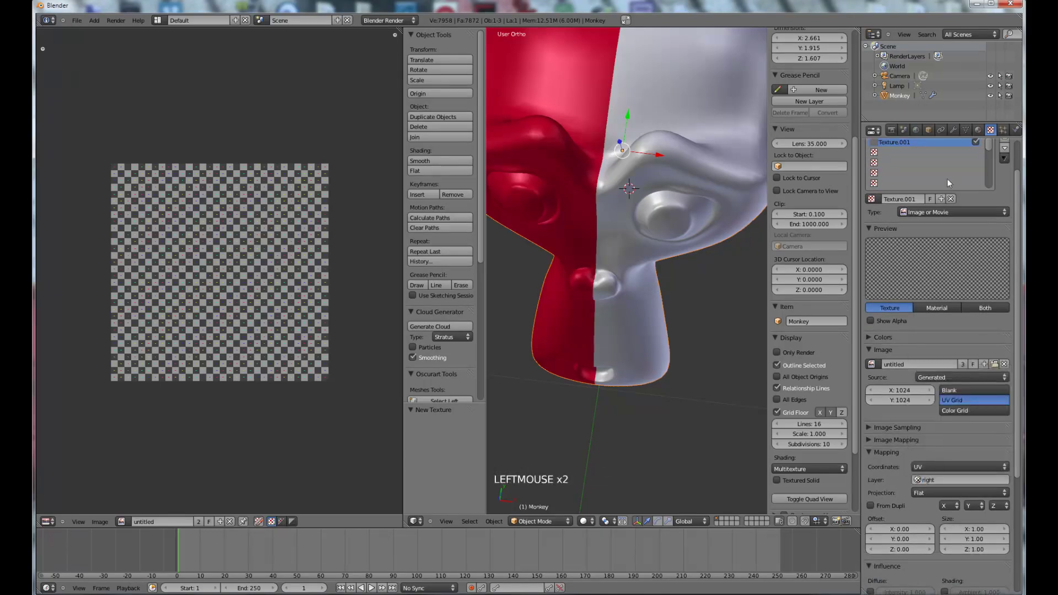
# Step: Disable diffuse Color and enable Normal influence at 1.000 for Material.002's texture, and compare both material previews
pyautogui.scroll(-6, 880, 507)
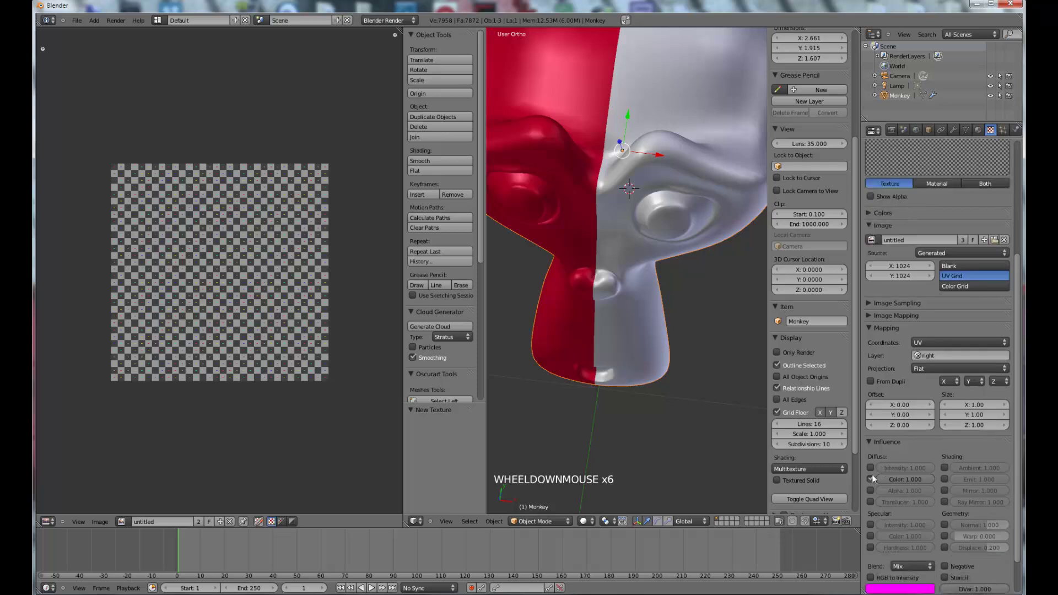
pyautogui.click(871, 477)
pyautogui.click(944, 524)
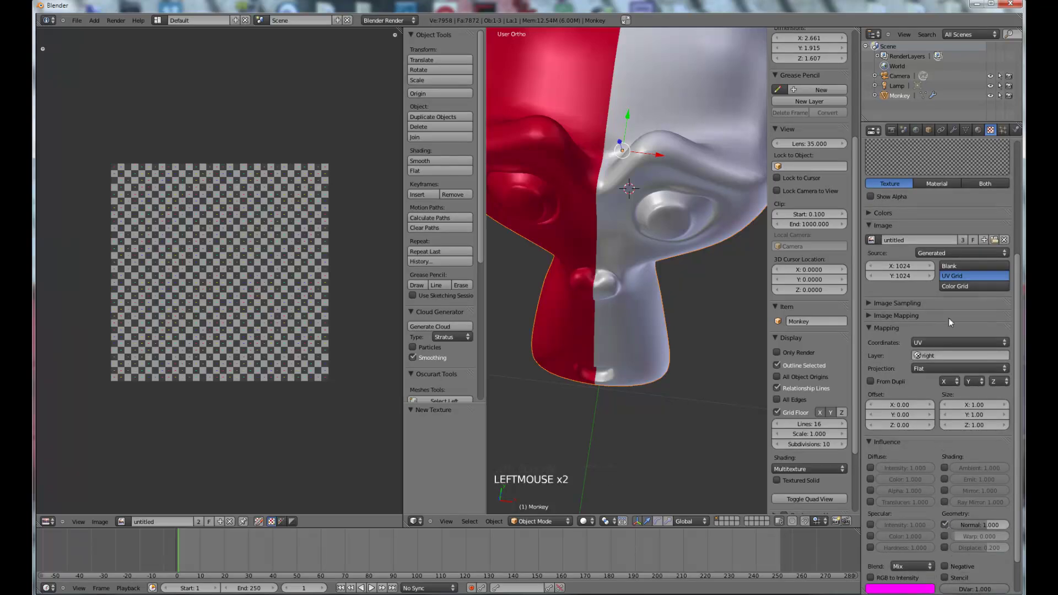
pyautogui.click(977, 130)
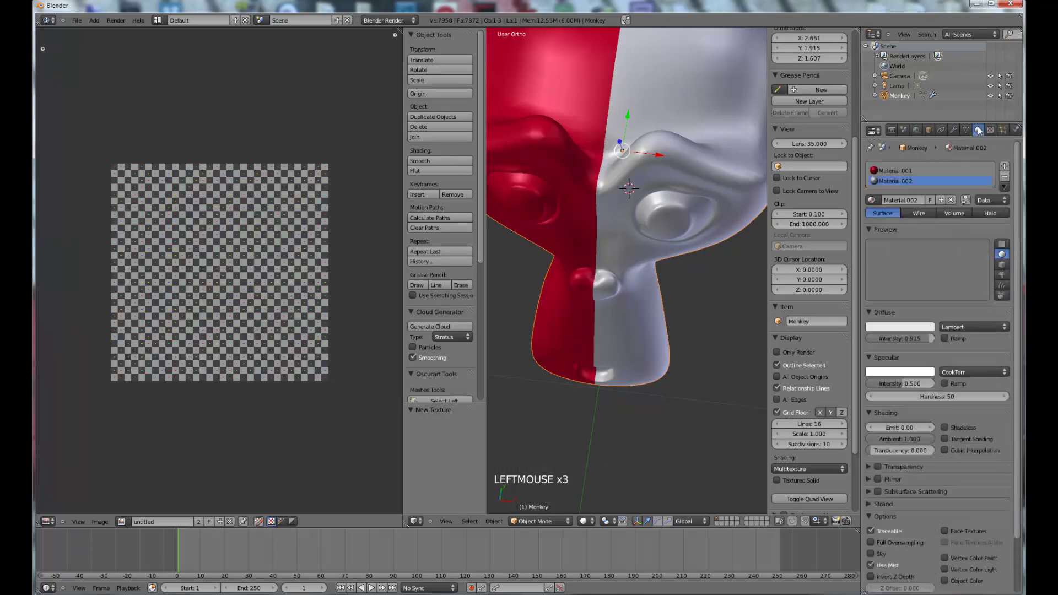
pyautogui.click(924, 170)
pyautogui.click(923, 179)
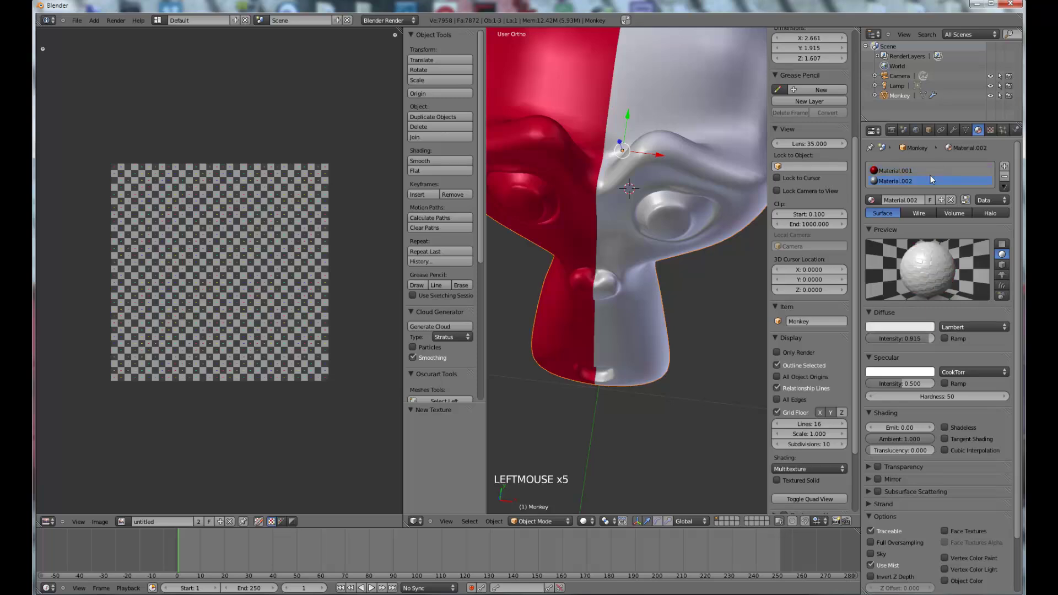
# Step: View the scene through the camera and delete the existing lamp
pyautogui.scroll(-4, 688, 280)
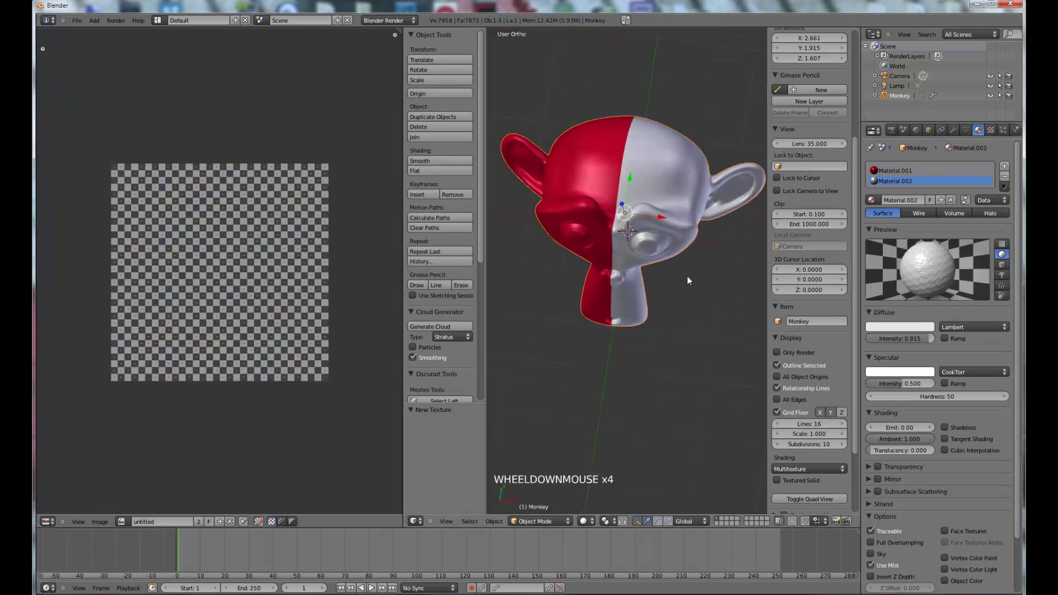
pyautogui.press('KP_0')
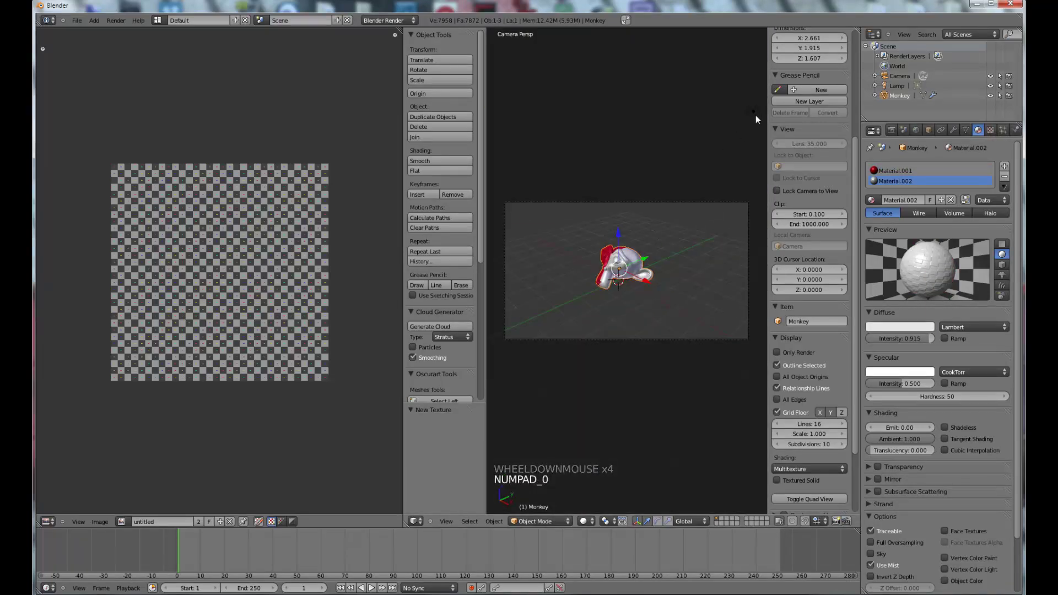
pyautogui.rightClick(754, 112)
pyautogui.press('x')
pyautogui.click(652, 152)
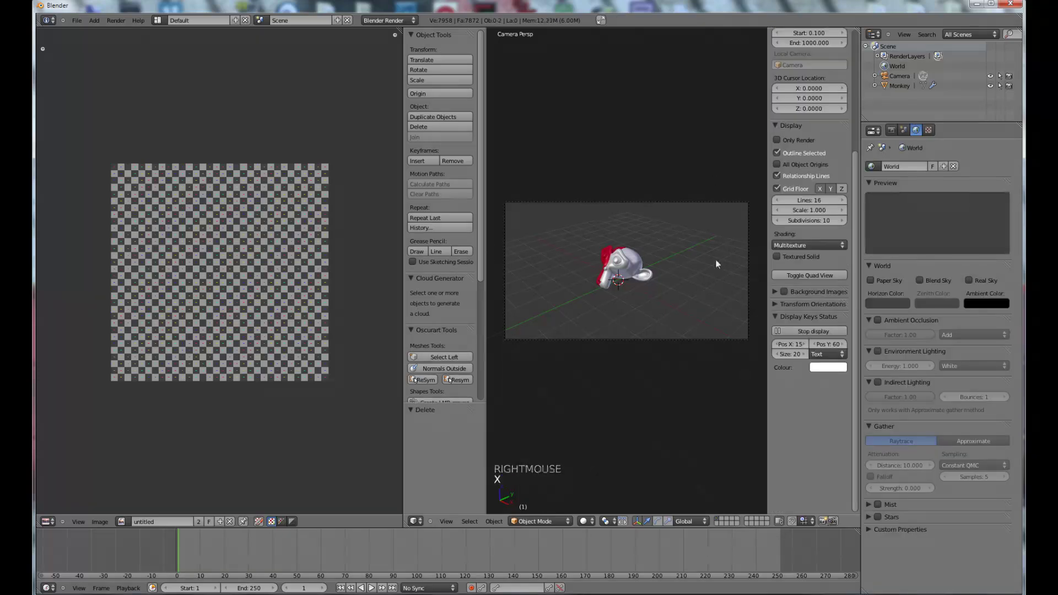
# Step: Add a plane beneath the monkey head and scale it up to about 64 units wide as a ground
pyautogui.hotkey('shift', 'a')
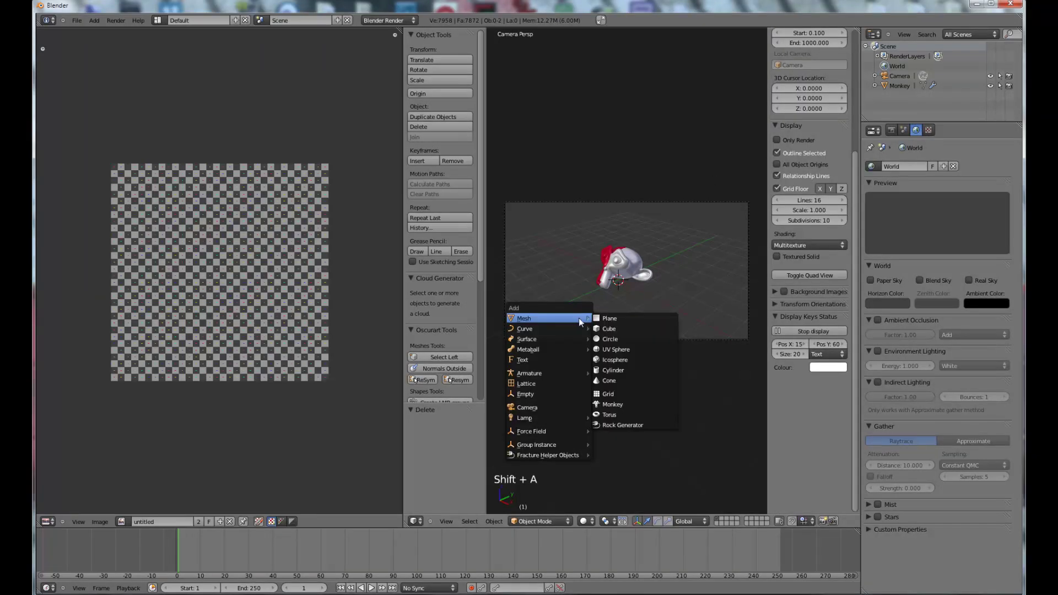
pyautogui.click(608, 319)
pyautogui.press('s')
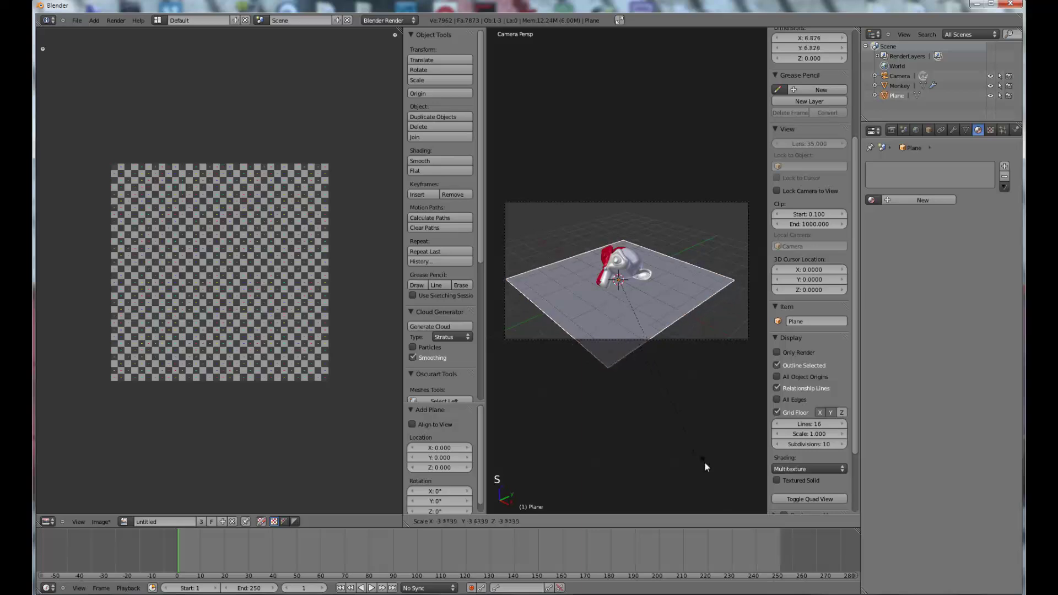
pyautogui.press('s')
pyautogui.click(708, 448)
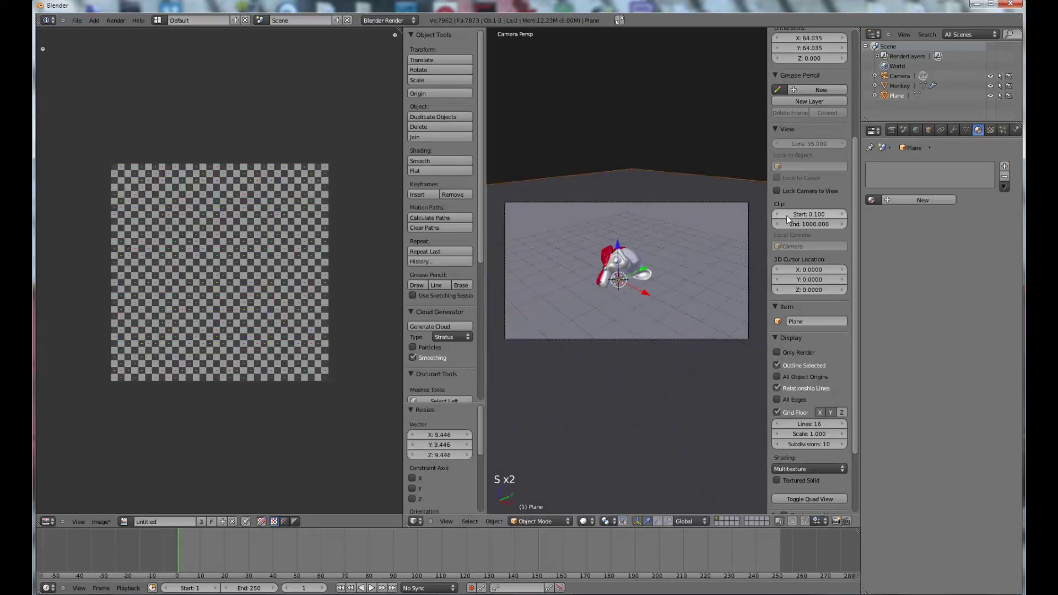
# Step: Add a Sun lamp at the scene origin from the front view
pyautogui.moveTo(589, 245); pyautogui.dragTo(660, 270, button='middle')
pyautogui.press('KP_1')
pyautogui.scroll(-6, 594, 242)
pyautogui.scroll(-5, 593, 270)
pyautogui.hotkey('shift', 'a')
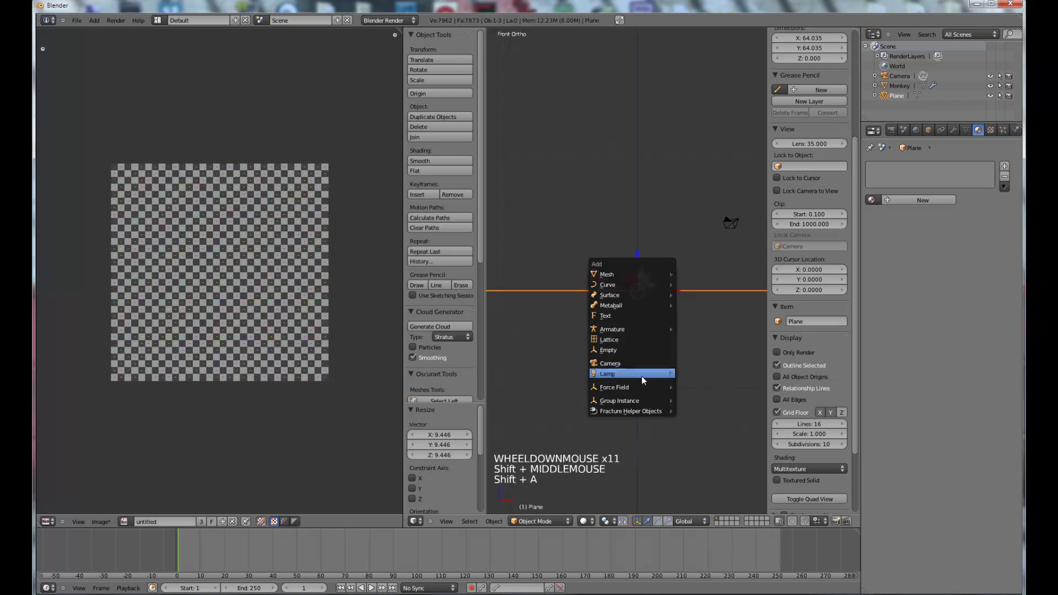
pyautogui.moveTo(642, 373)
pyautogui.click(688, 382)
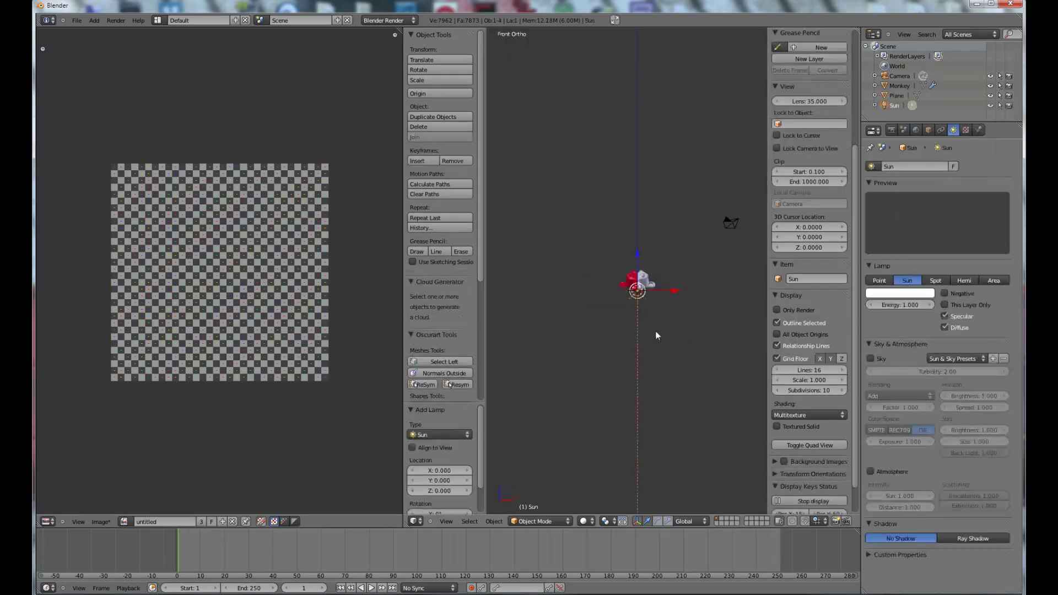
# Step: Move the sun about 8.2 units in X and 6.3 units in Z in front view and tilt it
pyautogui.press('g')
pyautogui.click(723, 258)
pyautogui.press('r')
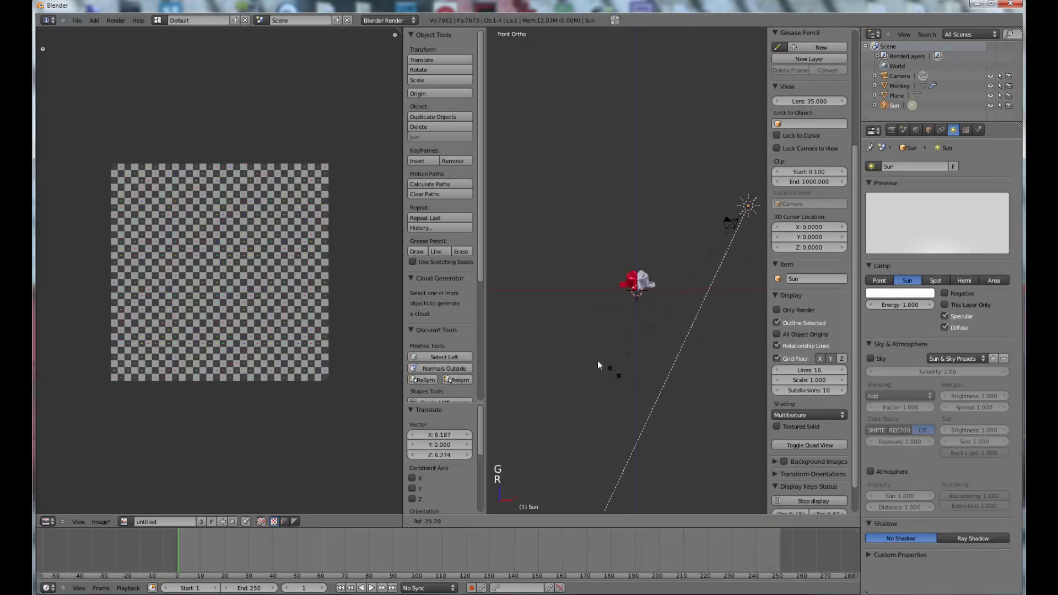
pyautogui.click(711, 225)
# Step: In top view, move the sun next to the camera and rotate it about 188° and about -135°
pyautogui.press('KP_7')
pyautogui.press('g')
pyautogui.click(702, 362)
pyautogui.press('r')
pyautogui.click(739, 331)
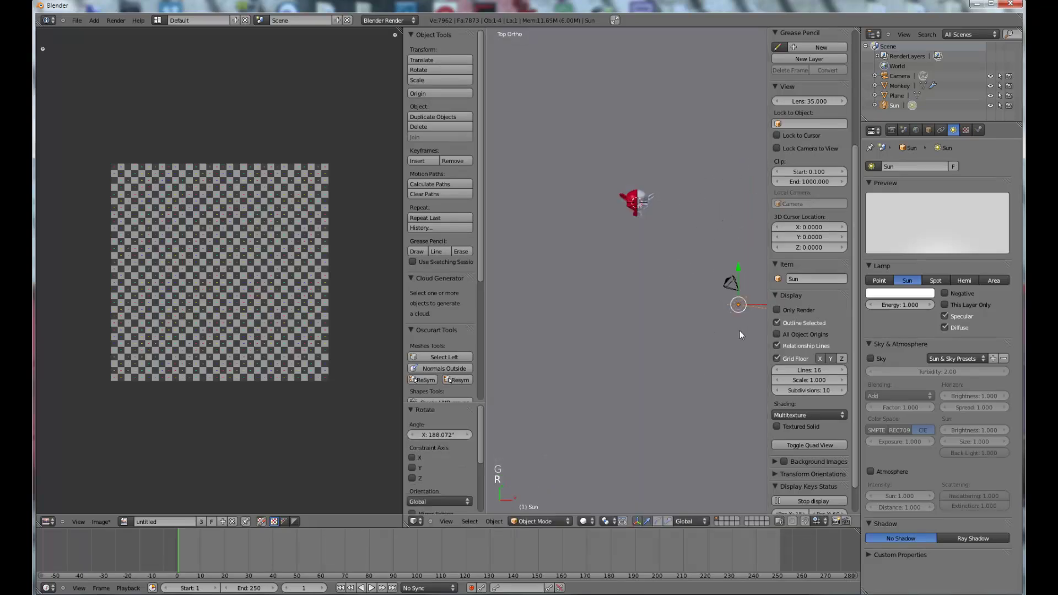
pyautogui.press('r')
pyautogui.press('r')
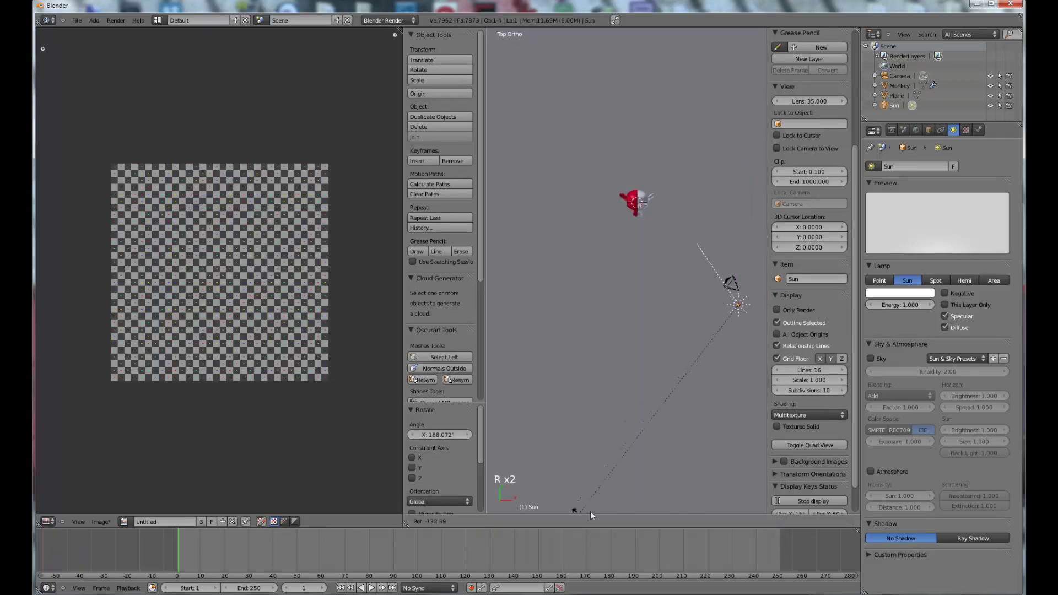
pyautogui.click(593, 513)
pyautogui.middleClick(667, 298)
# Step: In front view, lower the sun to about the monkey head's height and rotate it about 41° to a shallower angle
pyautogui.press('KP_1')
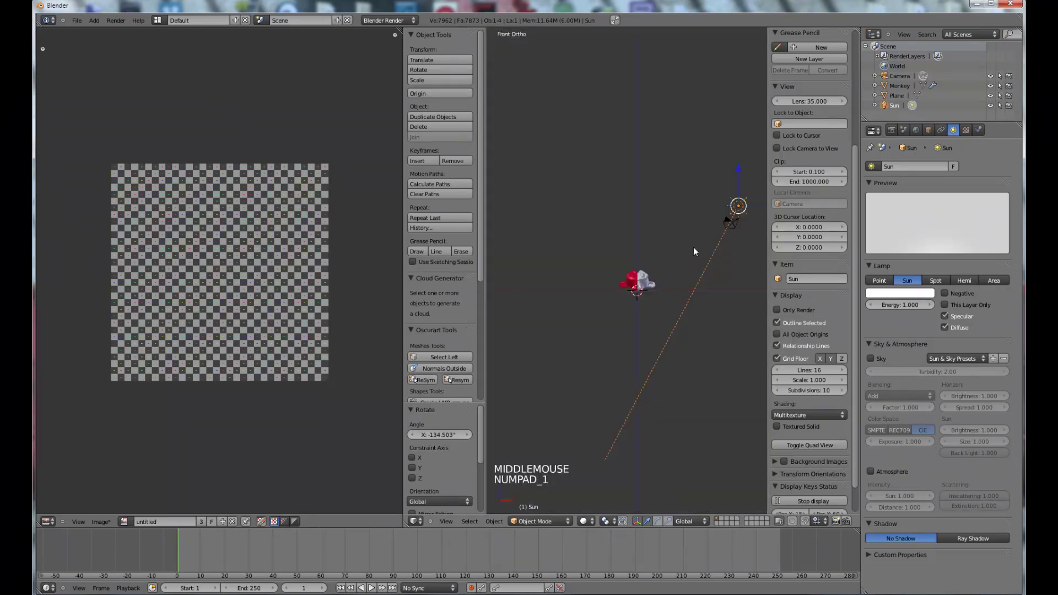
pyautogui.press('g')
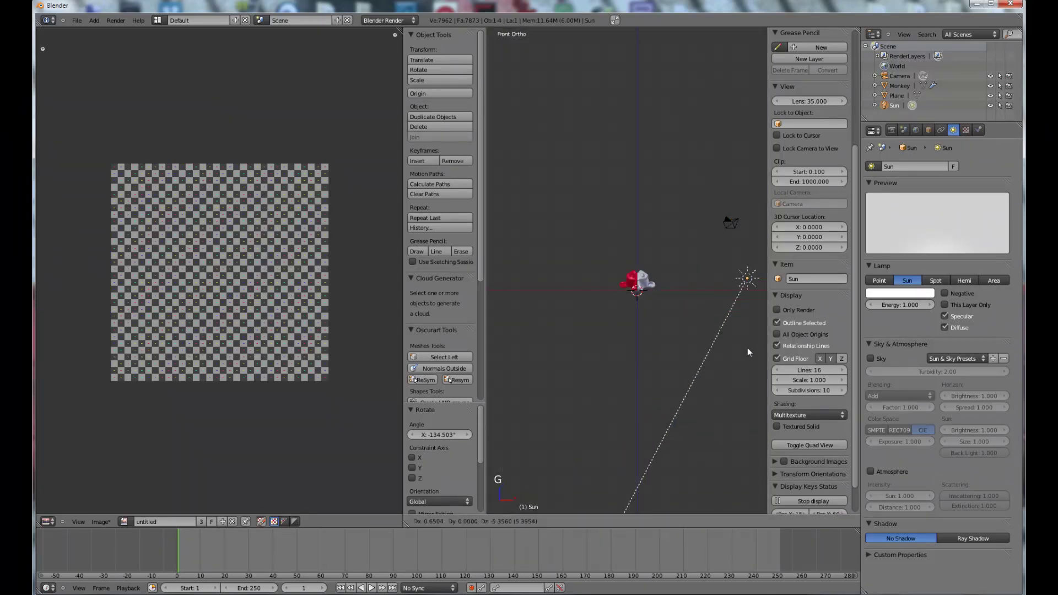
pyautogui.rightClick(748, 352)
pyautogui.press('r')
pyautogui.click(639, 357)
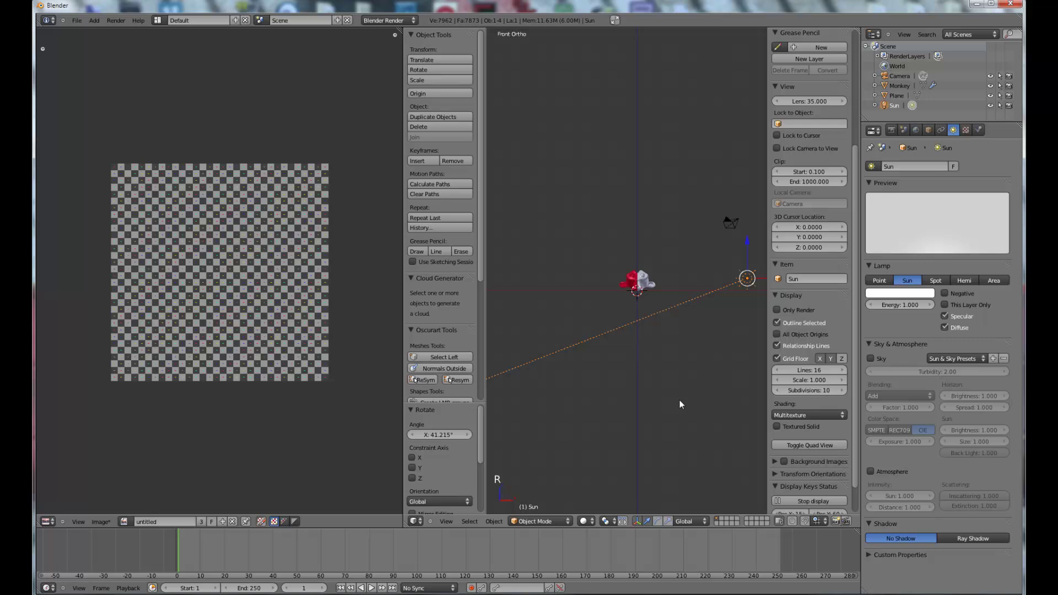
# Step: Duplicate the sun about -14.3 units in X and -3.6 units in Z, and rotate the copy about -182°
pyautogui.hotkey('shift', 'd')
pyautogui.click(500, 433)
pyautogui.press('r')
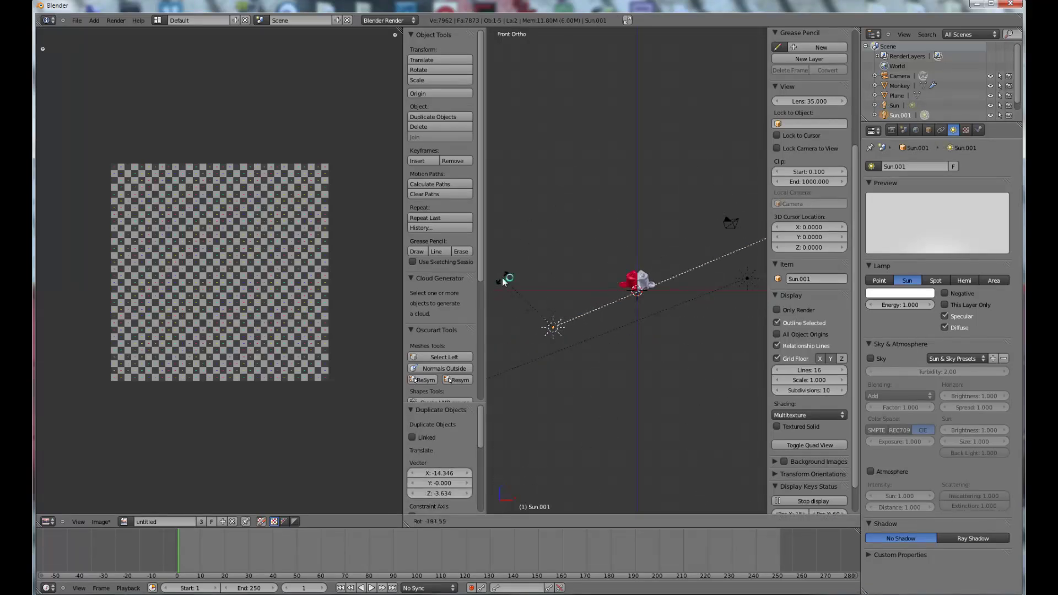
pyautogui.click(503, 281)
# Step: Set the duplicated sun's energy to 0.2 and its colour to a pale blue, about R 0.819, G 0.891, B 1.000
pyautogui.click(902, 304)
pyautogui.write('0.2')
pyautogui.click(899, 292)
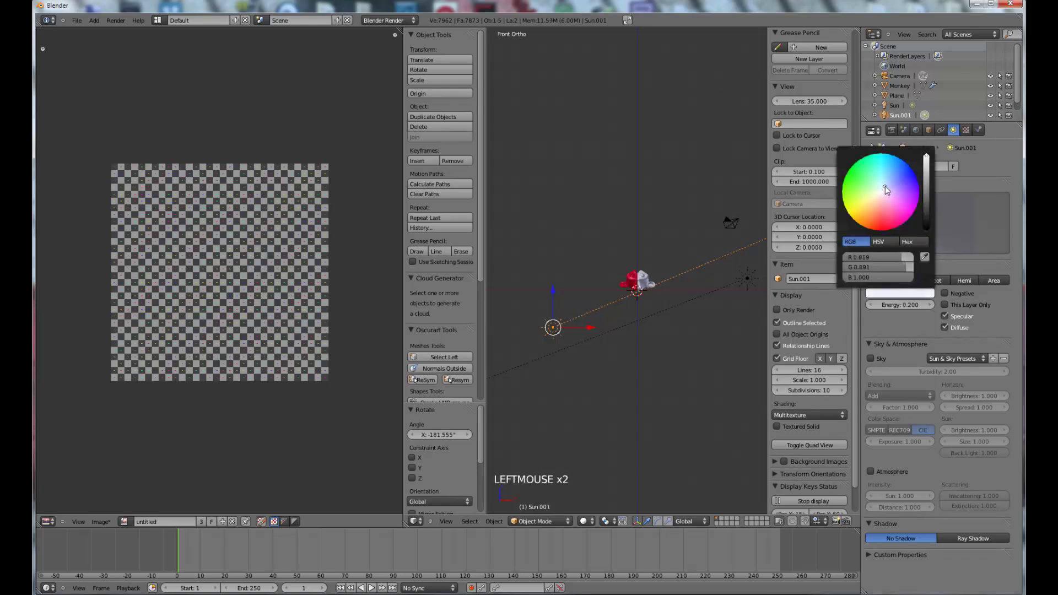
# Step: Set the original sun's colour to a pale yellow, about R 0.974, G 1.000, B 0.737
pyautogui.rightClick(747, 278)
pyautogui.click(900, 292)
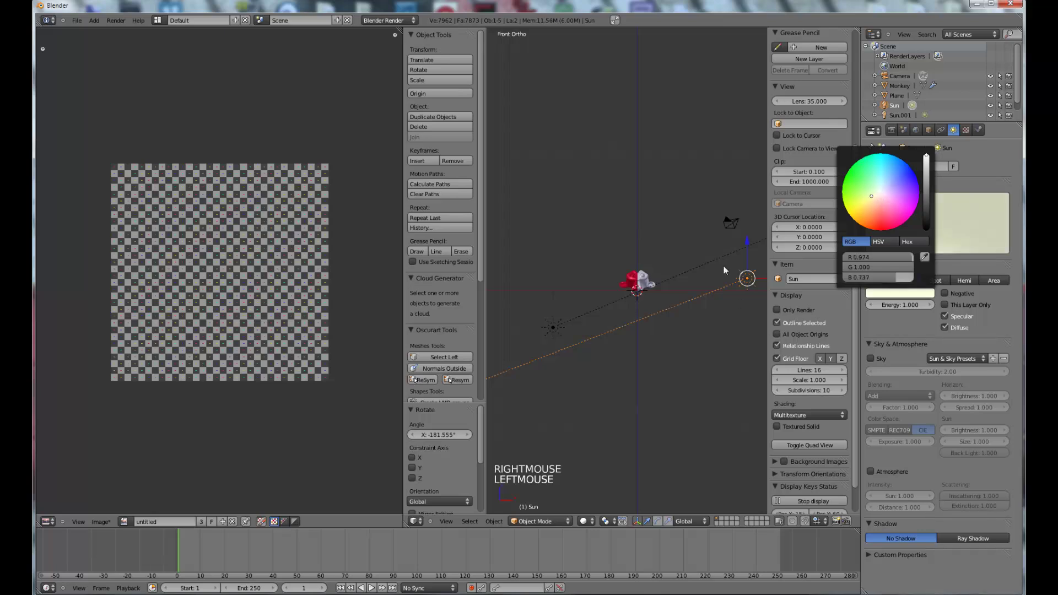
# Step: Render the textured monkey head from the camera view
pyautogui.moveTo(692, 189); pyautogui.dragTo(678, 256, button='middle')
pyautogui.scroll(-2, 678, 256)
pyautogui.press('KP_0')
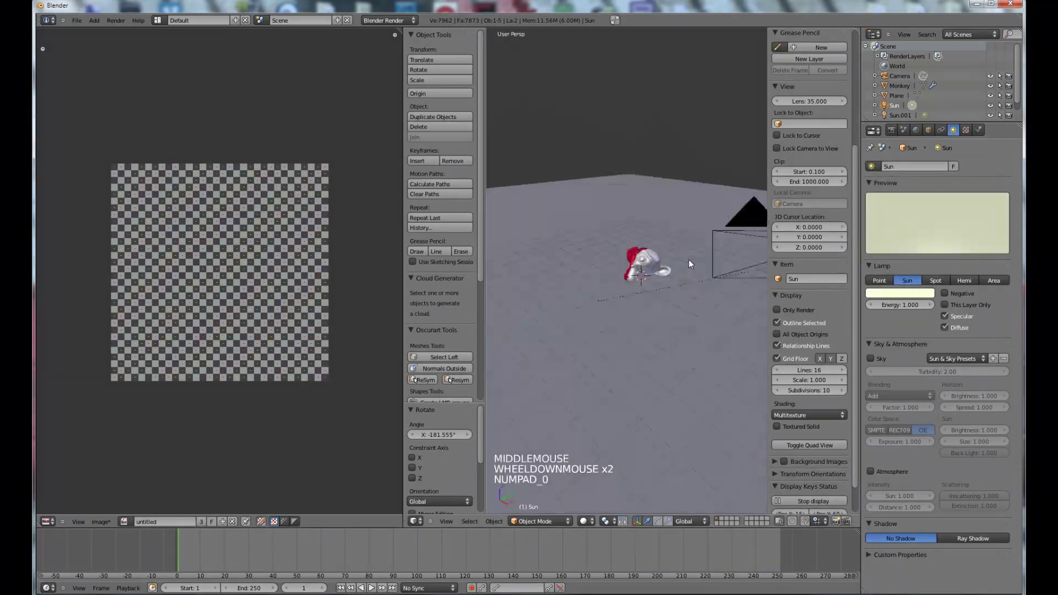
pyautogui.press('F12')
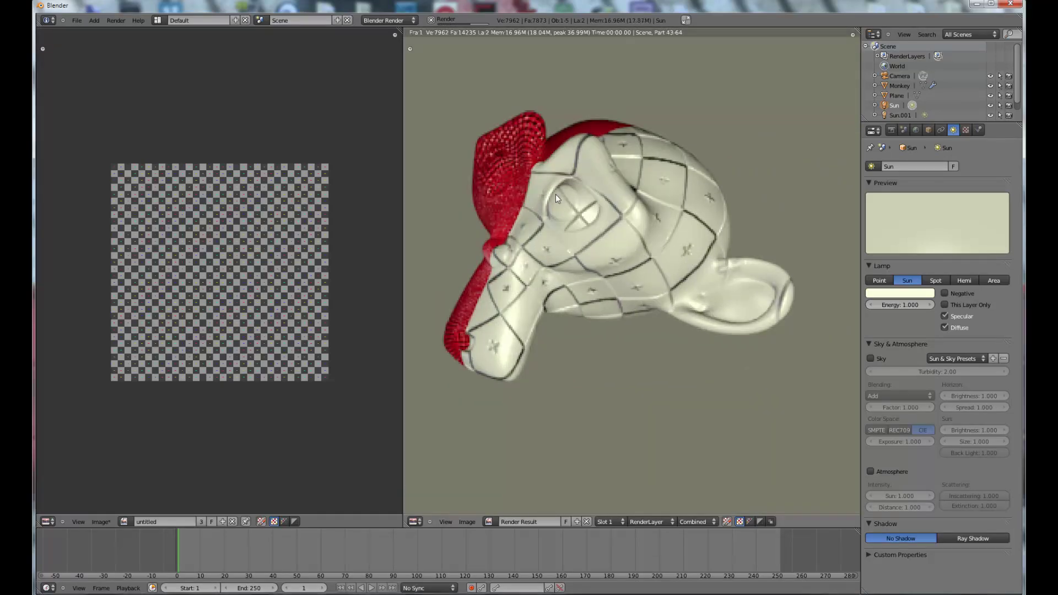
# Step: Move the camera closer to the monkey head along its local Z axis, offsetting it about X -3.15, Y 2.94, Z -2.14
pyautogui.press('Escape')
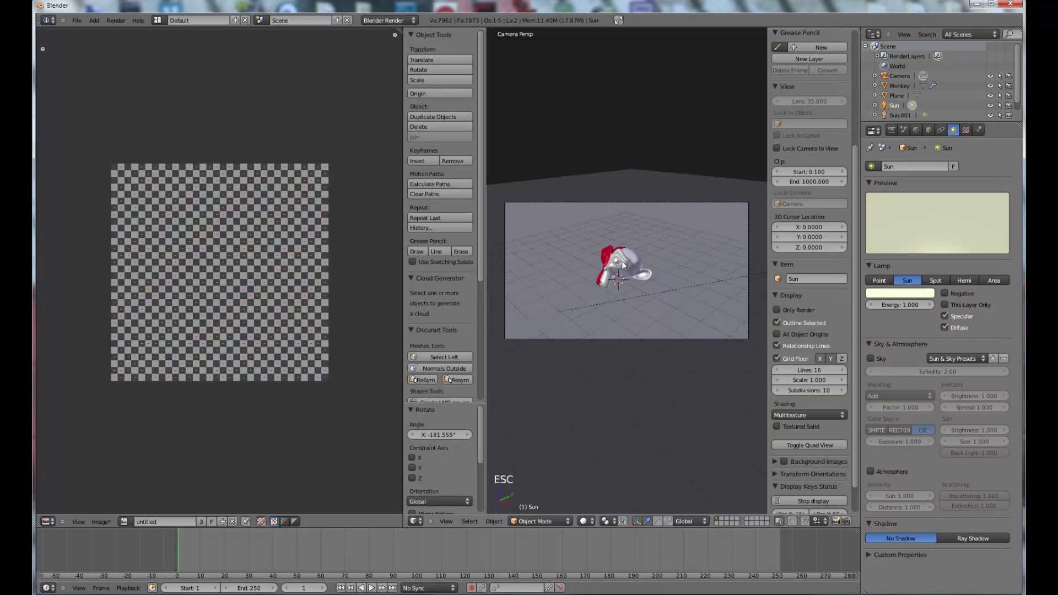
pyautogui.rightClick(650, 197)
pyautogui.rightClick(651, 200)
pyautogui.press('g')
pyautogui.press('g')
pyautogui.press('g')
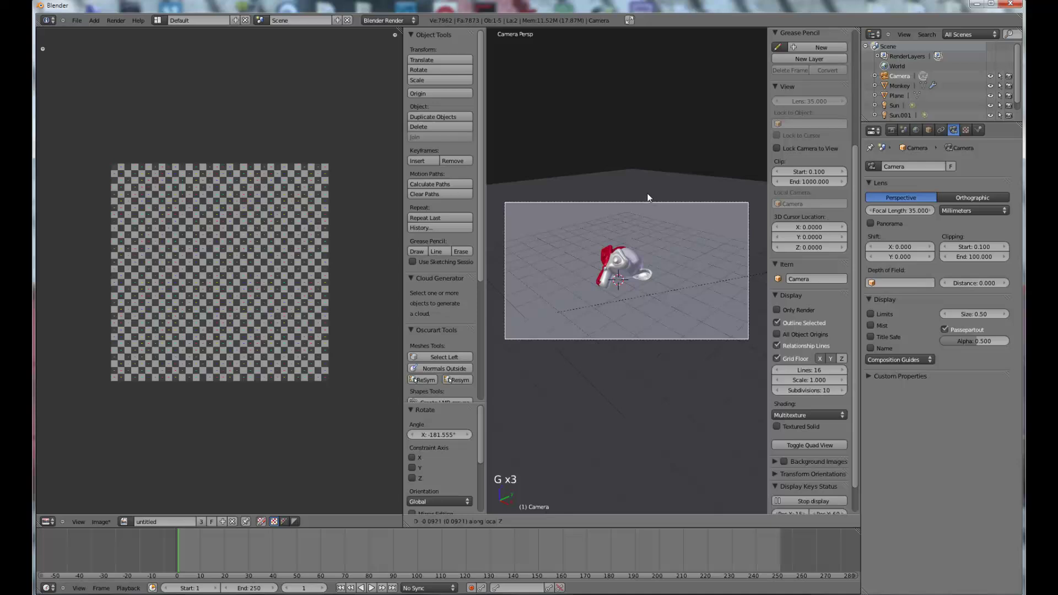
pyautogui.click(638, 153)
# Step: Rotate the monkey head about 34° around the global Z axis so both halves face the camera, and render the image again
pyautogui.rightClick(628, 232)
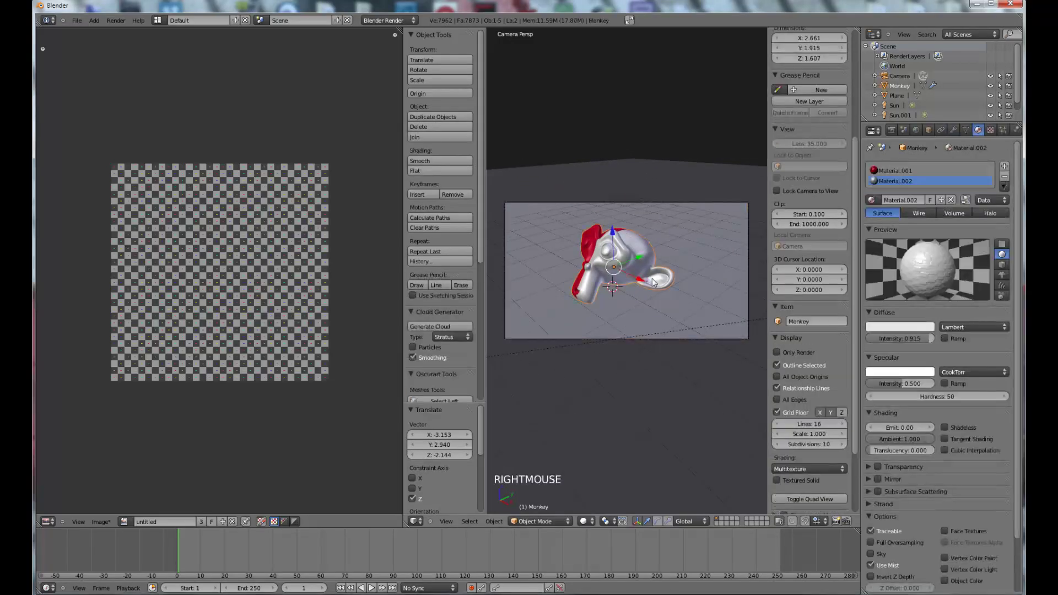
pyautogui.press('r')
pyautogui.press('z')
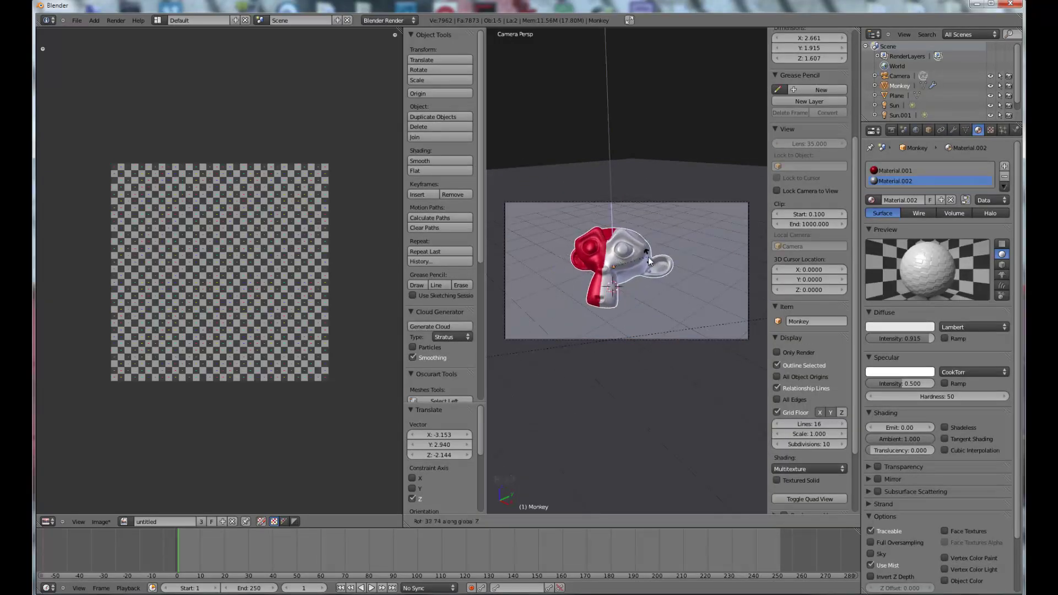
pyautogui.click(649, 257)
pyautogui.press('F12')
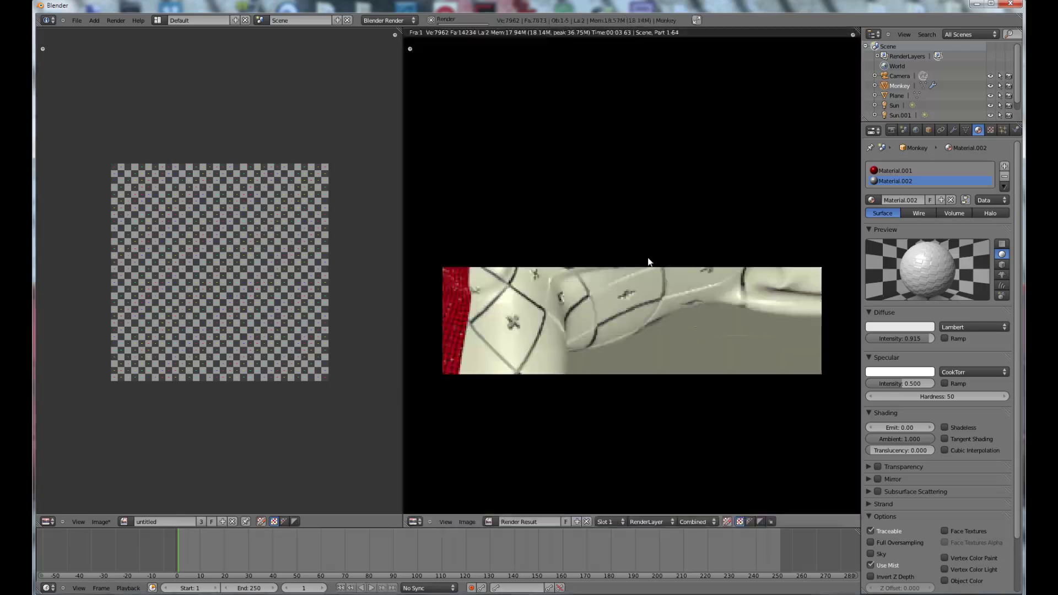
pyautogui.scroll(-4, 637, 285)
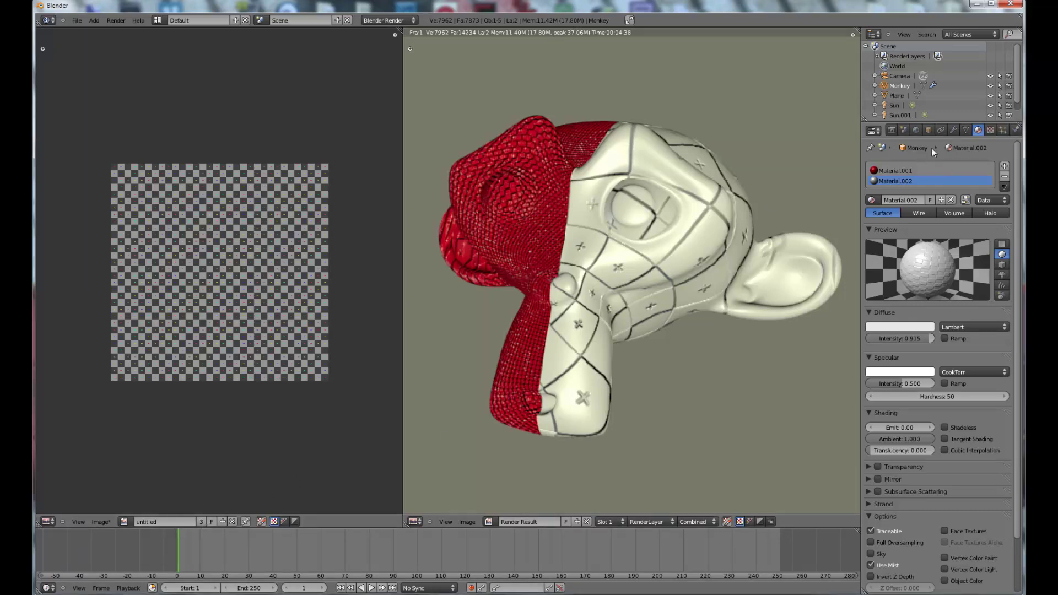
# Step: Compare the monkey's left and right UV layer layouts in Edit Mode with the texture scale on each half of the render
pyautogui.click(966, 130)
pyautogui.click(909, 404)
pyautogui.scroll(-2, 604, 322)
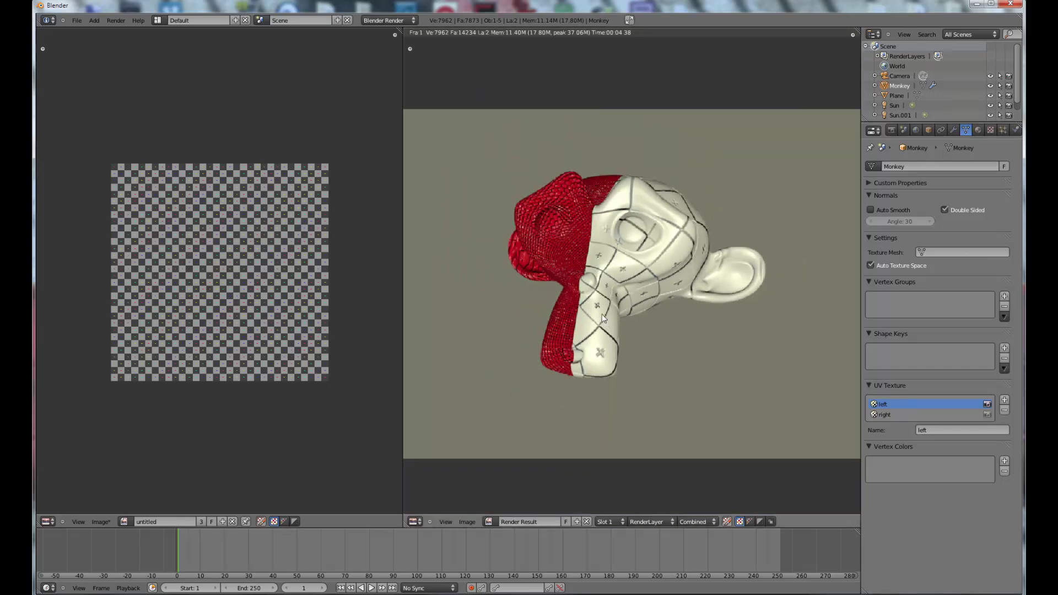
pyautogui.press('Tab')
pyautogui.scroll(-6, 243, 257)
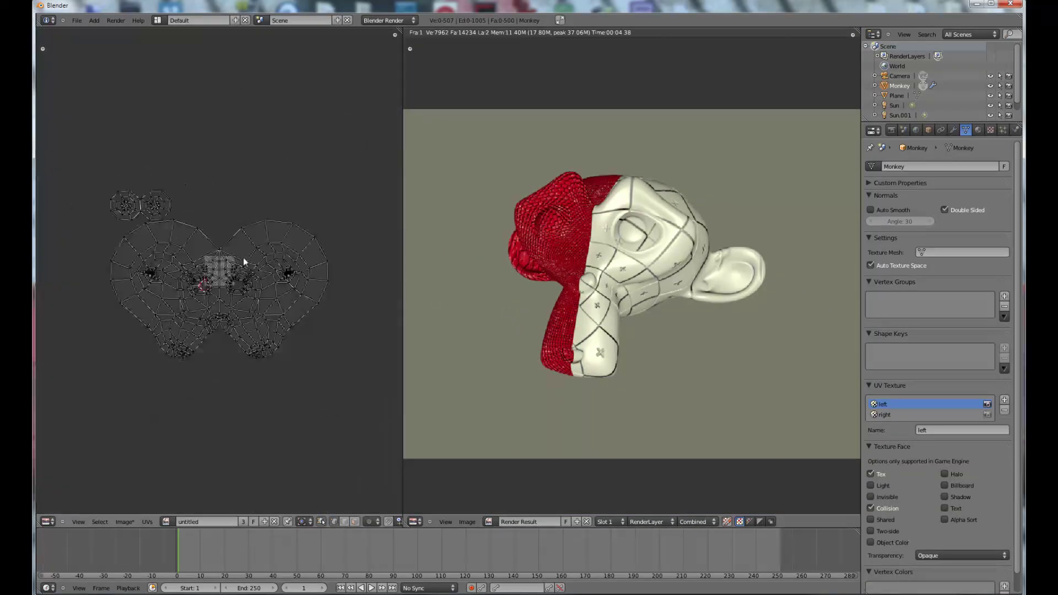
pyautogui.click(897, 415)
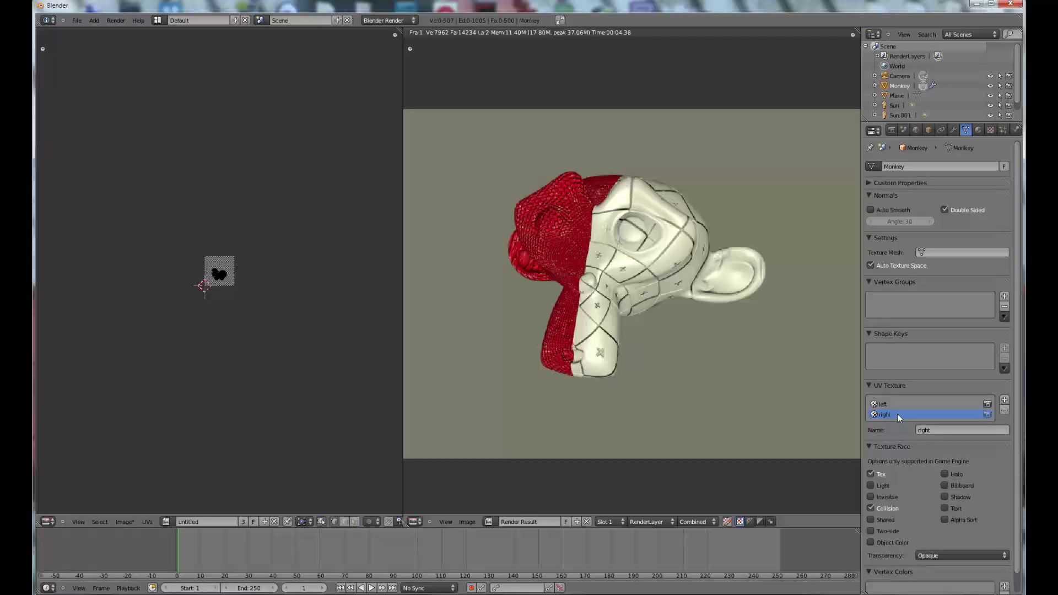
pyautogui.scroll(3, 660, 349)
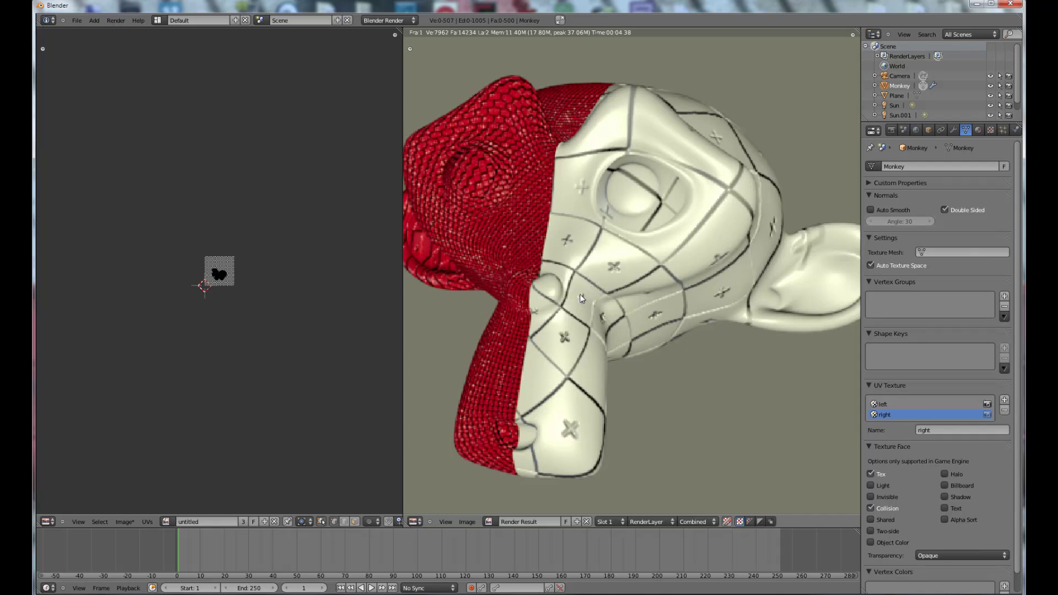
pyautogui.scroll(-3, 574, 314)
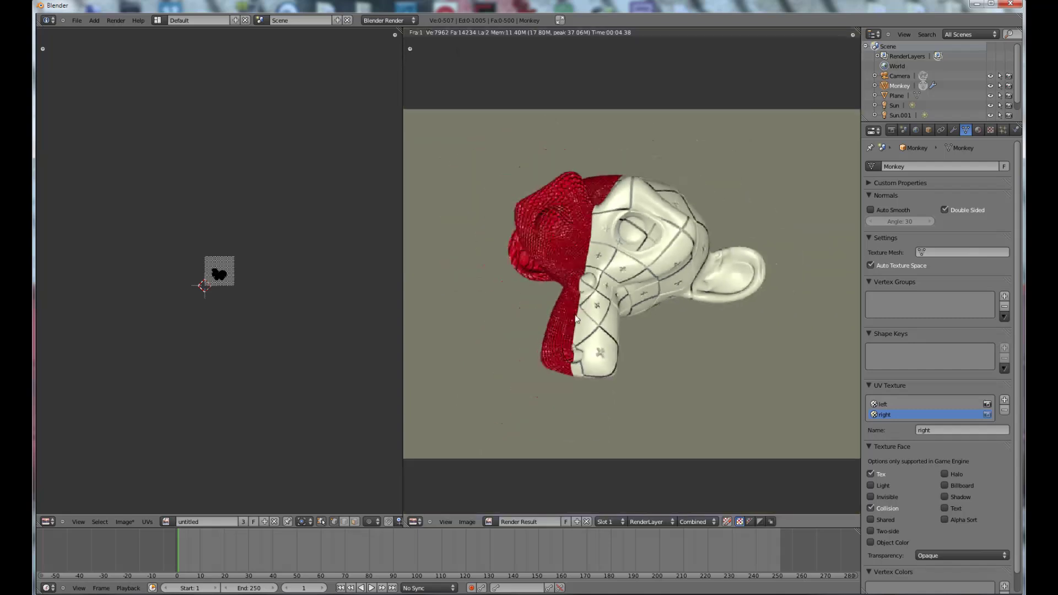